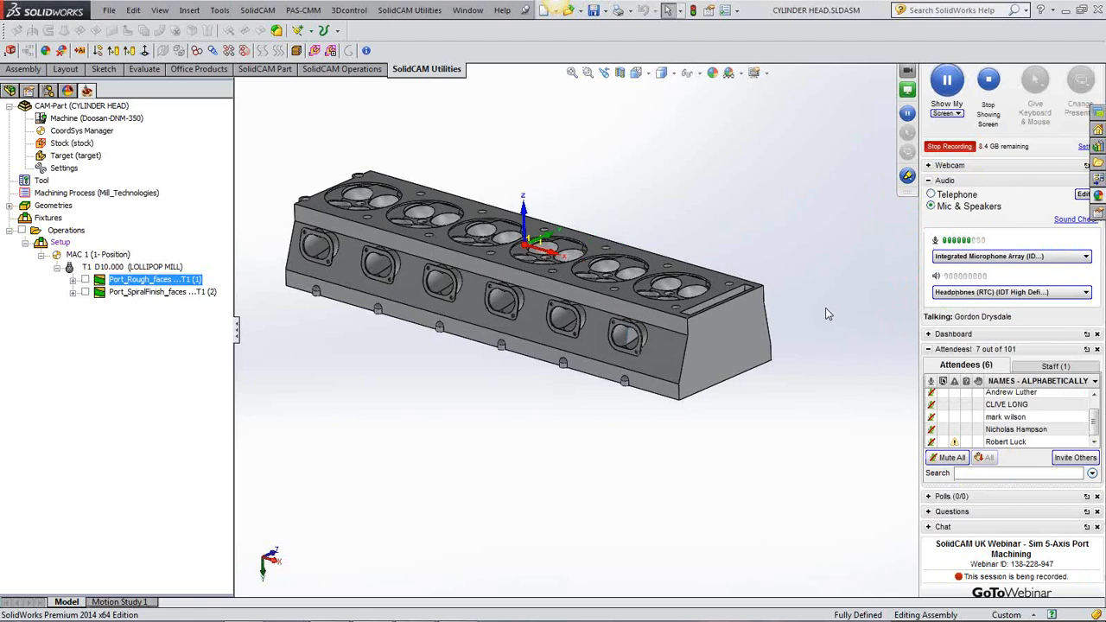
Examine the combustion chambers and side ports at the end of the cylinder head
scroll(767, 318, down, 2)
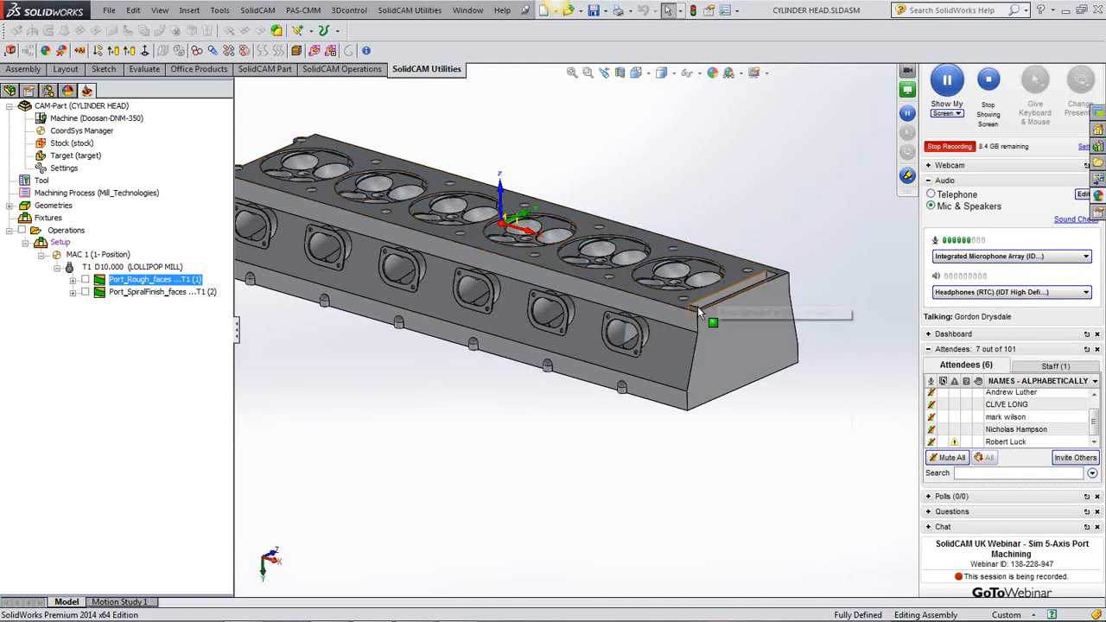
scroll(783, 332, down, 4)
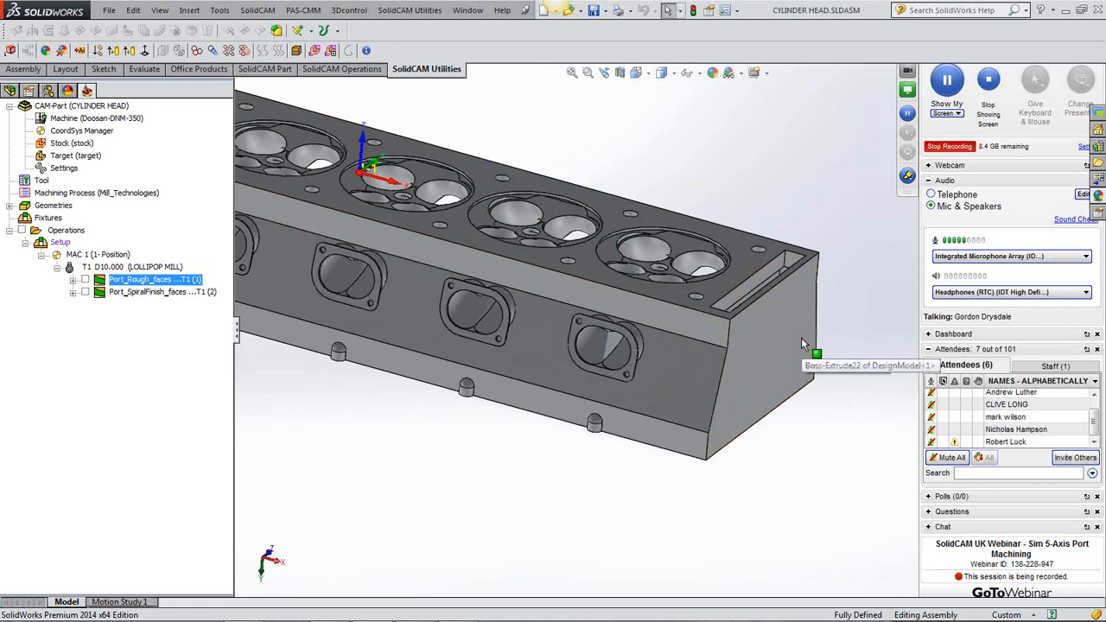
scroll(801, 337, down, 1)
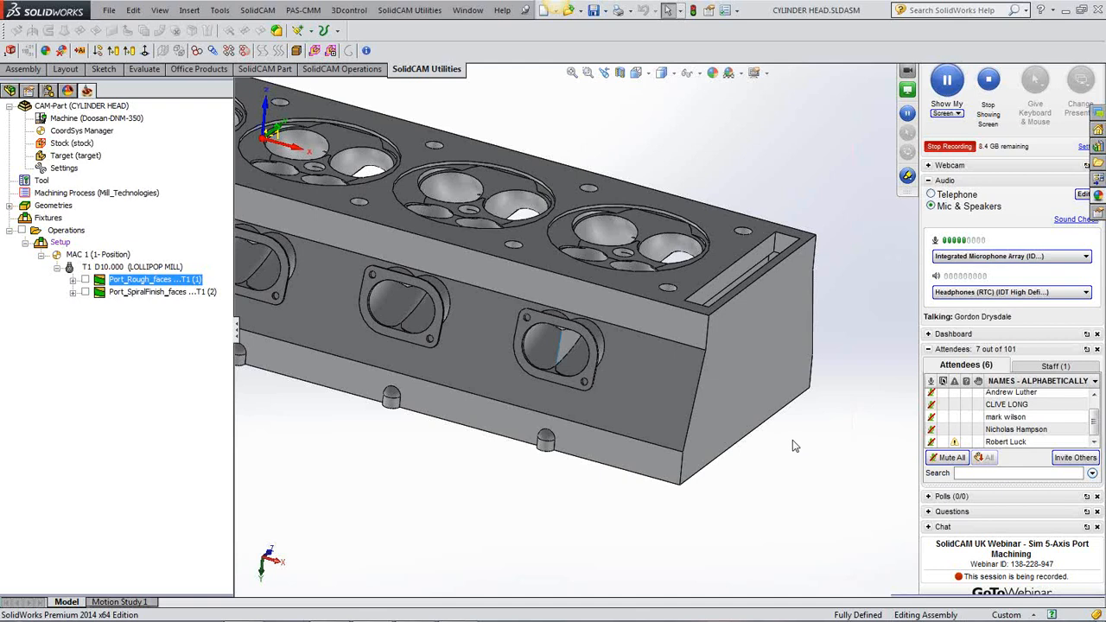
middle_drag(784, 439, 780, 445)
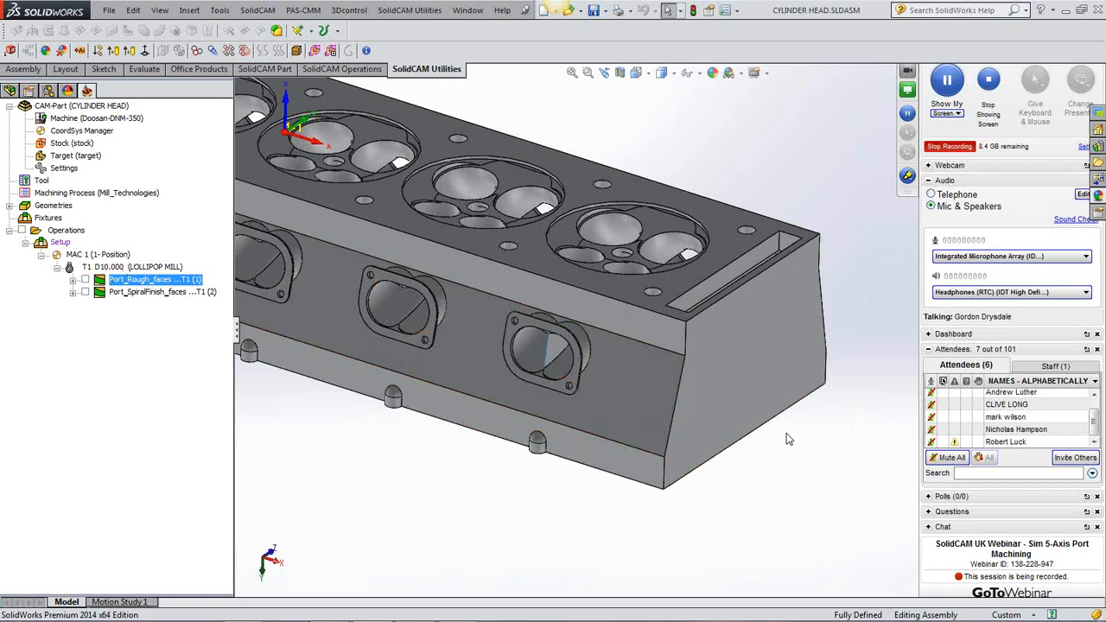
middle_drag(784, 438, 786, 424)
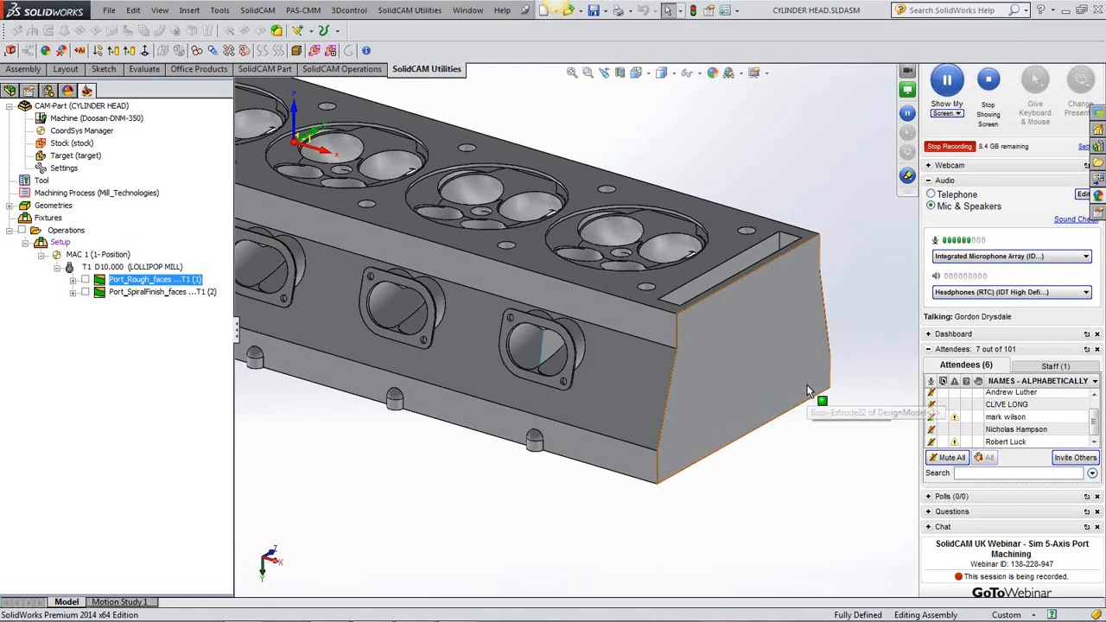
middle_drag(795, 409, 817, 430)
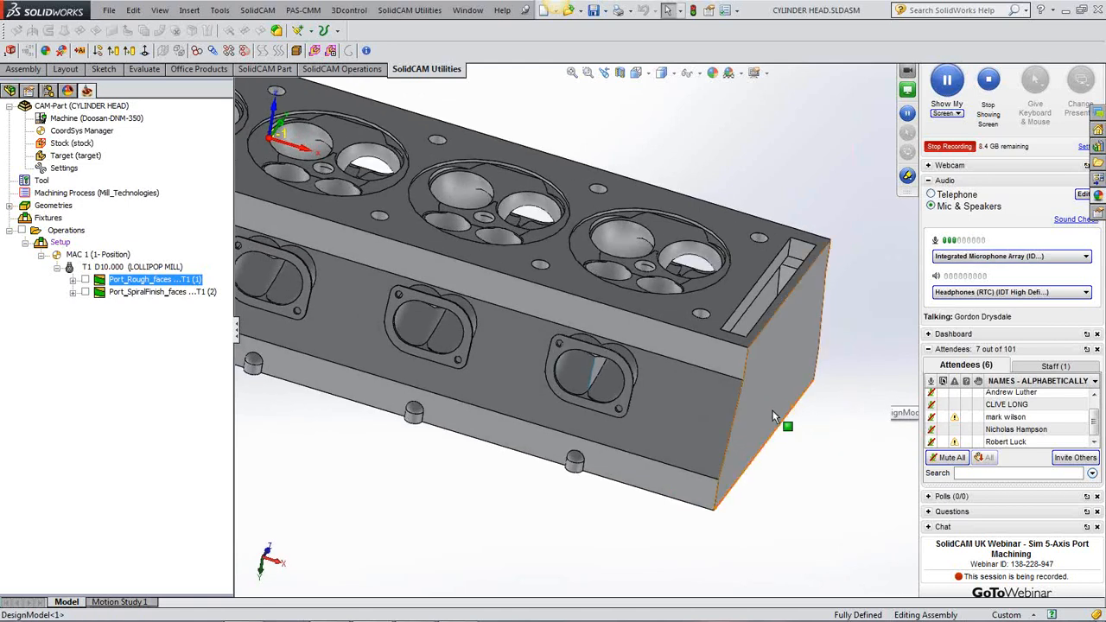
scroll(763, 413, down, 2)
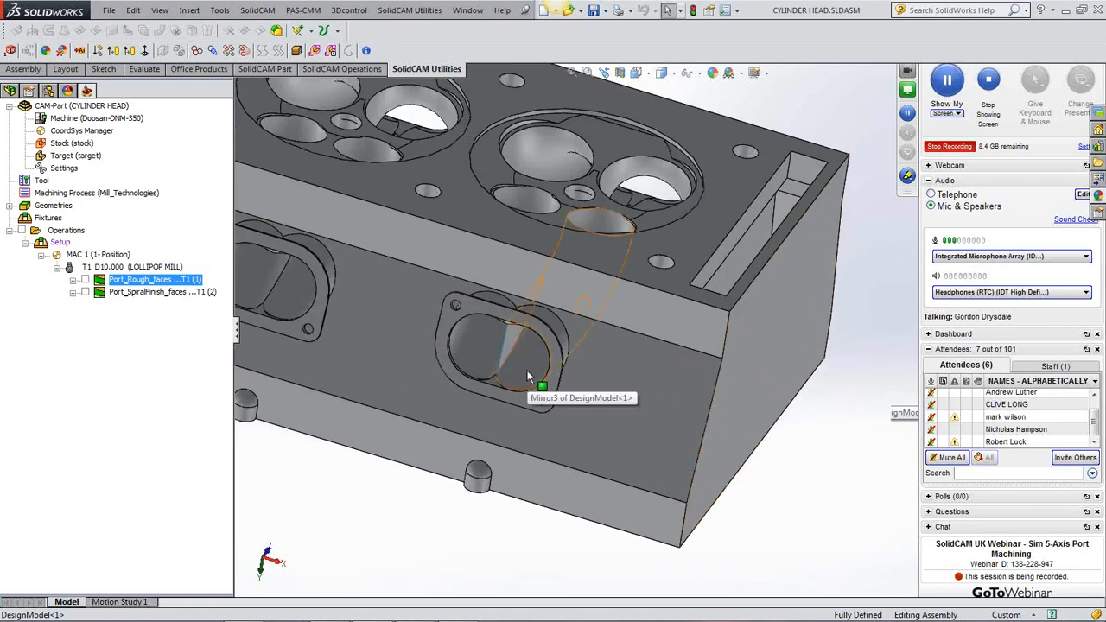
Highlight a port wall face in the second side port from the end and narrow the CAM tree to enlarge the model view
click(268, 287)
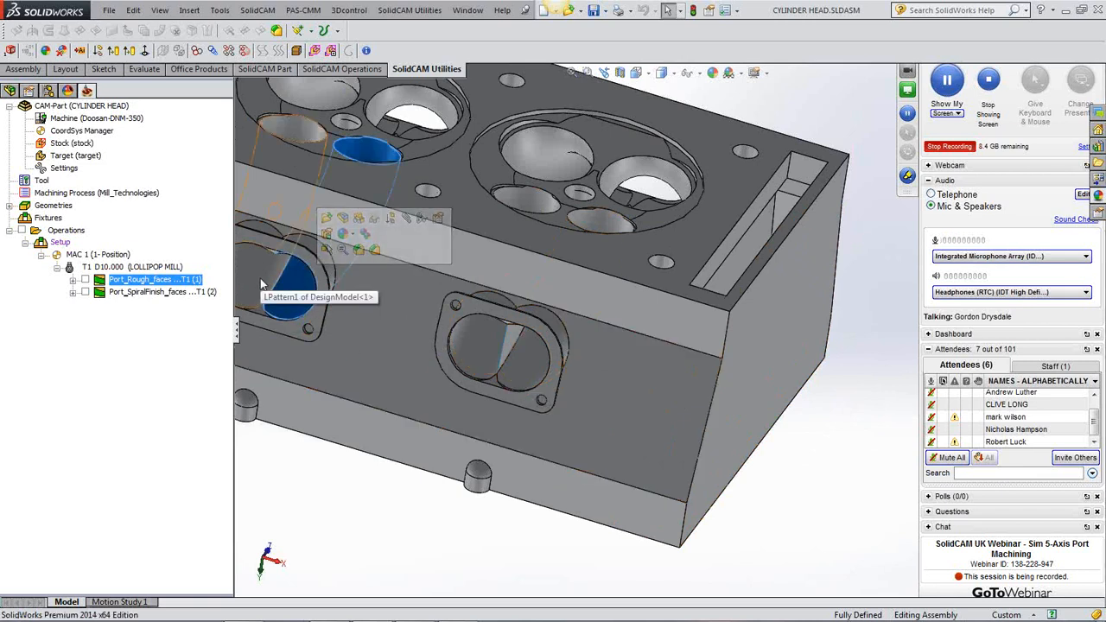
click(260, 282)
click(292, 295)
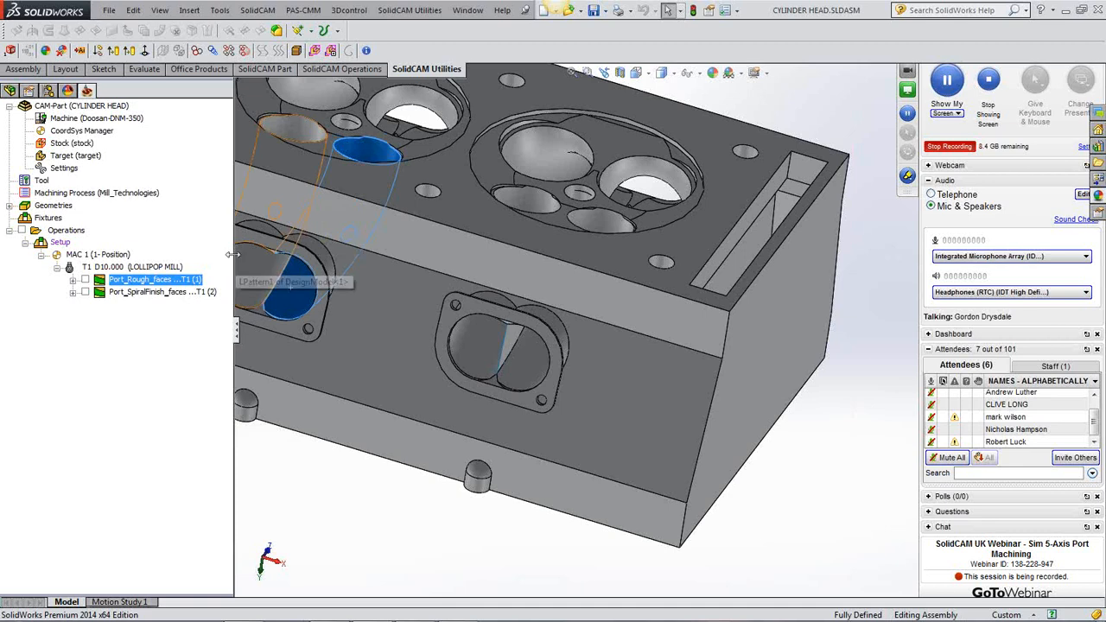
drag(234, 273, 172, 273)
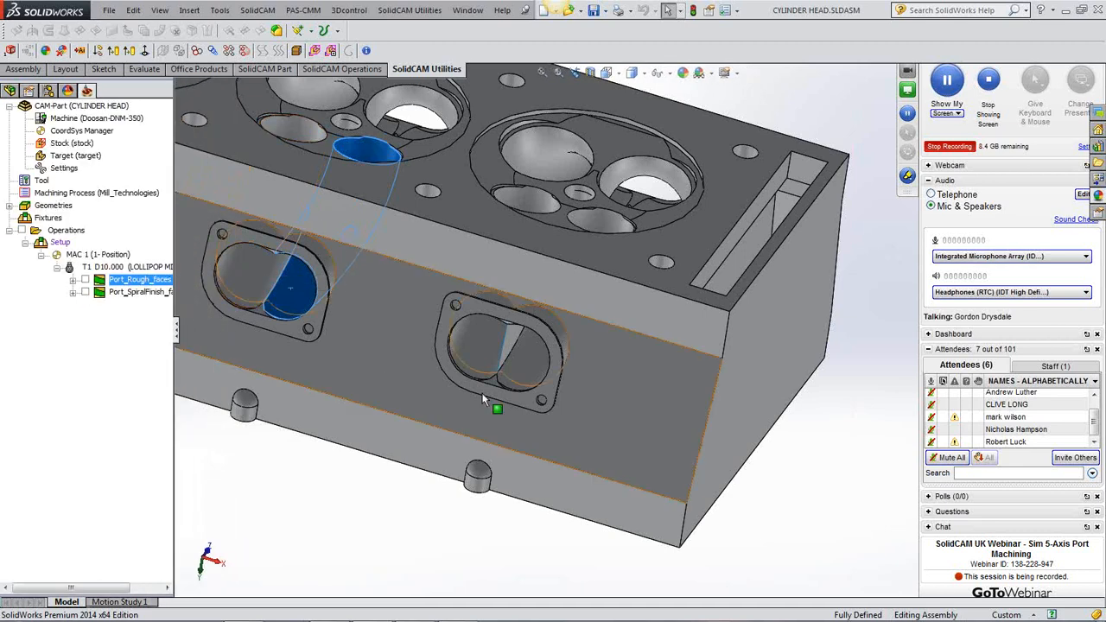
Inspect the end port, highlighting its curved bore face and the small round face inside that bore
middle_drag(799, 467, 751, 449)
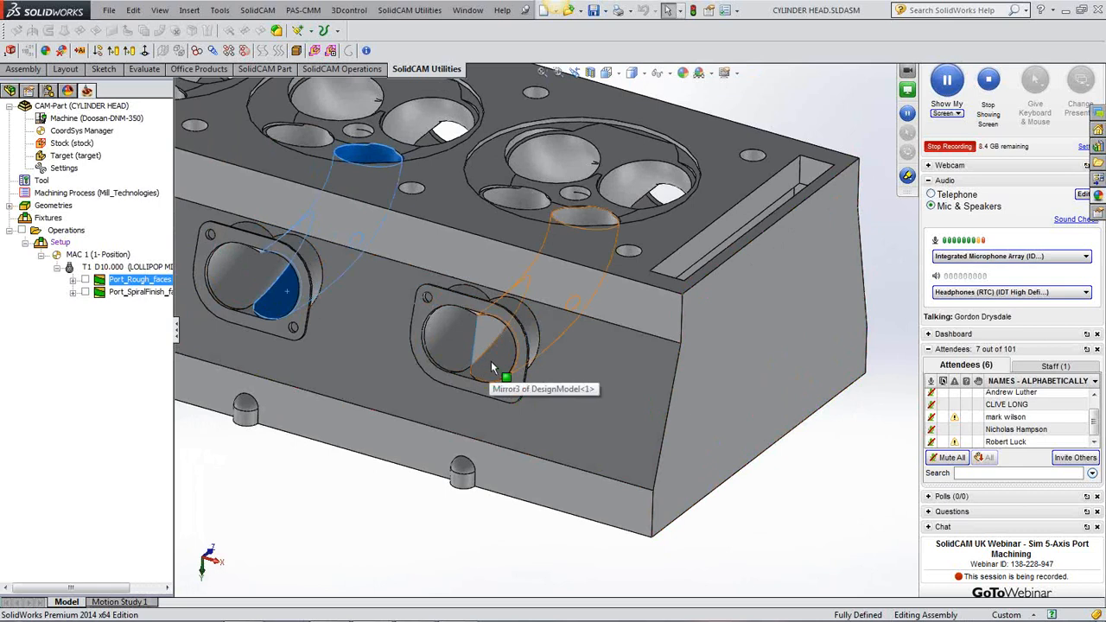
middle_drag(494, 364, 547, 335)
scroll(456, 345, down, 2)
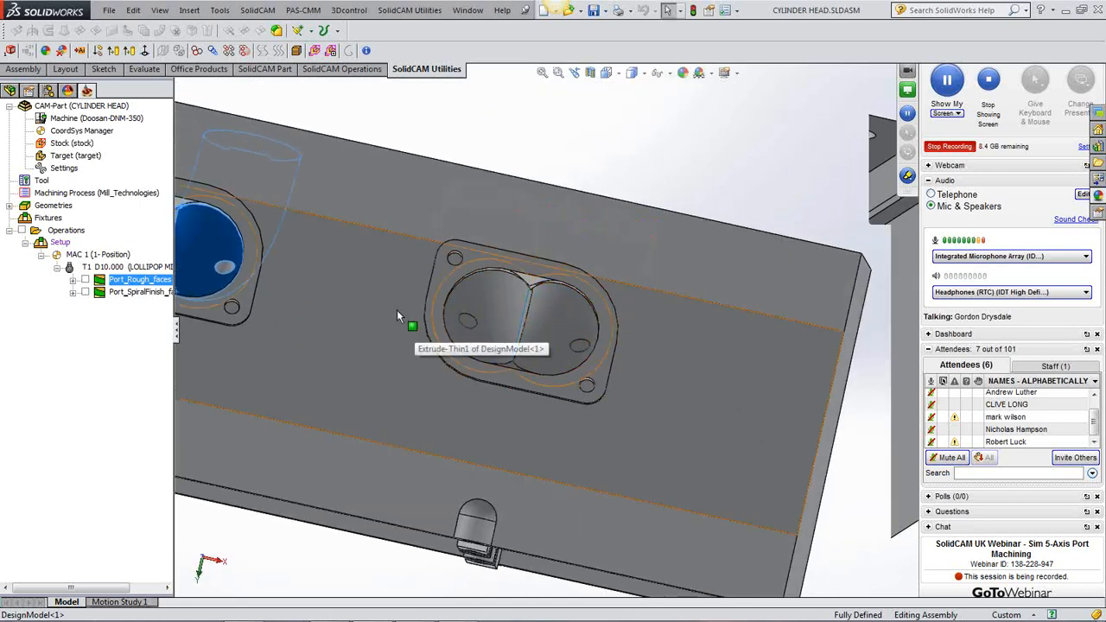
middle_drag(501, 340, 520, 353)
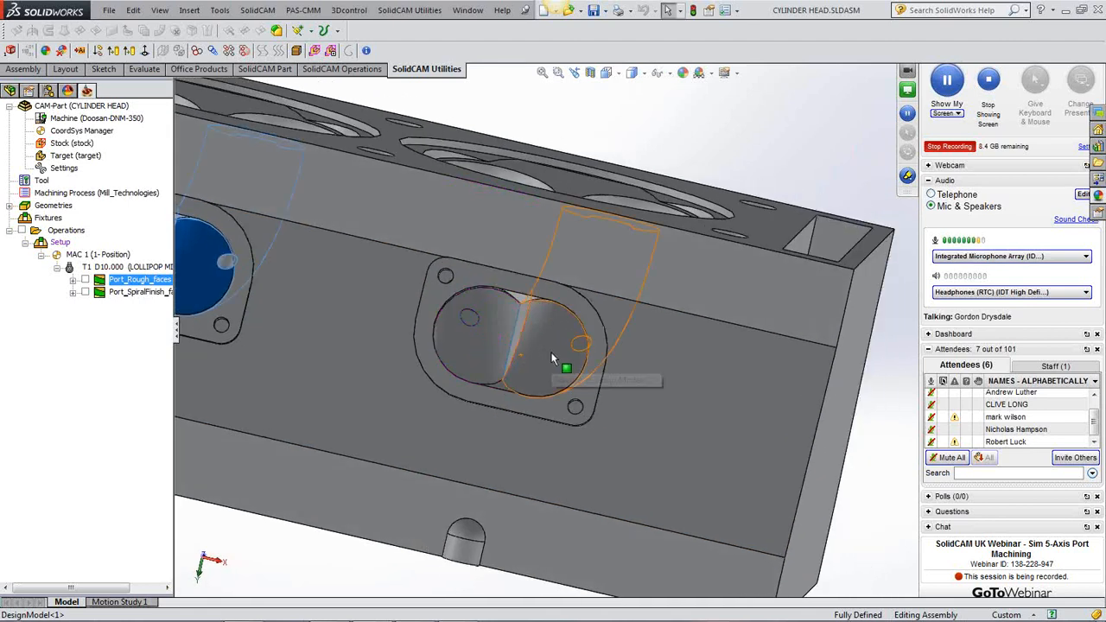
click(551, 352)
middle_drag(576, 407, 614, 416)
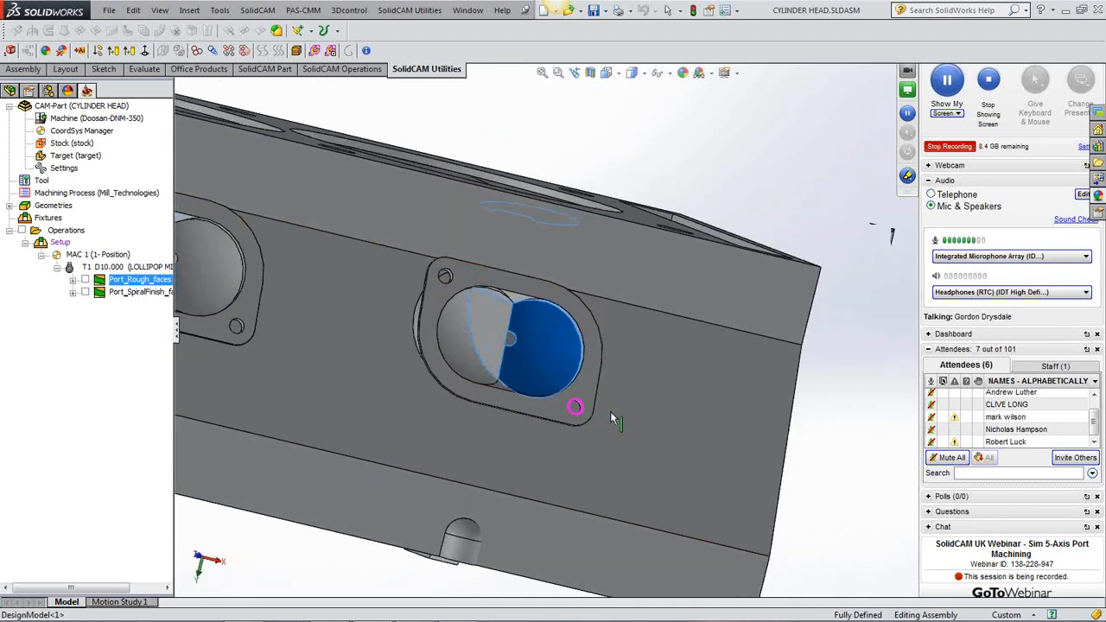
middle_drag(548, 370, 529, 390)
click(539, 376)
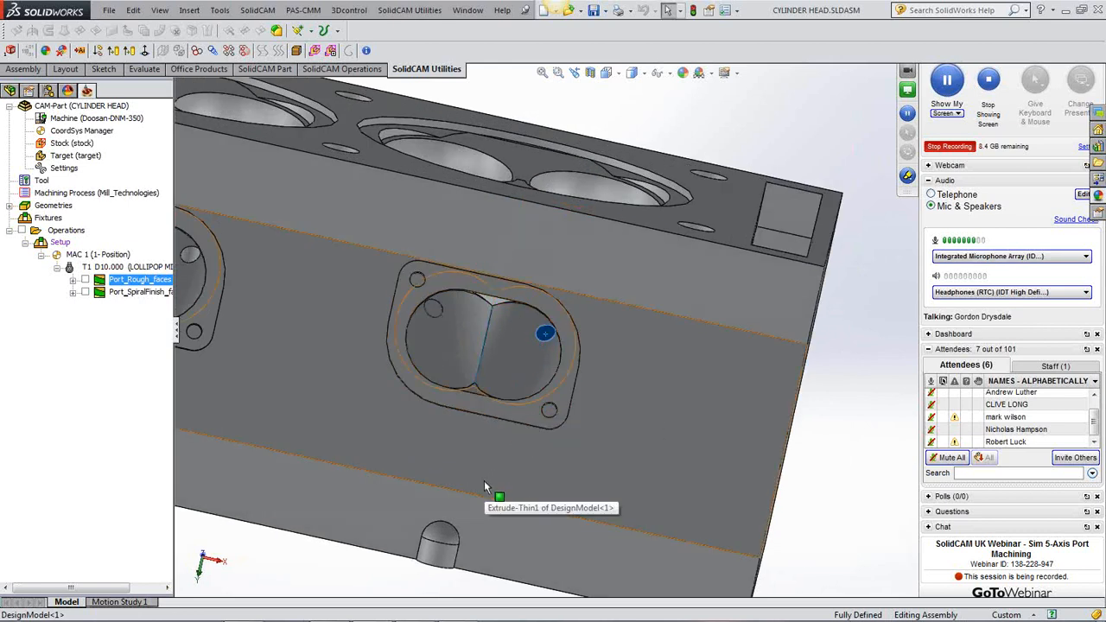
Inspect the end port from several angles and highlight the light-coloured dividing face between its two bores
scroll(486, 478, up, 3)
middle_drag(496, 465, 516, 439)
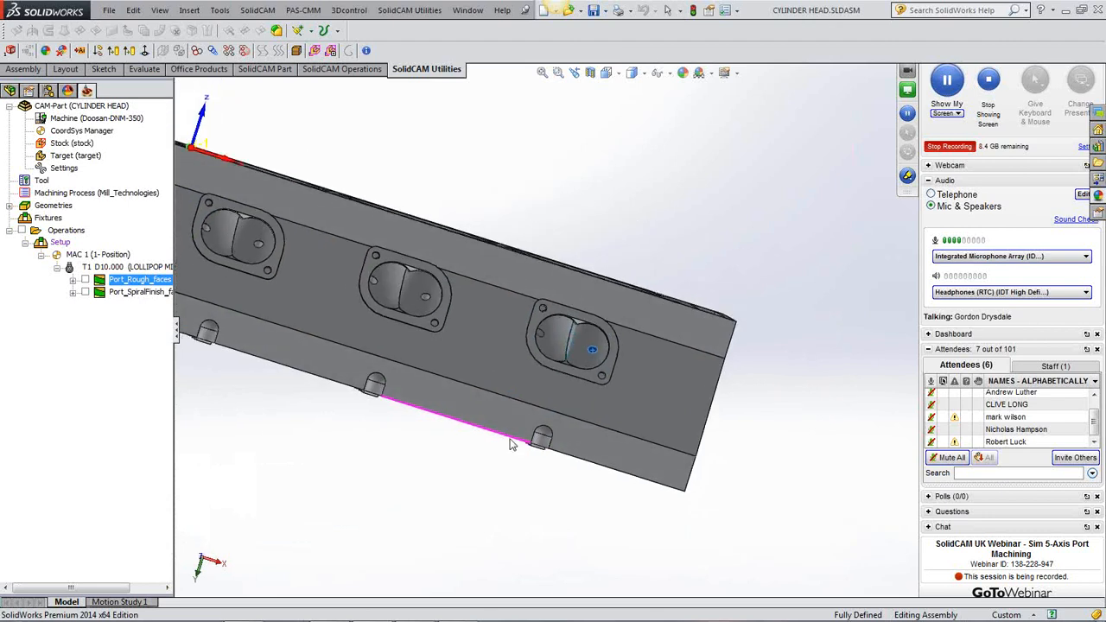
scroll(635, 372, down, 5)
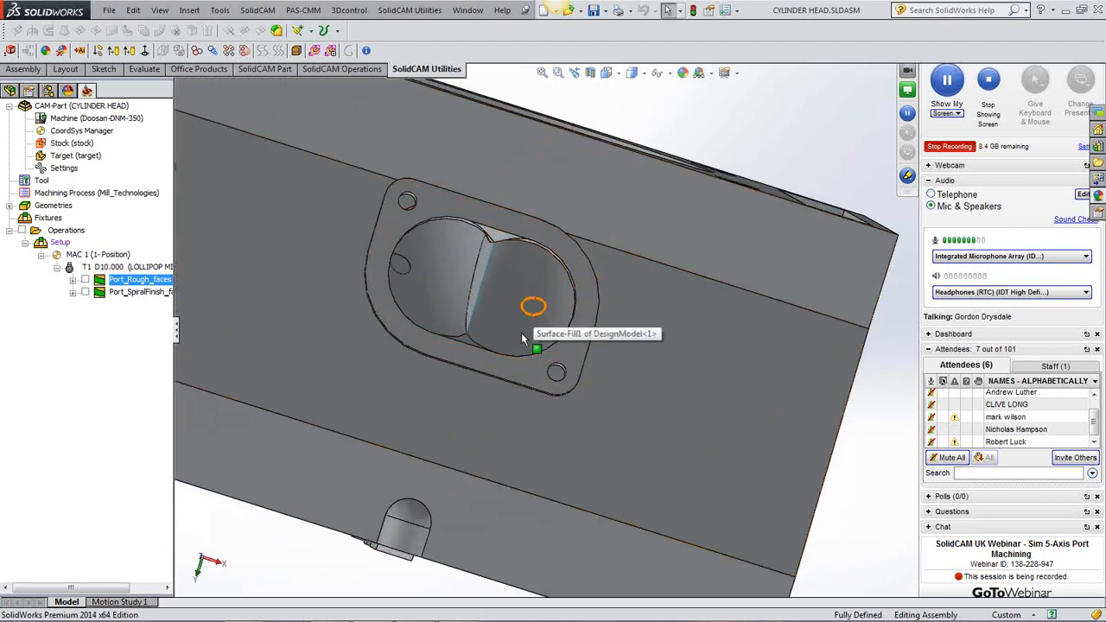
middle_drag(602, 346, 605, 368)
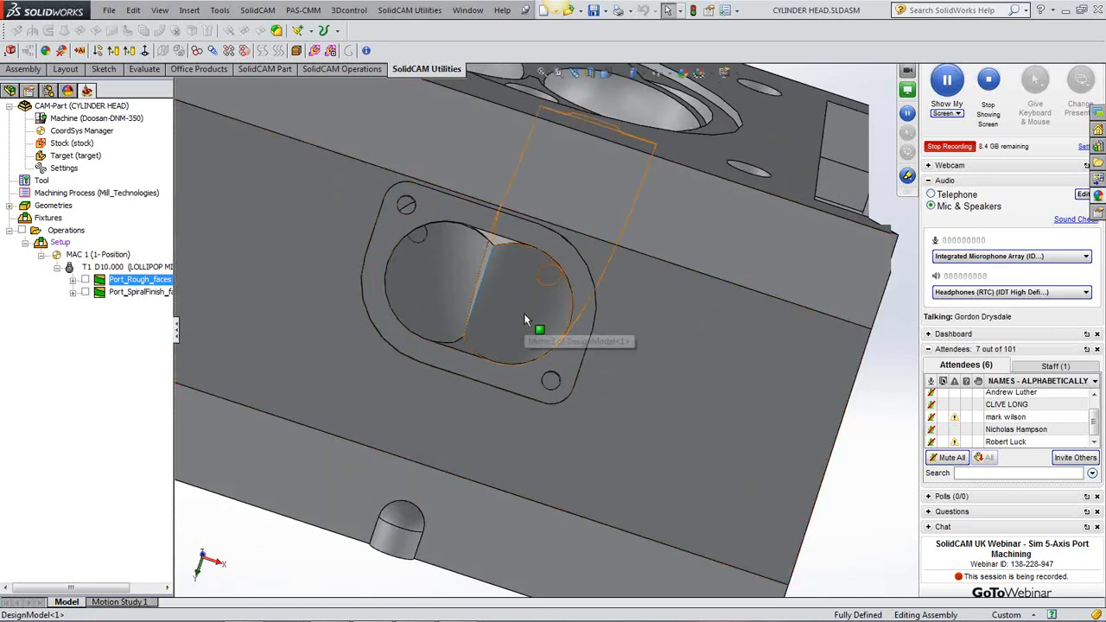
middle_drag(533, 320, 495, 269)
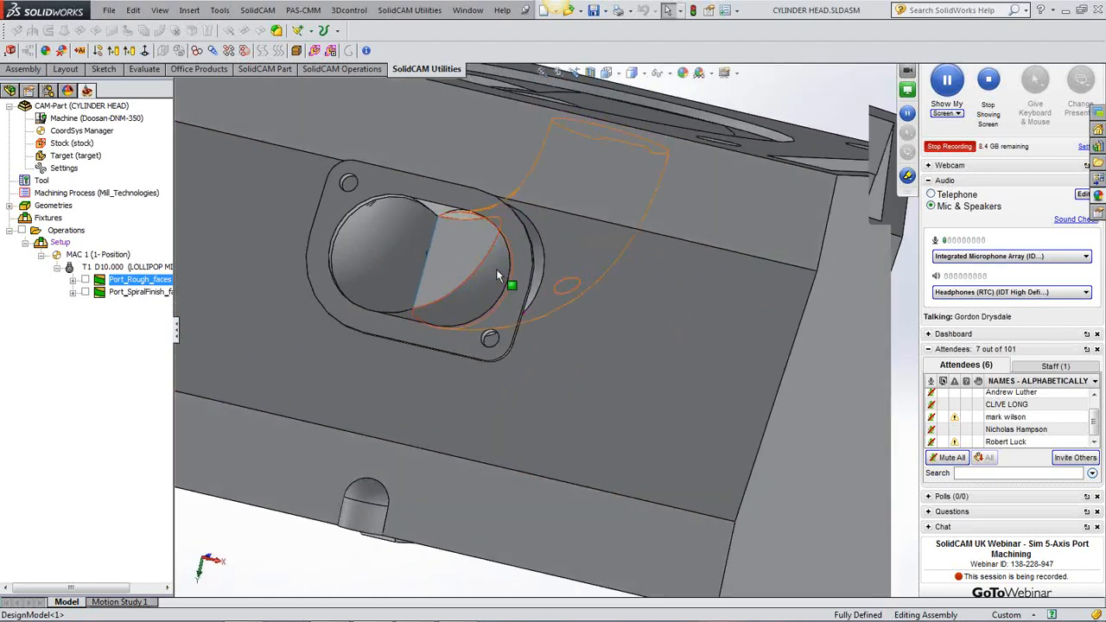
click(450, 263)
middle_drag(402, 388, 409, 418)
scroll(418, 380, up, 4)
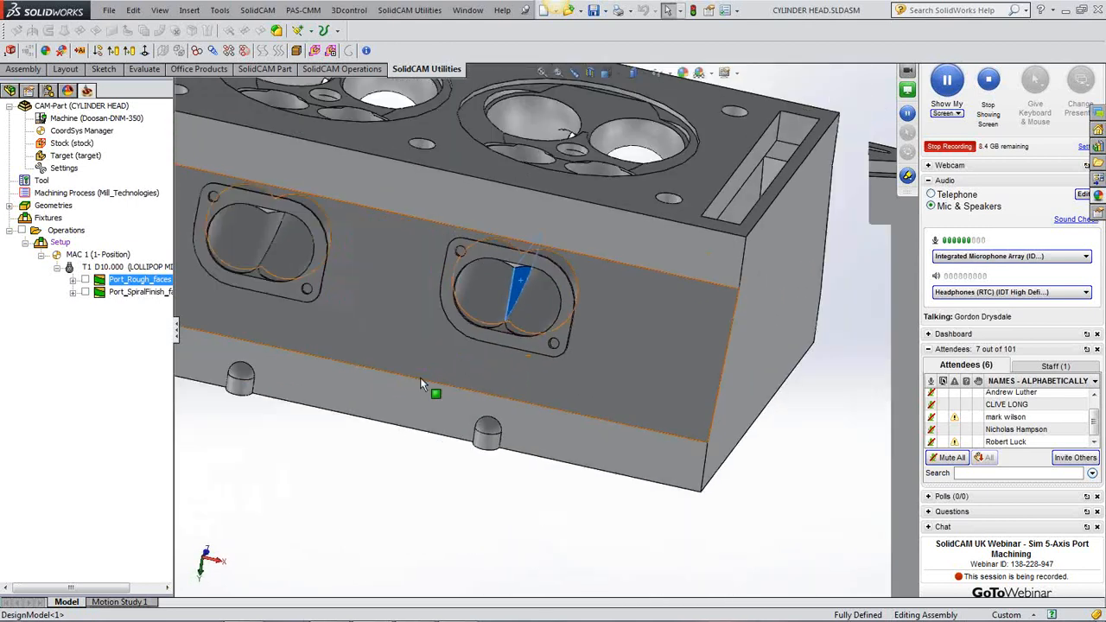
Examine how the highlighted dividing face meets the two bores of the end port, and clear the selection
mouse_move(572, 191)
middle_down()
mouse_move(562, 299)
mouse_move(588, 192)
middle_up()
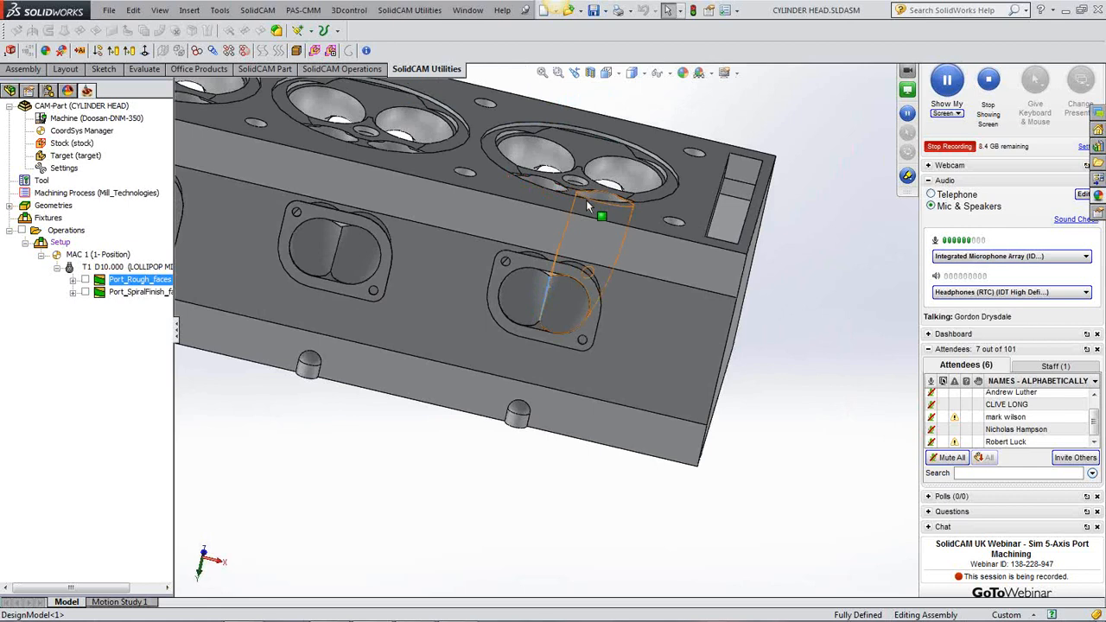
middle_drag(584, 341, 531, 306)
scroll(570, 307, up, 2)
scroll(563, 308, up, 2)
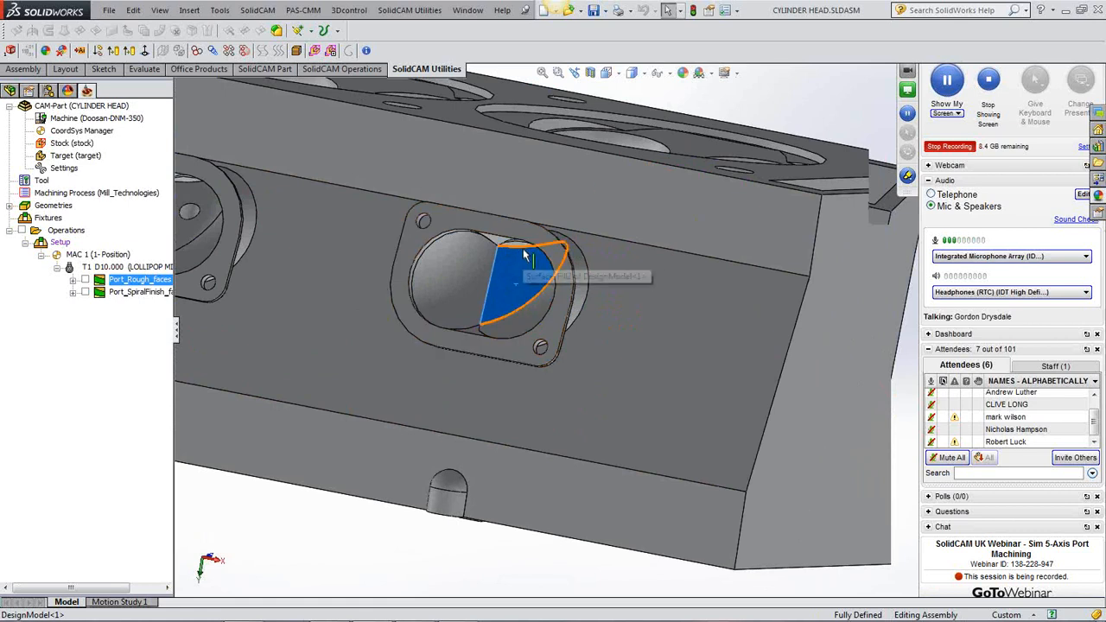
click(513, 346)
middle_drag(513, 346, 553, 362)
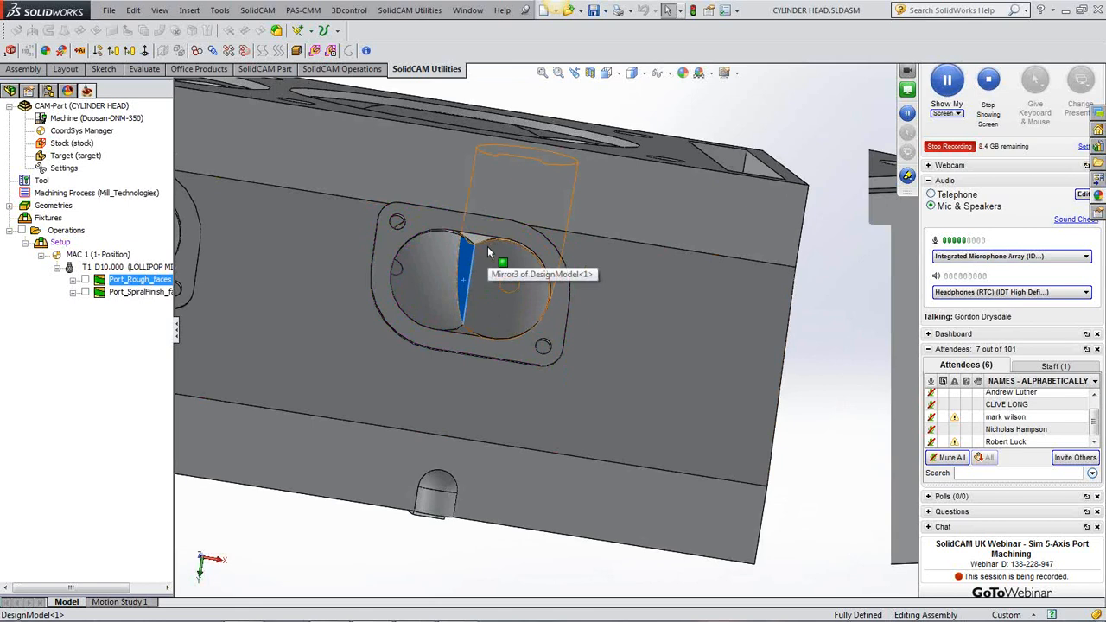
middle_drag(498, 279, 475, 270)
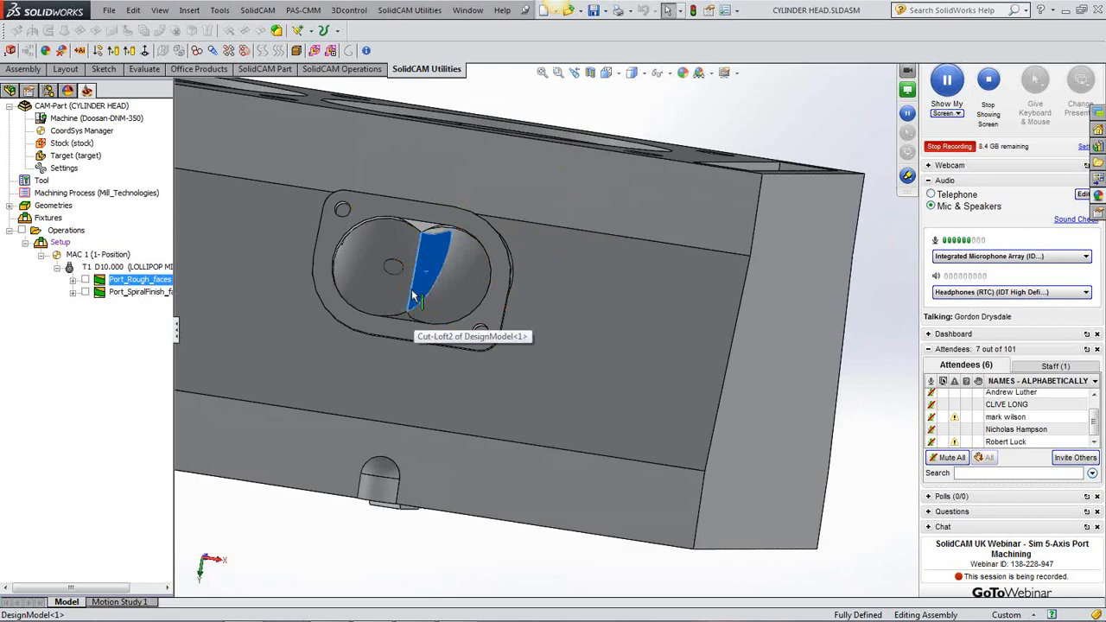
mouse_move(431, 264)
middle_down()
mouse_move(462, 265)
mouse_move(435, 276)
mouse_move(436, 260)
mouse_move(431, 298)
mouse_move(433, 285)
middle_up()
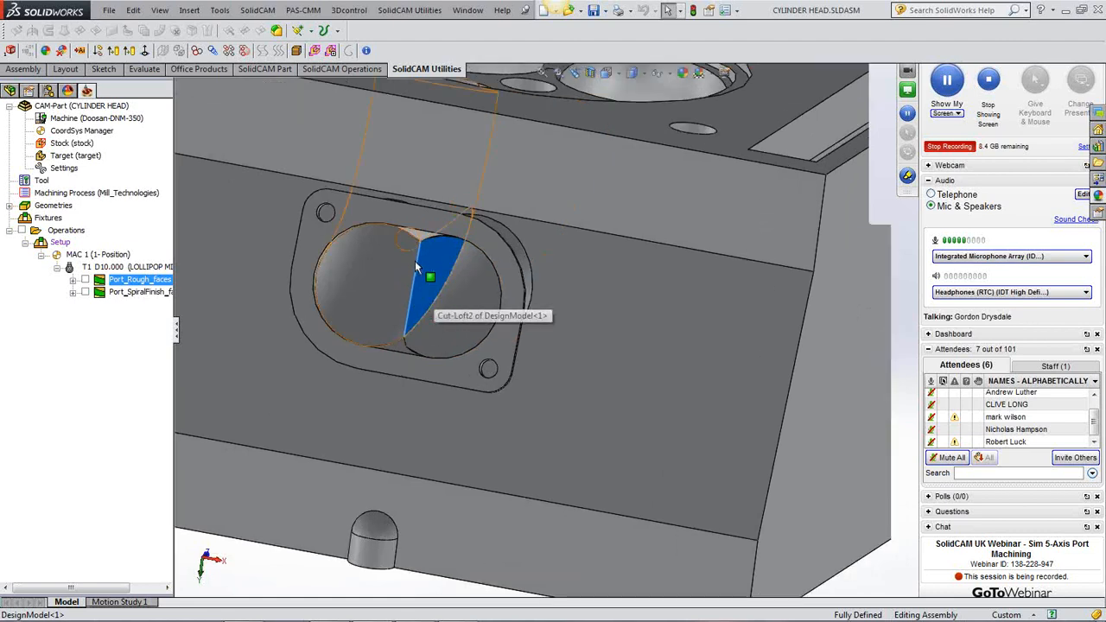
scroll(429, 325, up, 5)
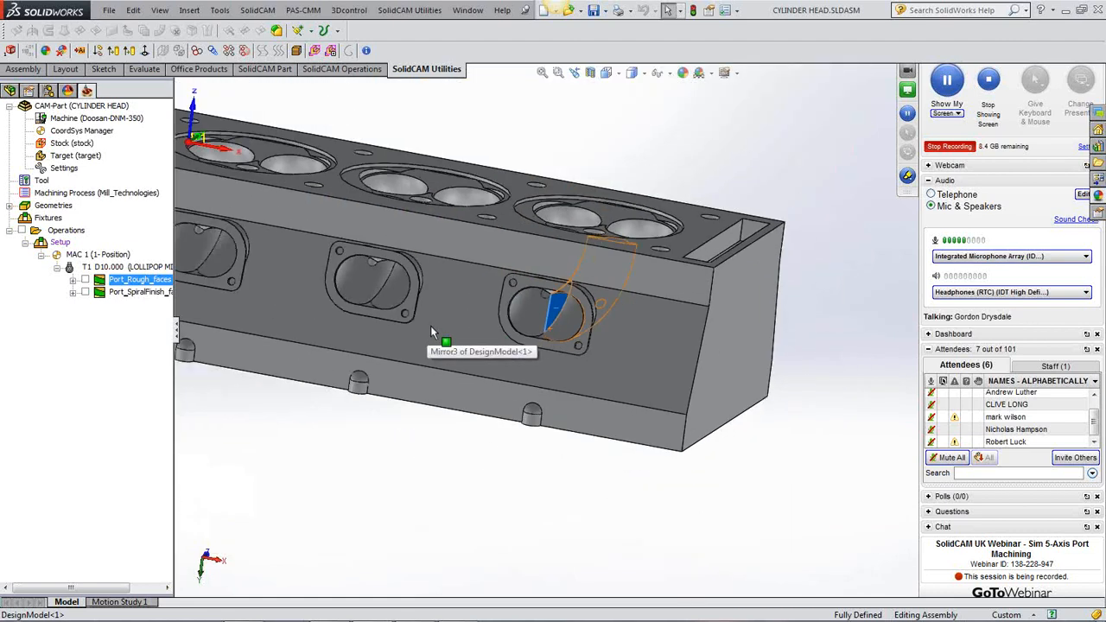
click(436, 491)
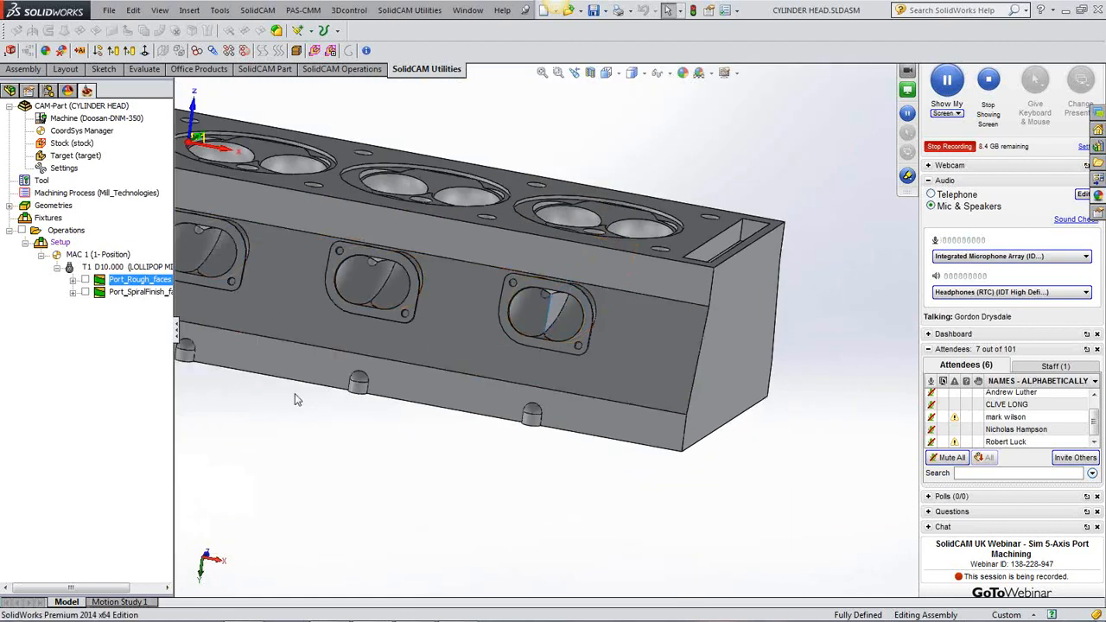
middle_drag(578, 361, 552, 369)
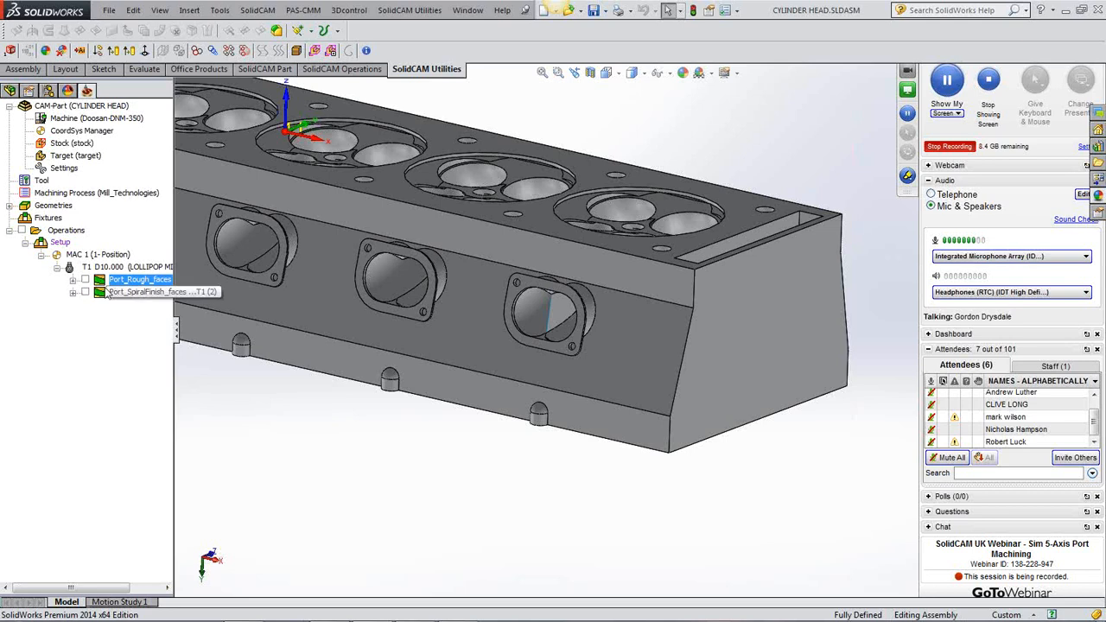
Open the Port_Rough_faces operation for editing and review its available technology types, keeping Roughing
double_click(128, 281)
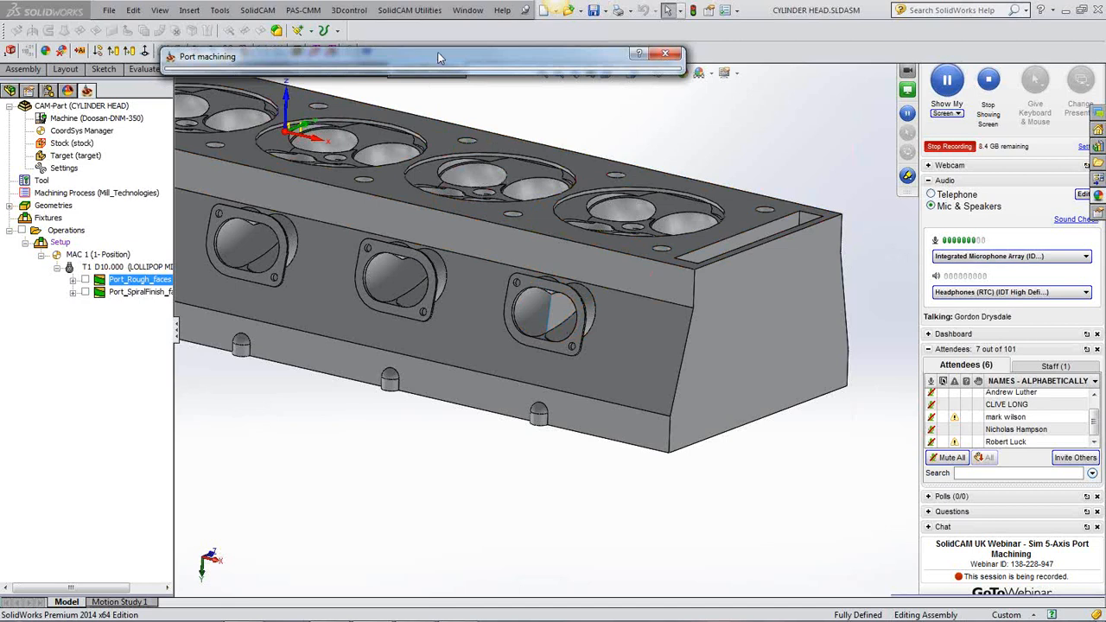
mouse_move(438, 58)
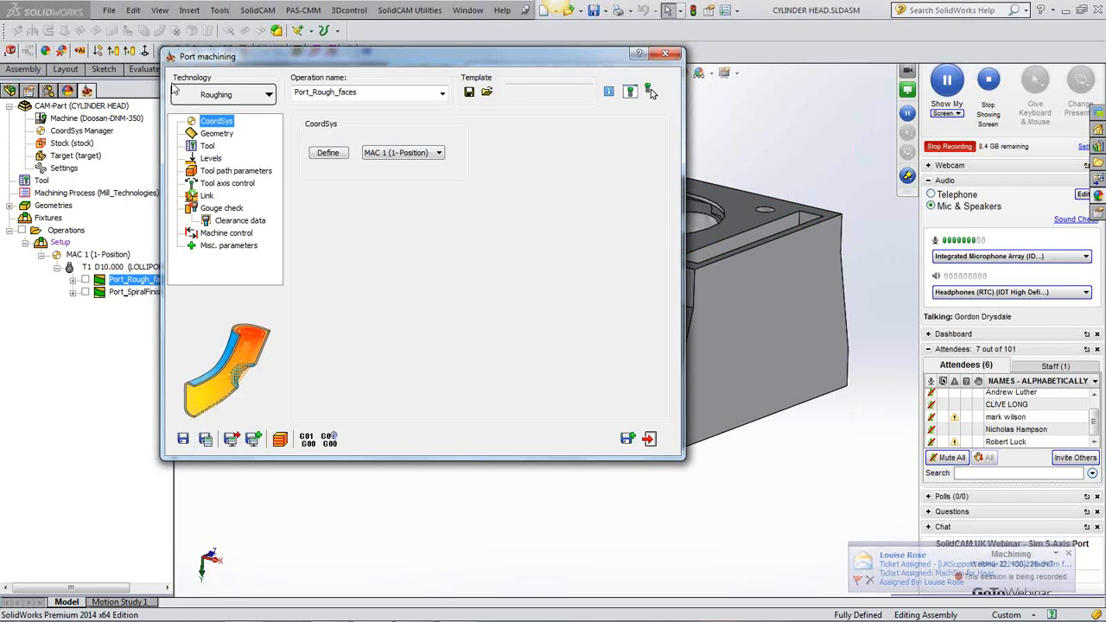
click(269, 95)
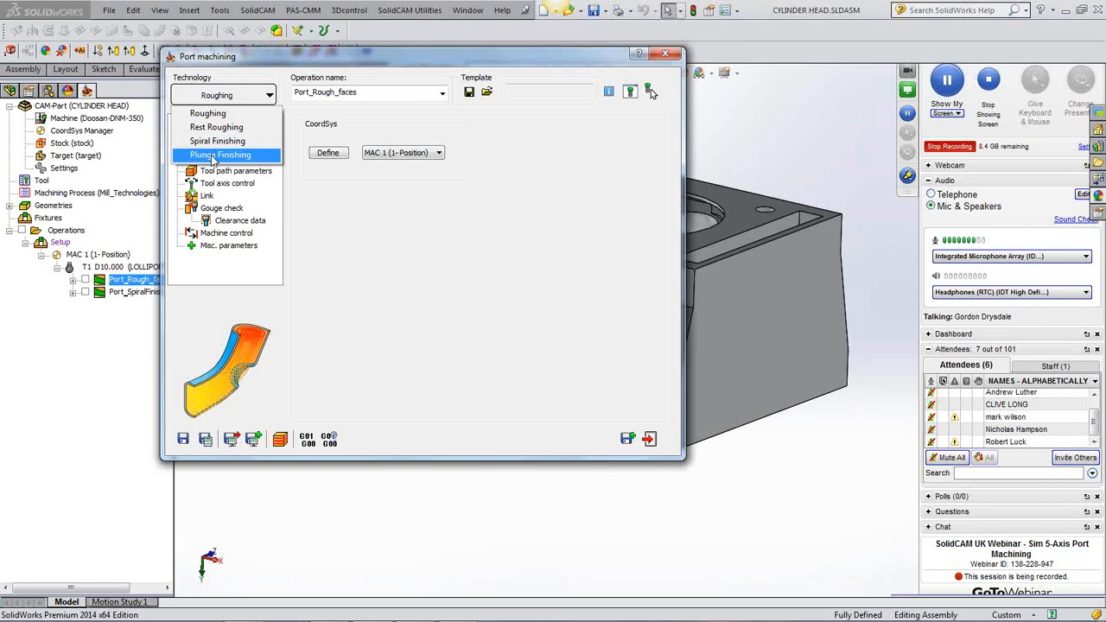
click(365, 57)
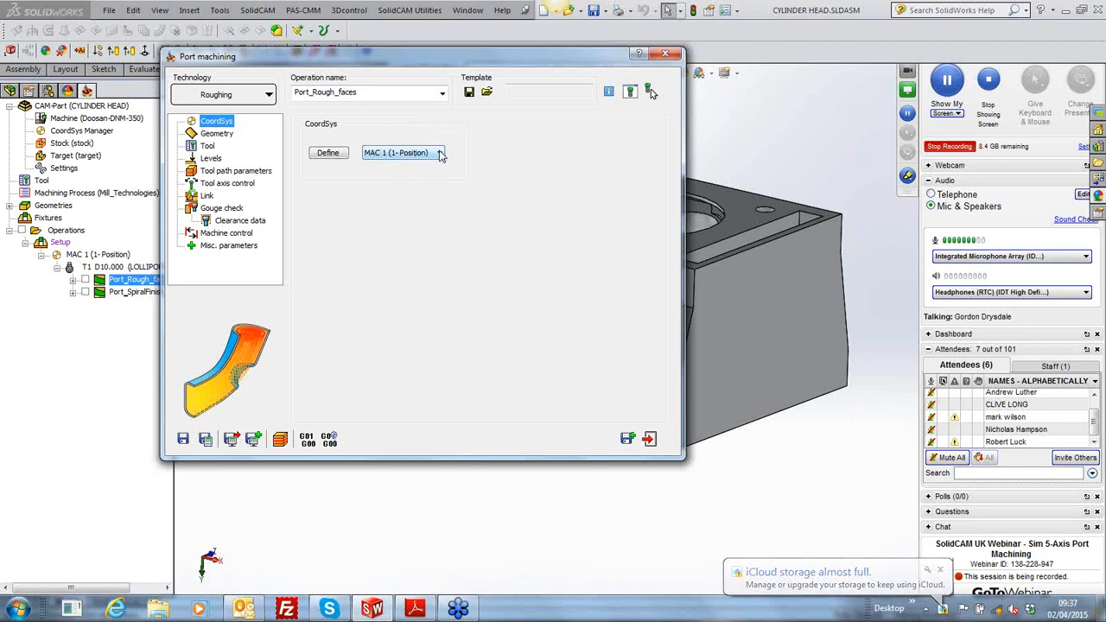
Show the roughing operation's machining surfaces geometry on the cylinder head and inspect the port faces it contains
click(216, 134)
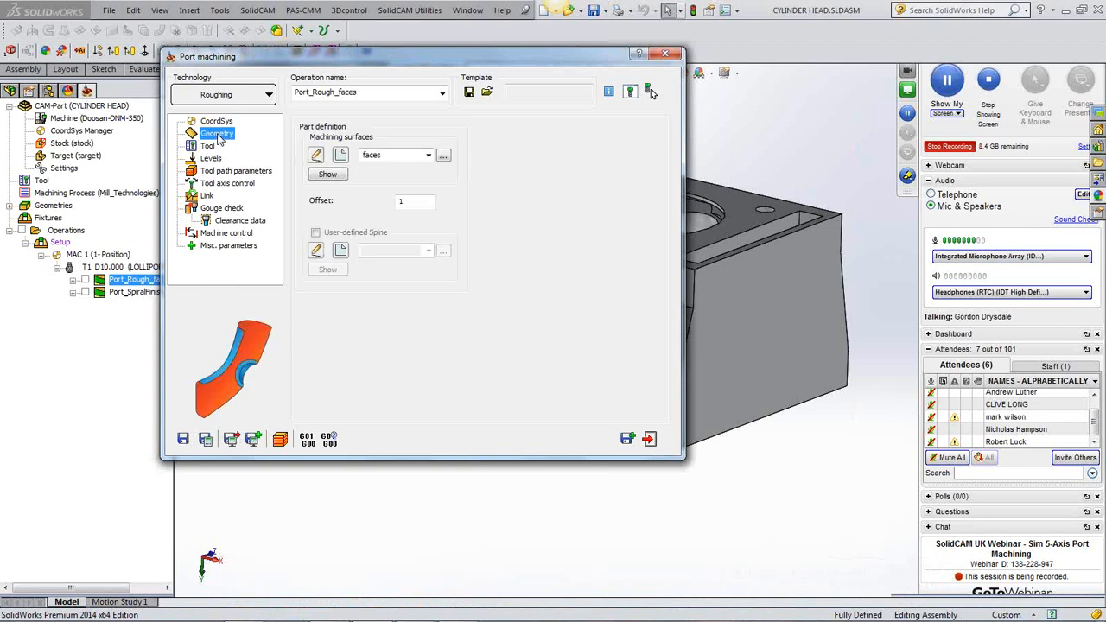
click(329, 174)
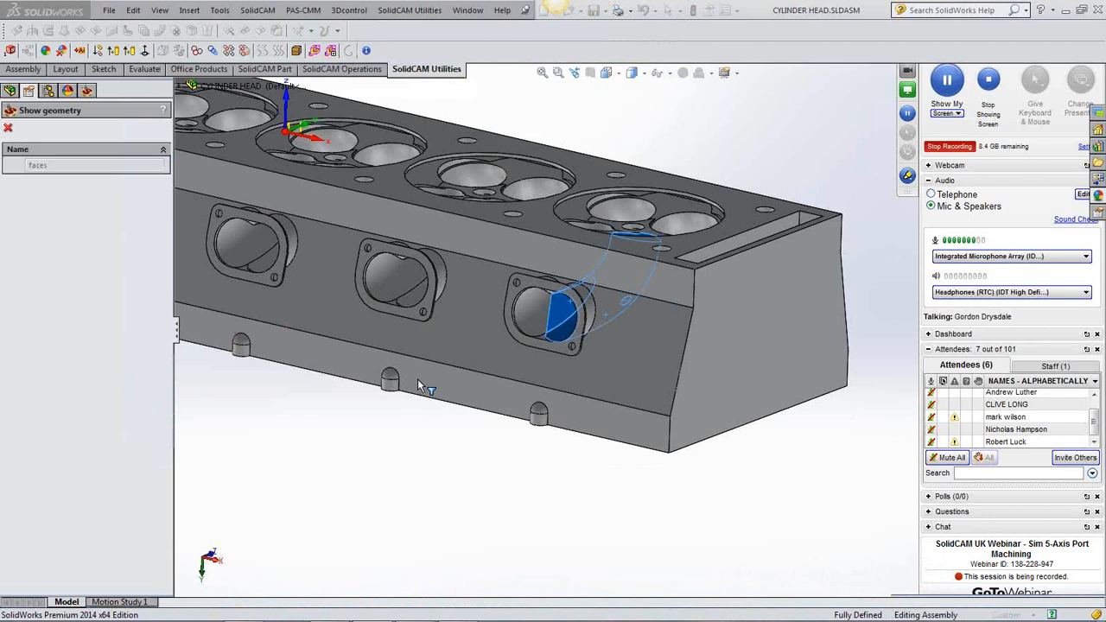
middle_drag(466, 455, 497, 430)
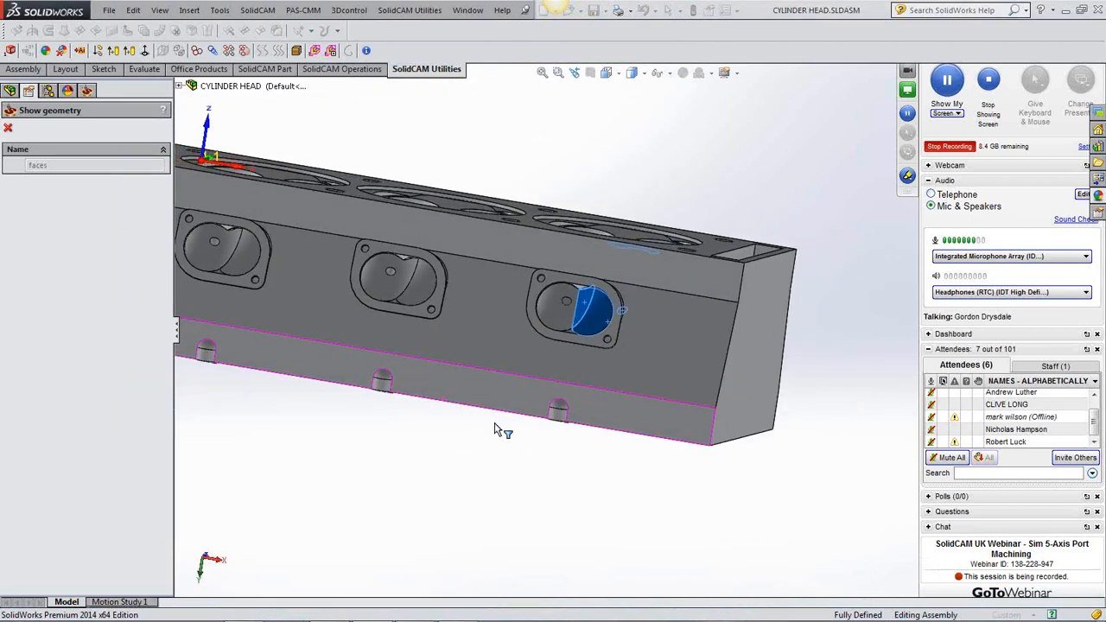
Inspect the highlighted machining faces in the end port up close, close the geometry display, and check the machining surfaces' offset setting
scroll(615, 259, down, 5)
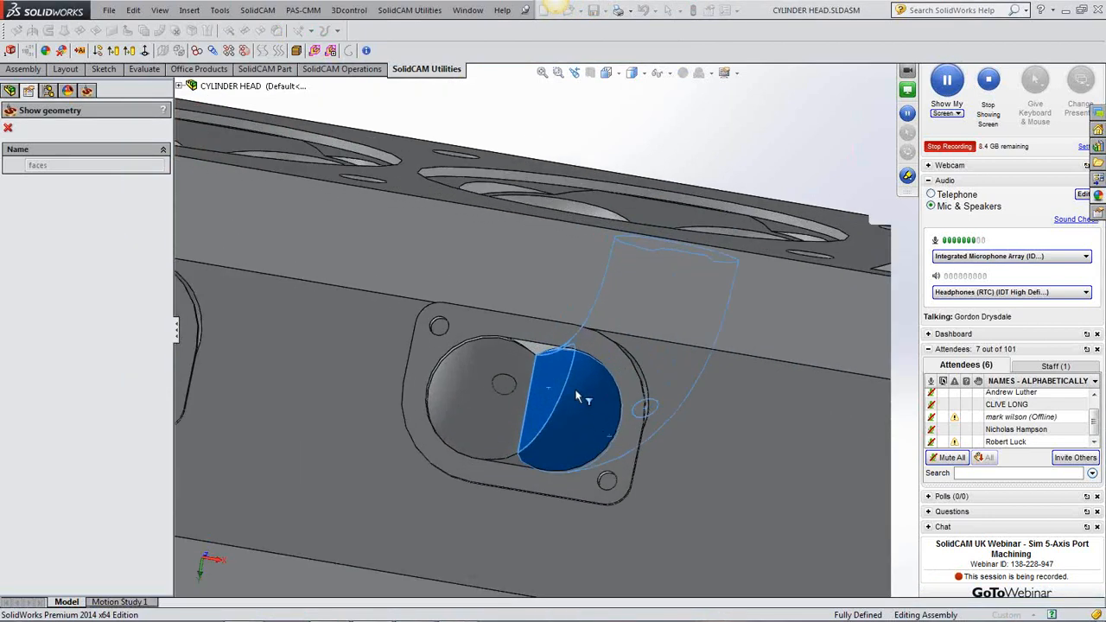
middle_drag(579, 395, 640, 416)
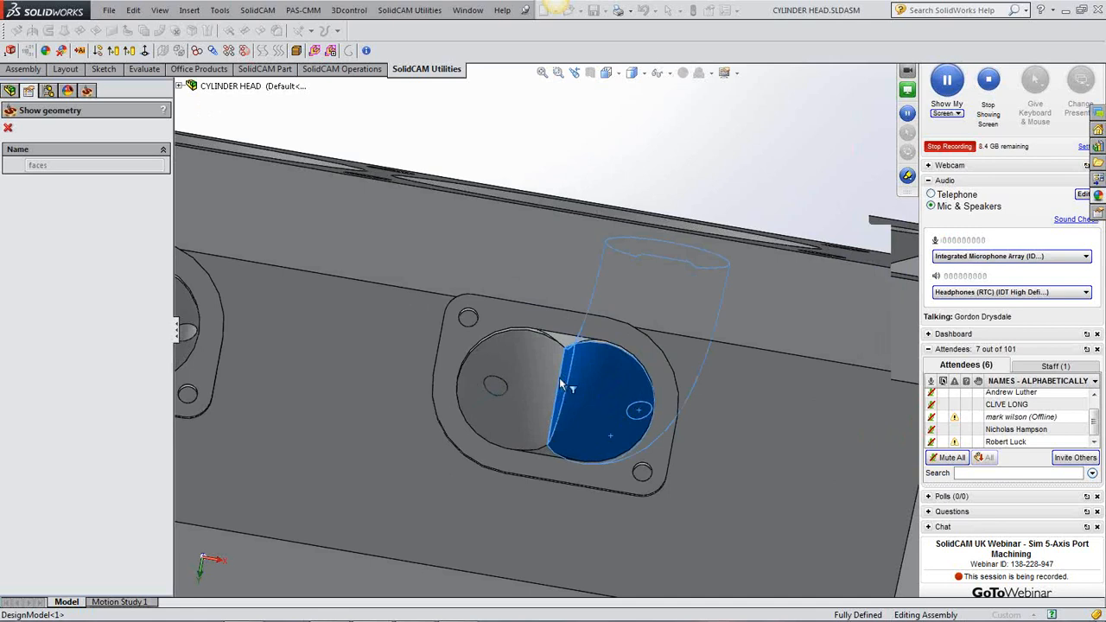
scroll(561, 384, up, 5)
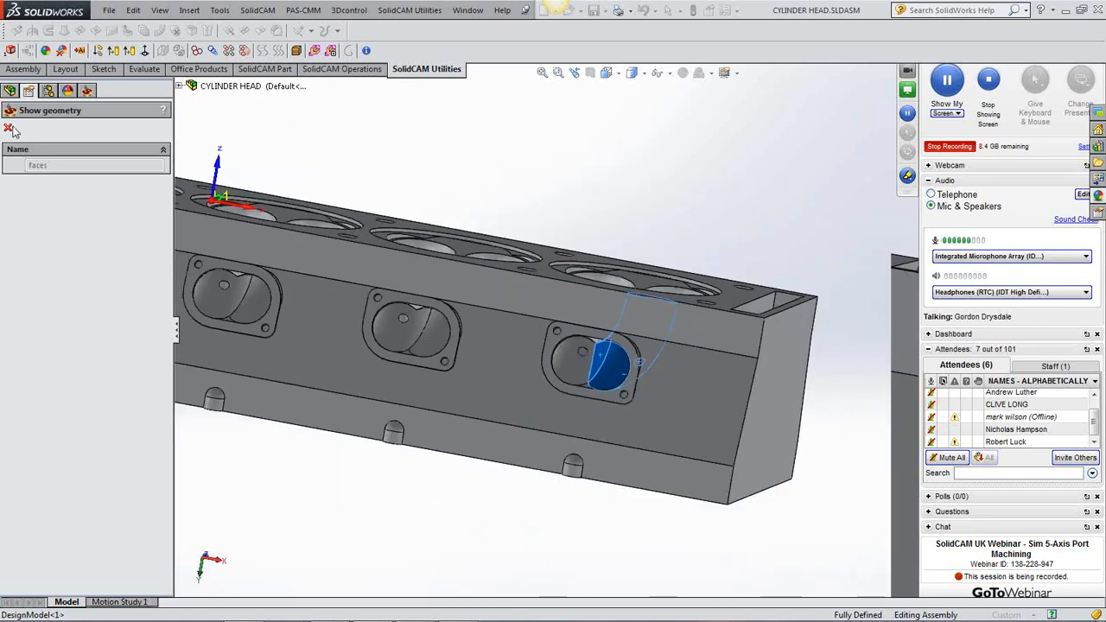
click(8, 129)
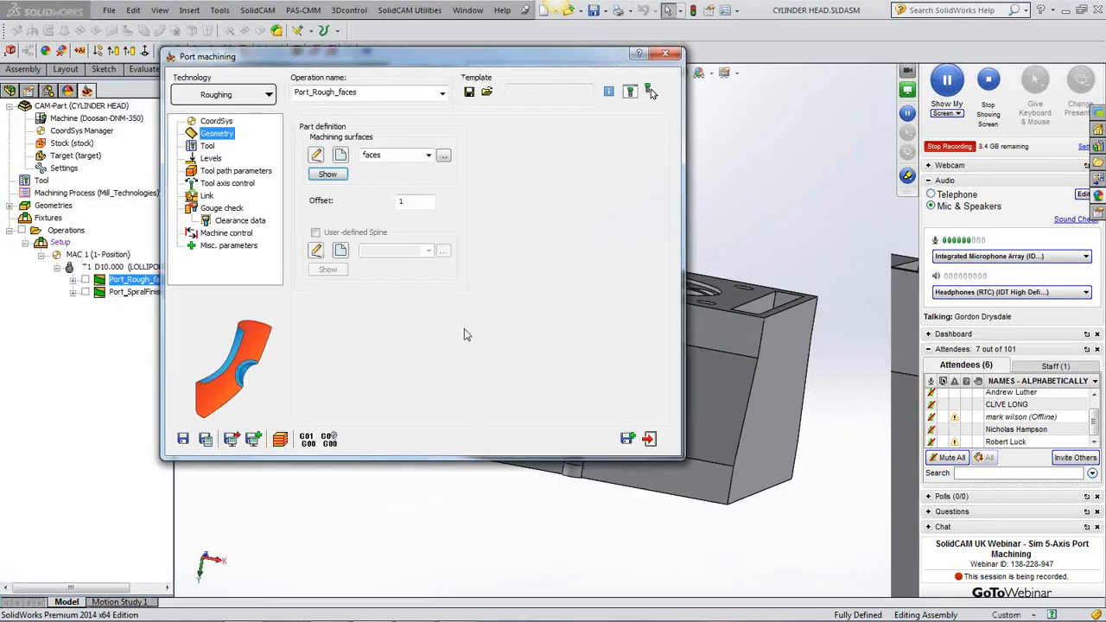
click(414, 200)
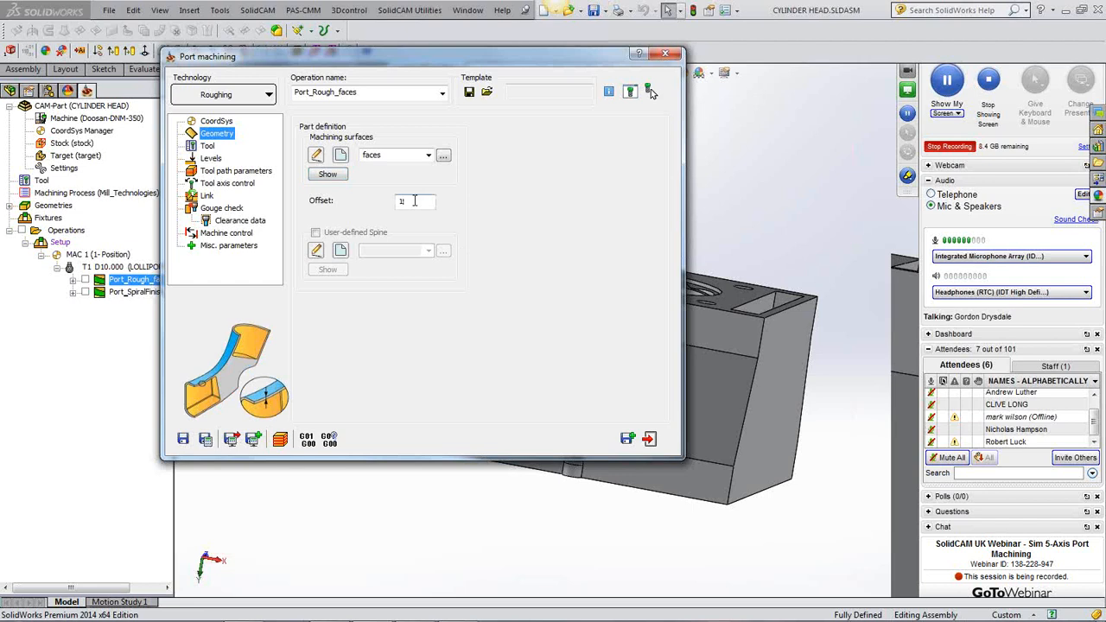
Review the operation's lollipop mill, add a second tool to the tool table, and leave the tool selection without saving the table
click(208, 146)
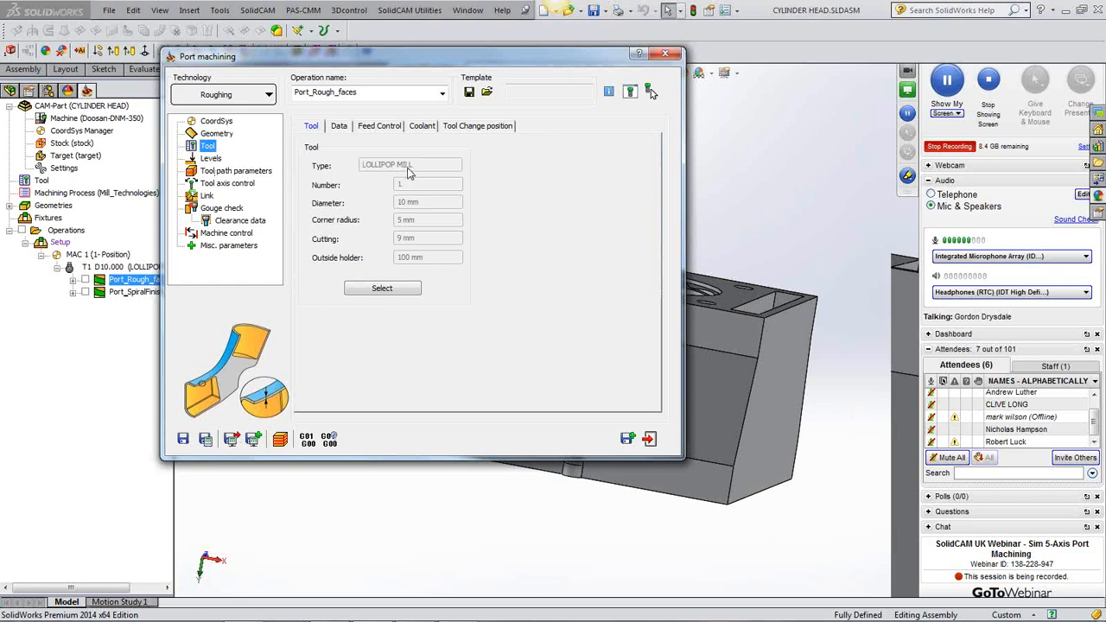
click(400, 290)
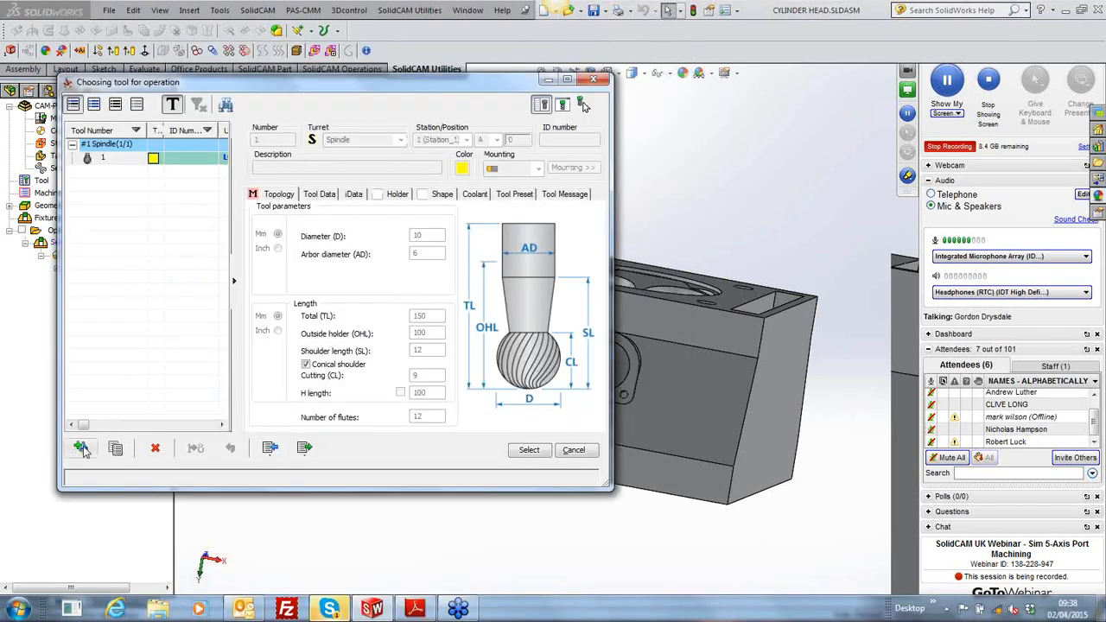
click(82, 448)
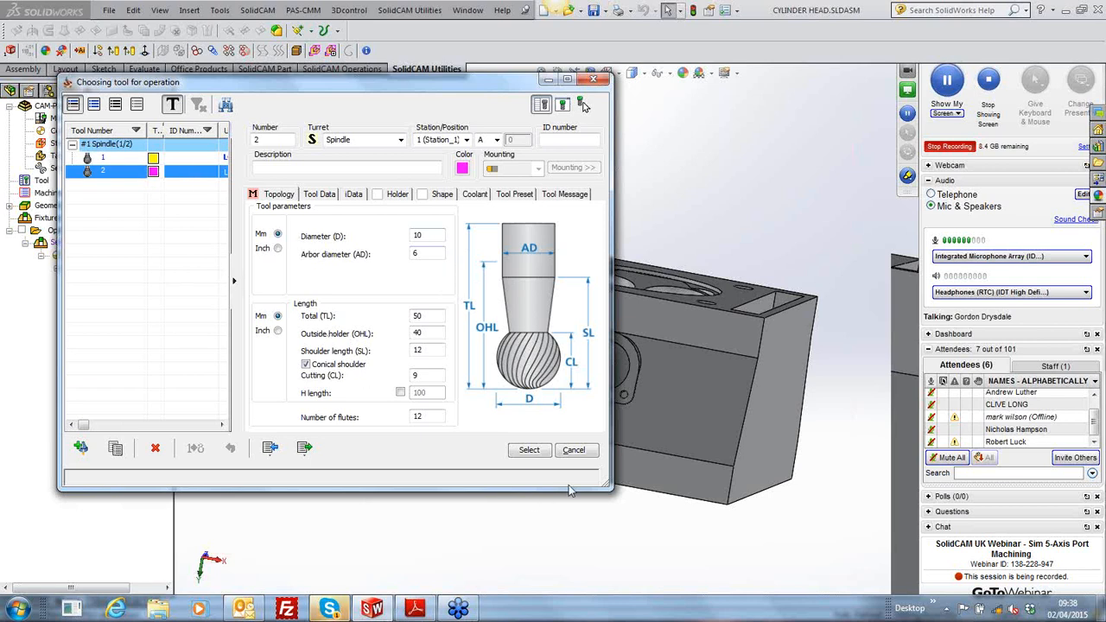
click(573, 450)
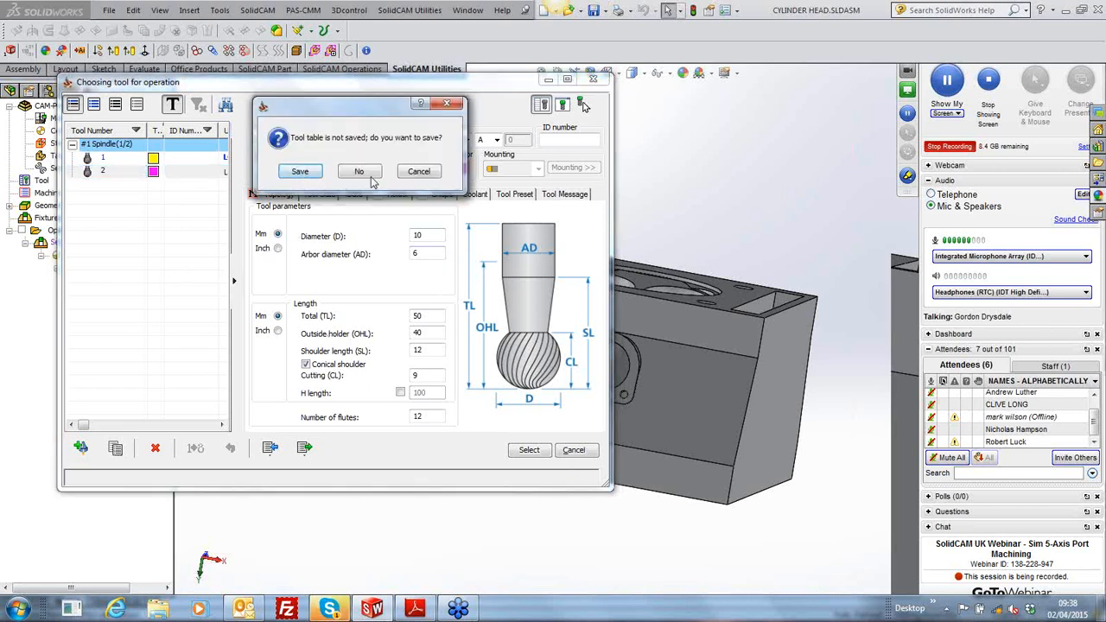
click(359, 172)
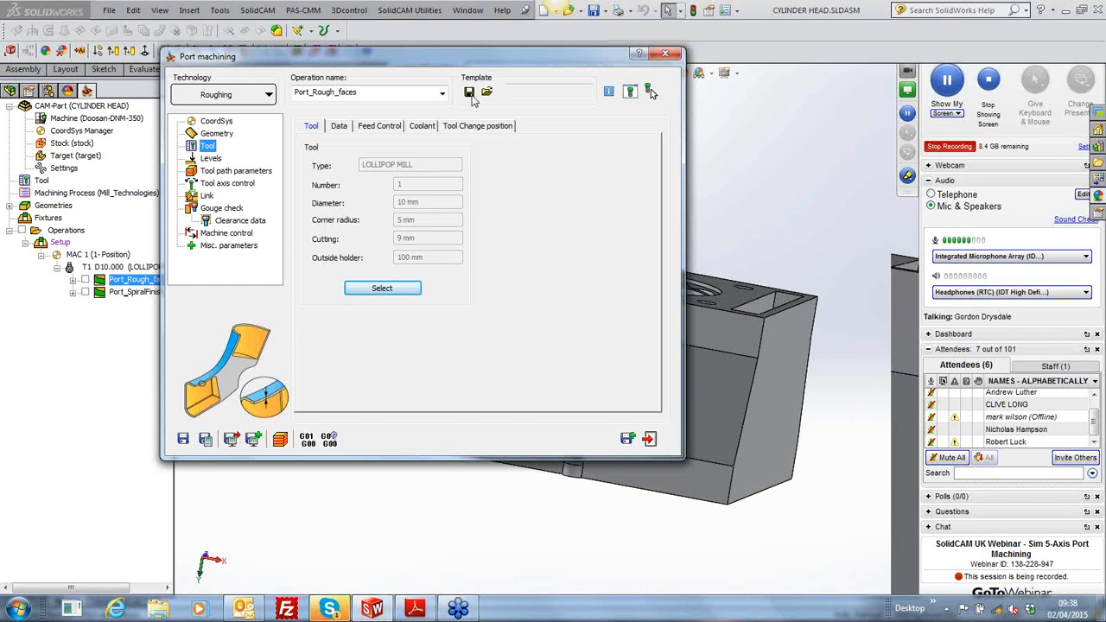
Review the cylindrical clearance area settings for Port_Rough_faces and compare the Parallel to X direction with the cylinder head
mouse_move(466, 62)
mouse_down()
mouse_move(478, 58)
mouse_move(465, 57)
mouse_up()
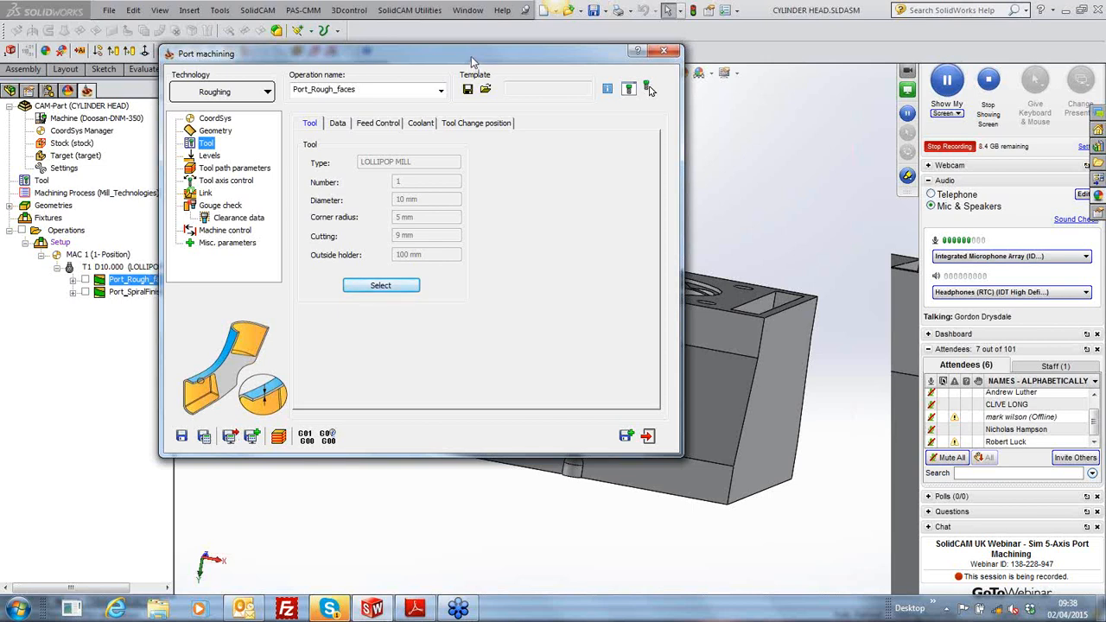
drag(467, 57, 417, 52)
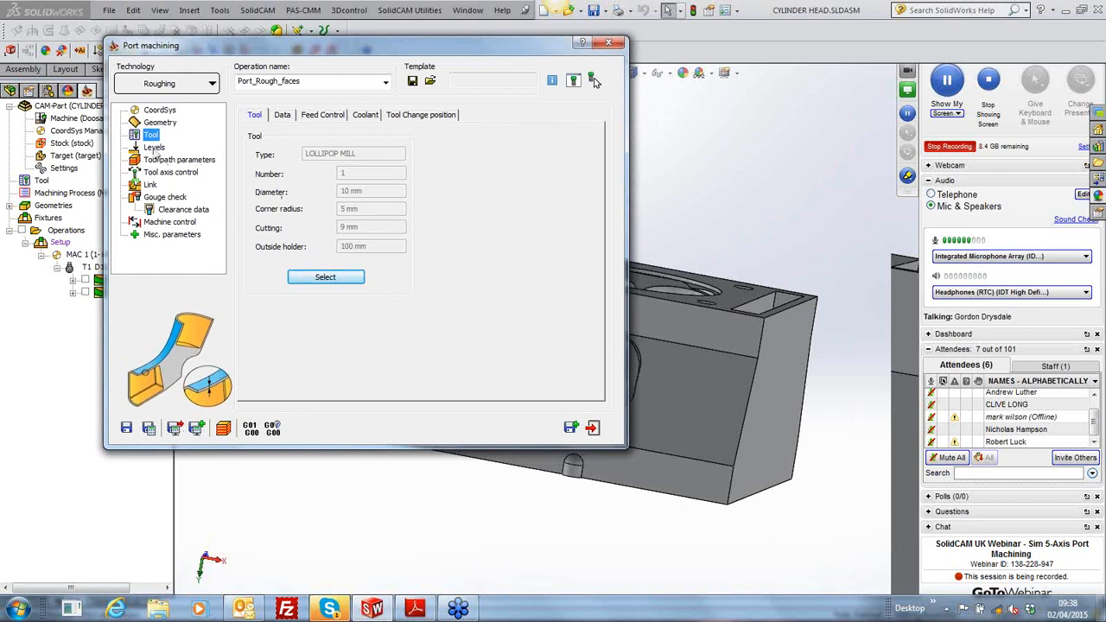
click(155, 147)
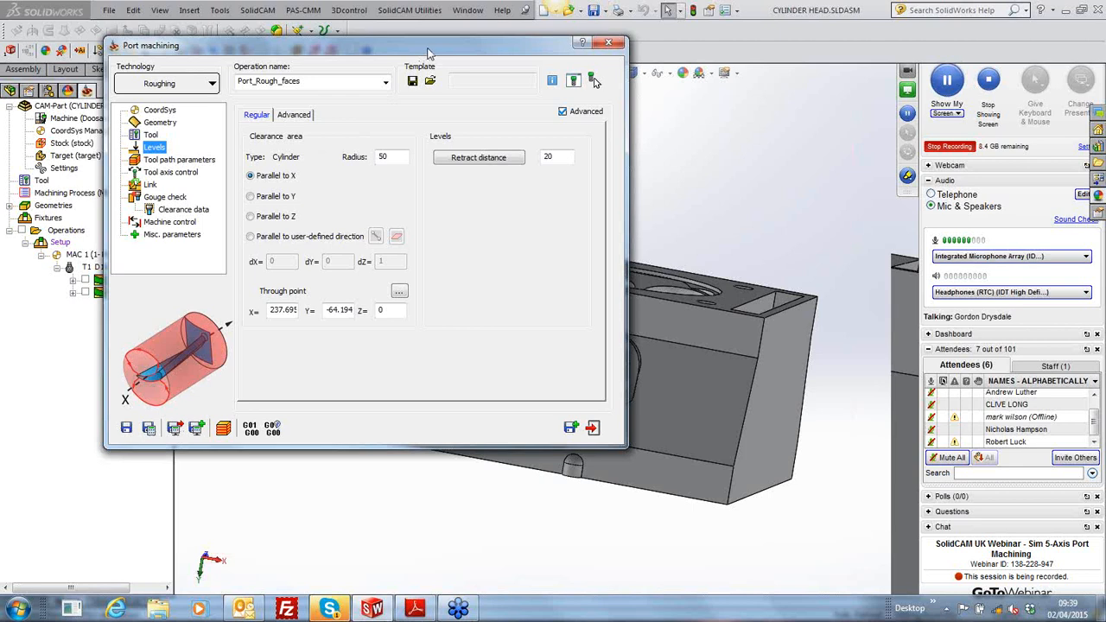
drag(429, 50, 342, 40)
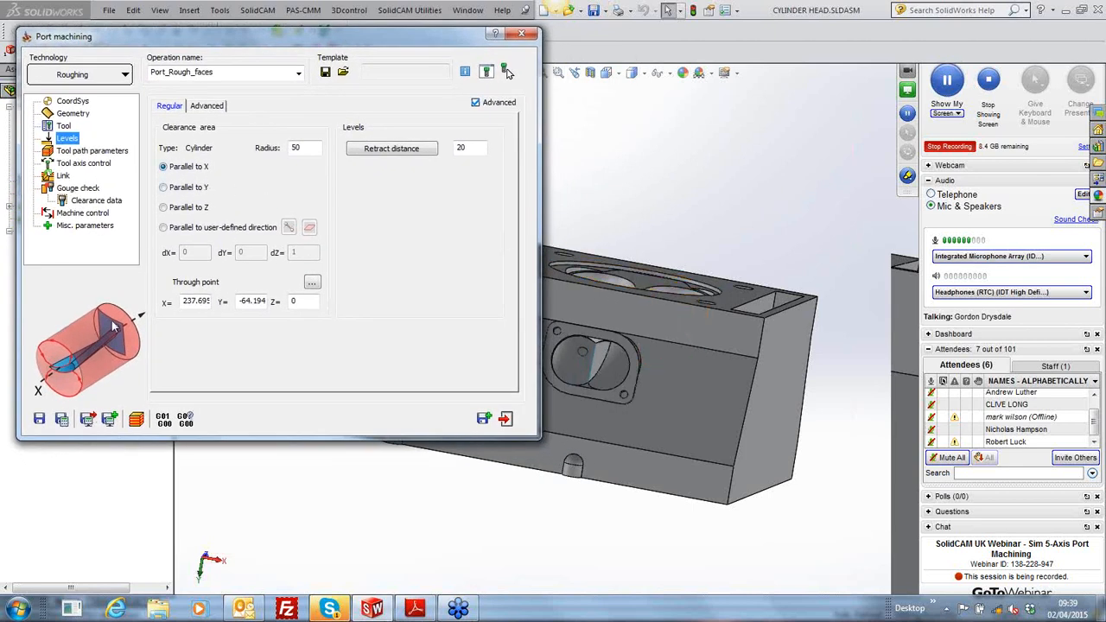
double_click(409, 35)
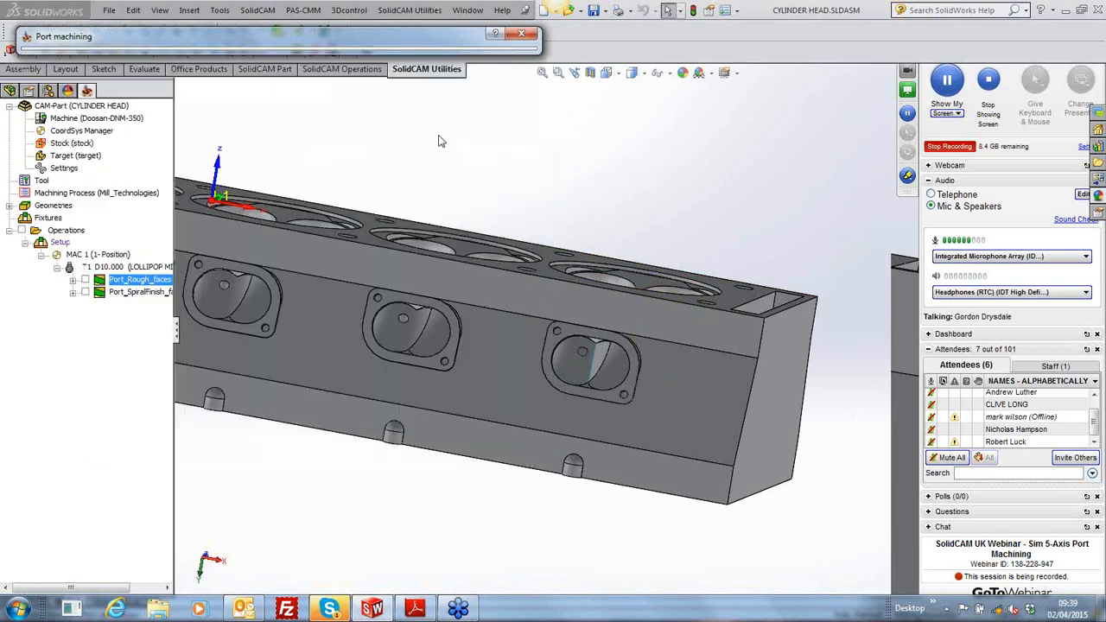
middle_drag(486, 197, 407, 239)
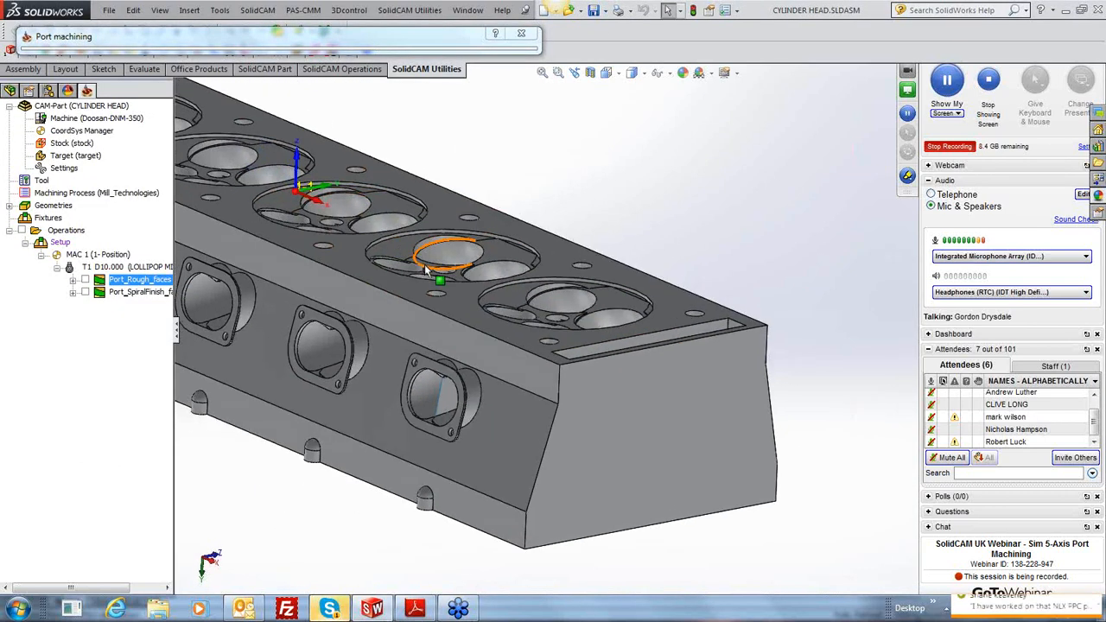
double_click(386, 40)
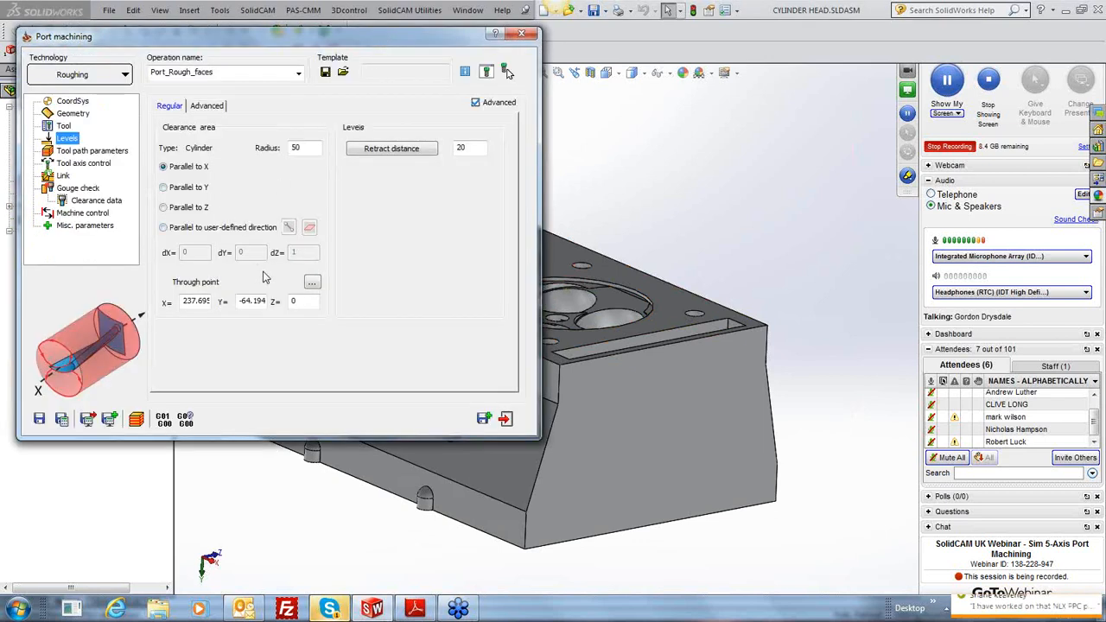
Check the clearance cylinder's radius and through point settings against the cylinder head
click(308, 146)
click(551, 277)
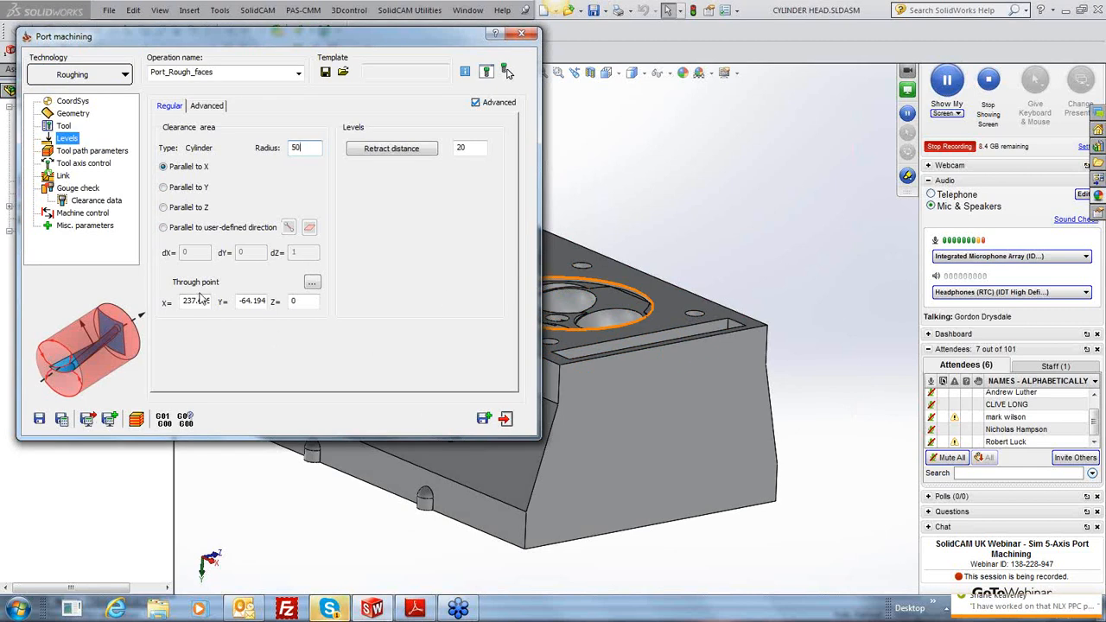
click(312, 282)
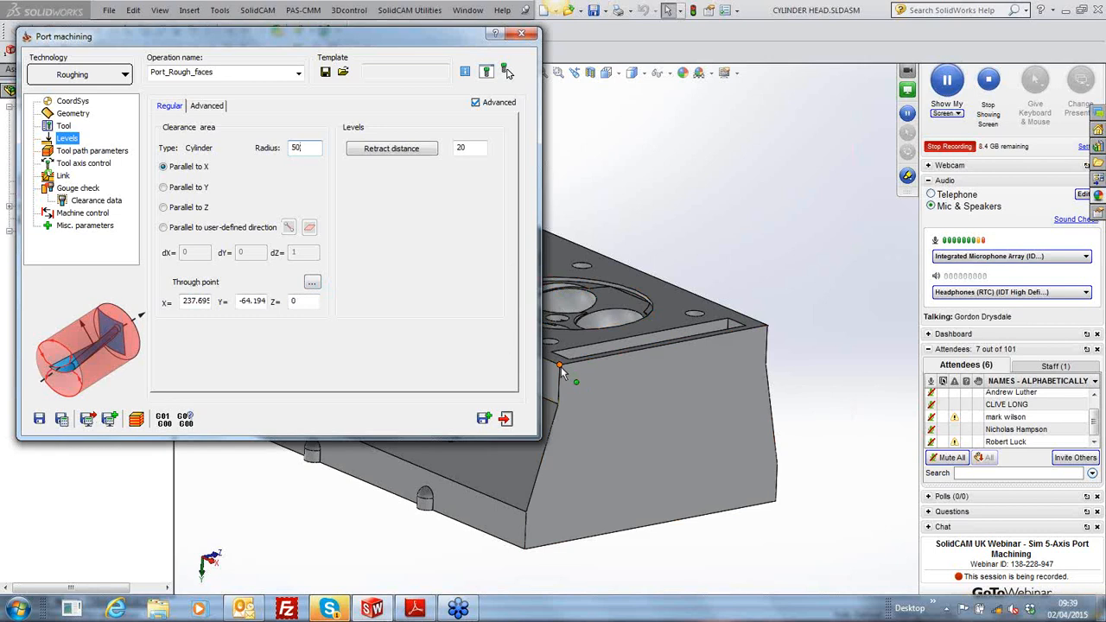
Examine the head's end face and end port in relation to the clearance cylinder's axis, and return to the clearance settings
double_click(429, 40)
mouse_move(683, 357)
middle_down()
mouse_move(624, 345)
mouse_move(677, 346)
middle_up()
click(677, 345)
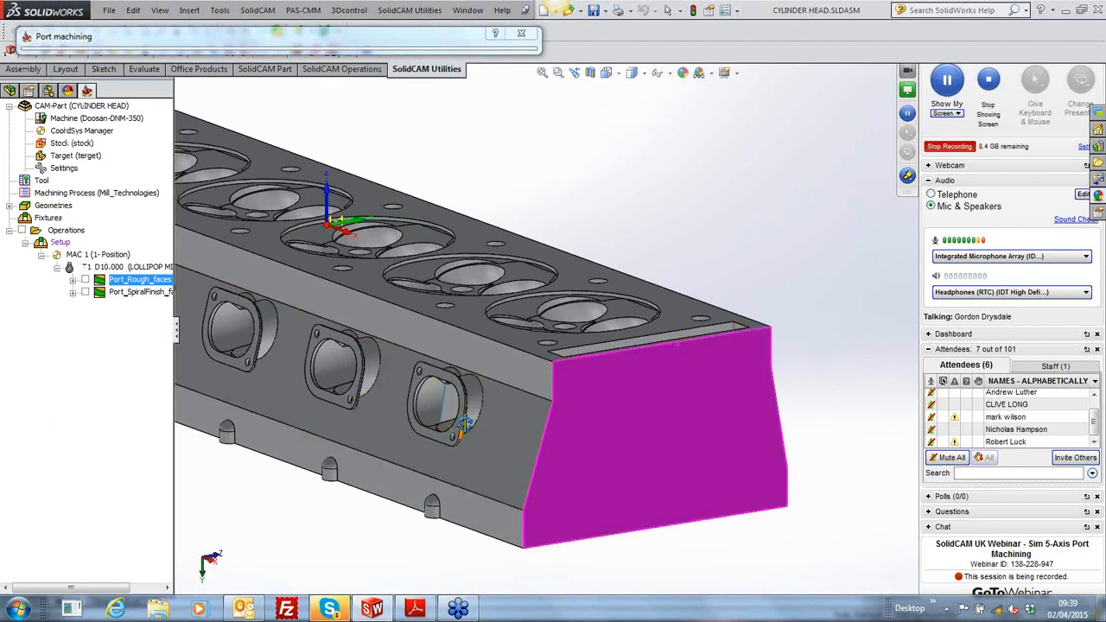
key(Escape)
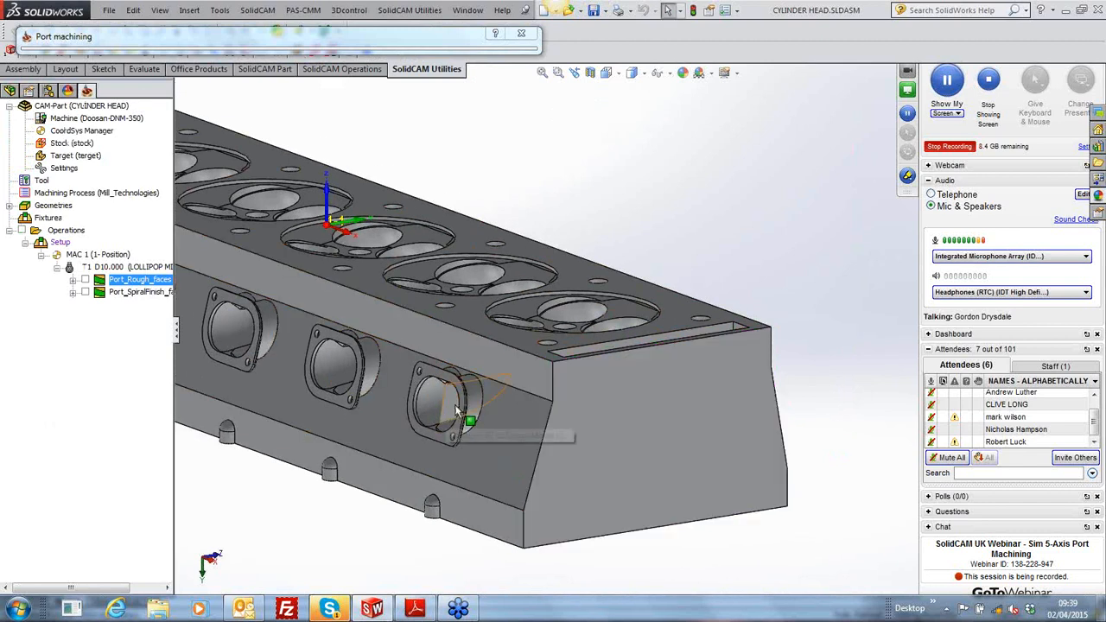
click(449, 412)
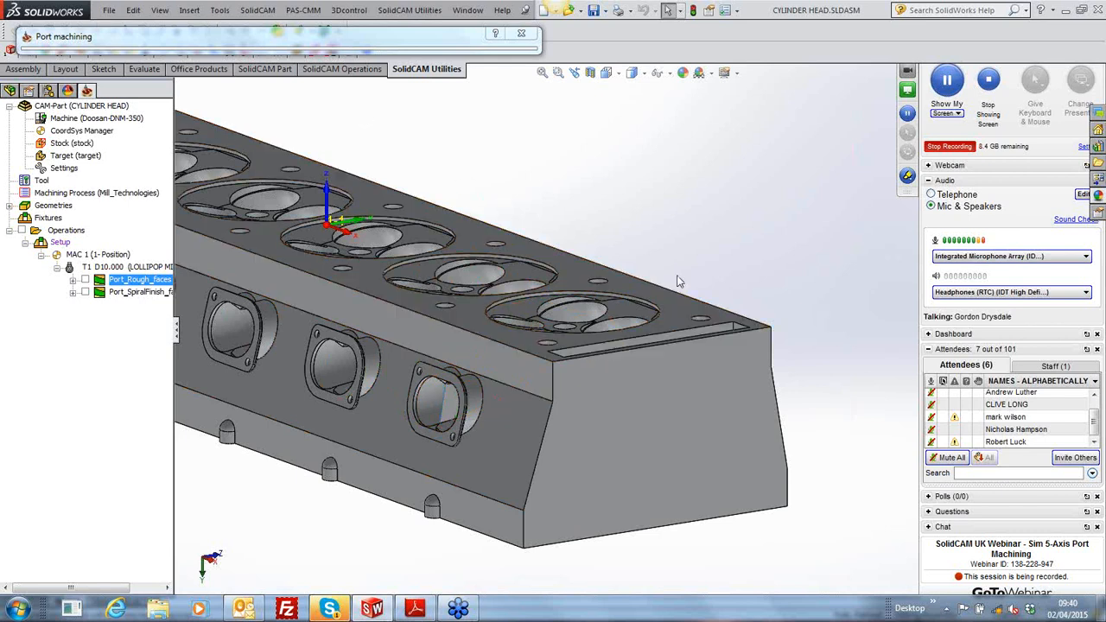
middle_drag(713, 261, 665, 236)
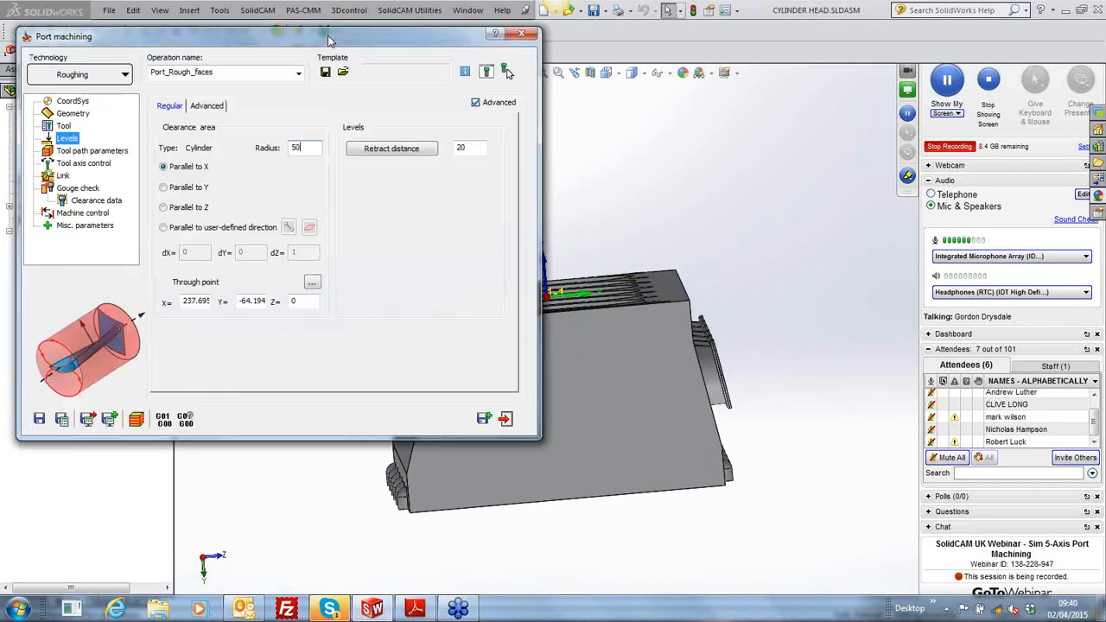
drag(328, 18, 507, 33)
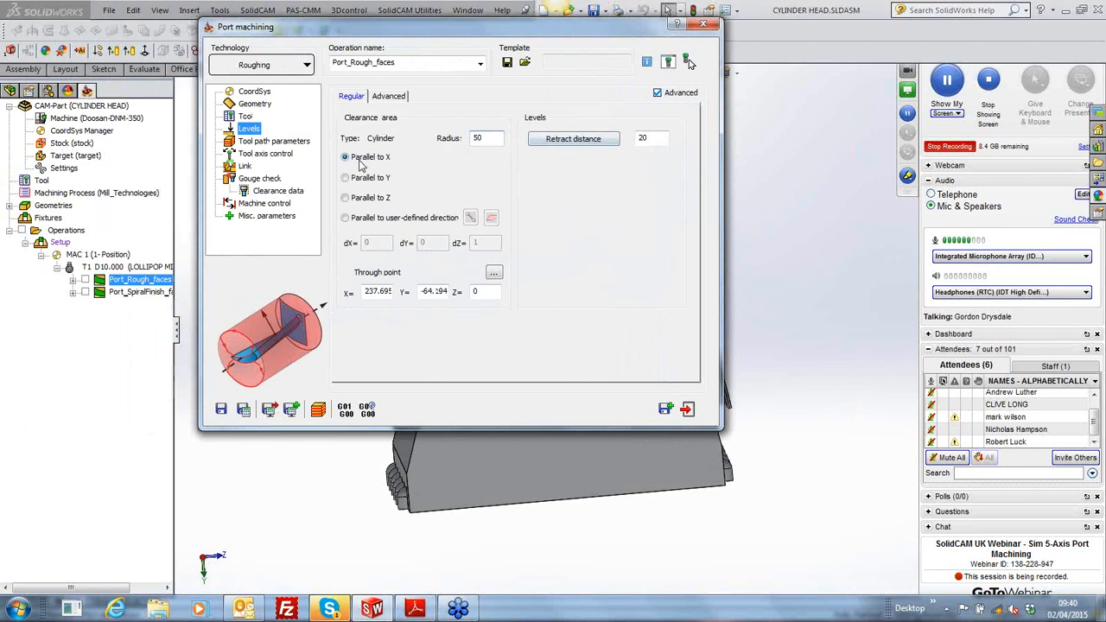
Review the roughing tool path's surface quality settings, including the maximum step over, scallop and step down
click(263, 142)
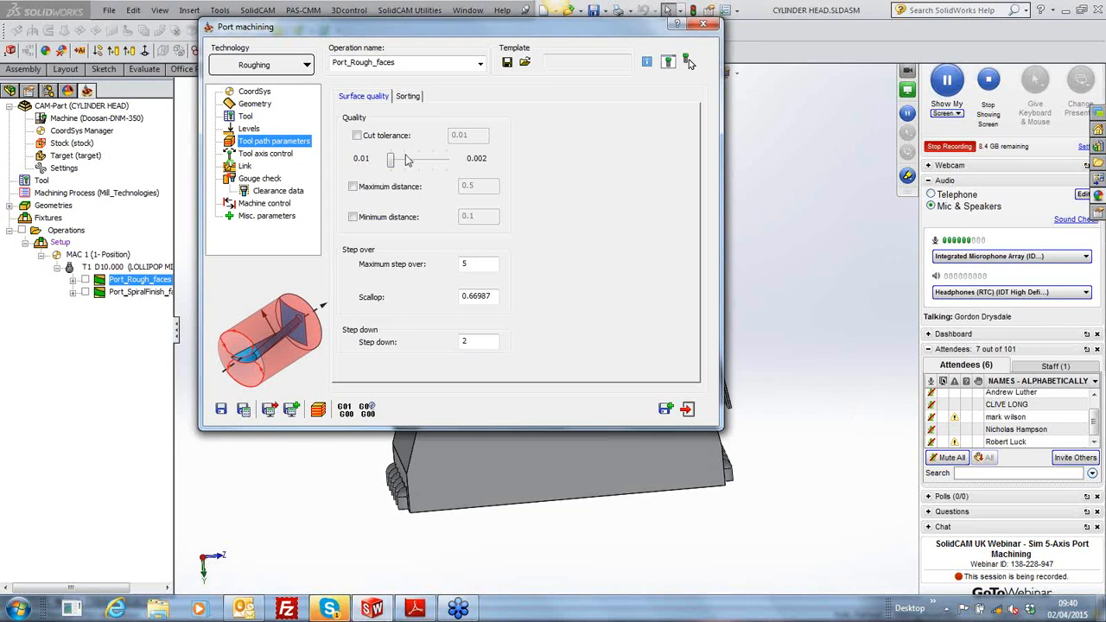
click(466, 262)
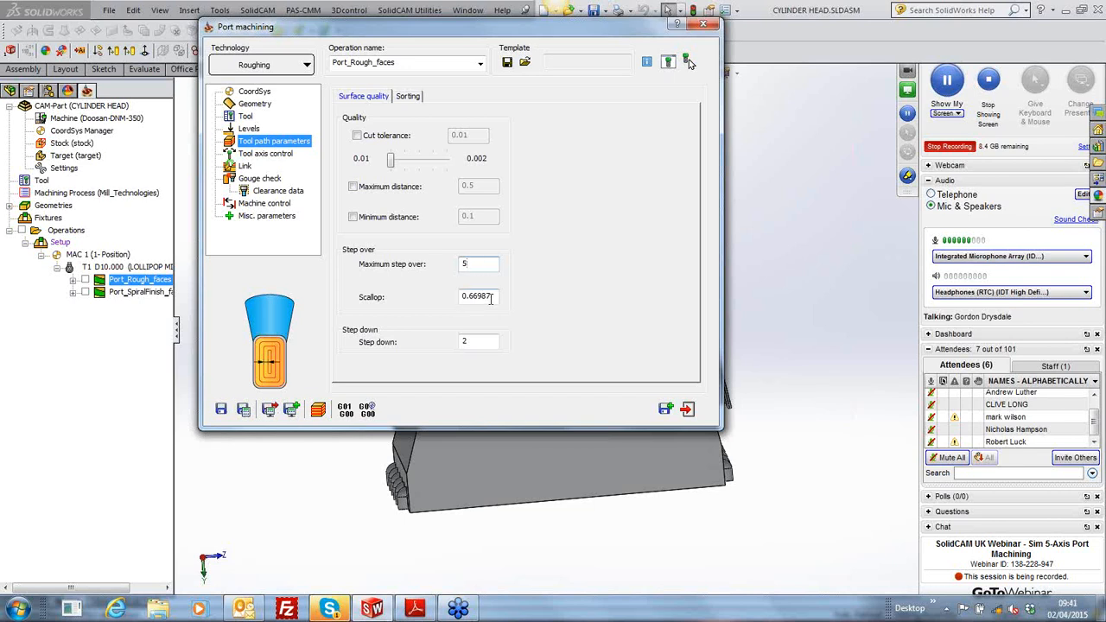
click(489, 297)
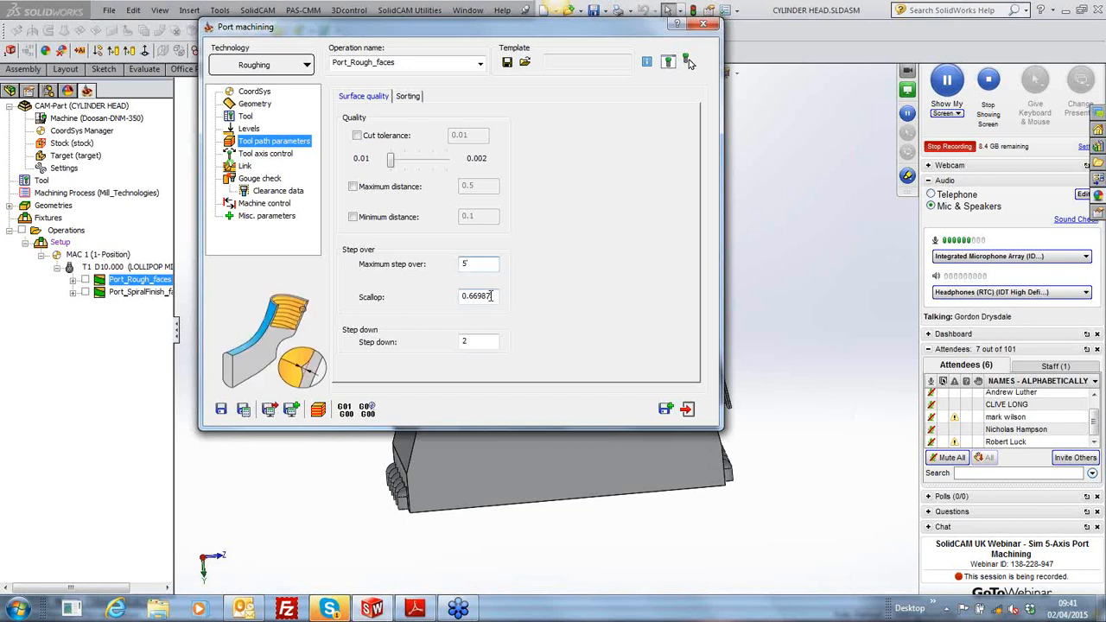
click(478, 341)
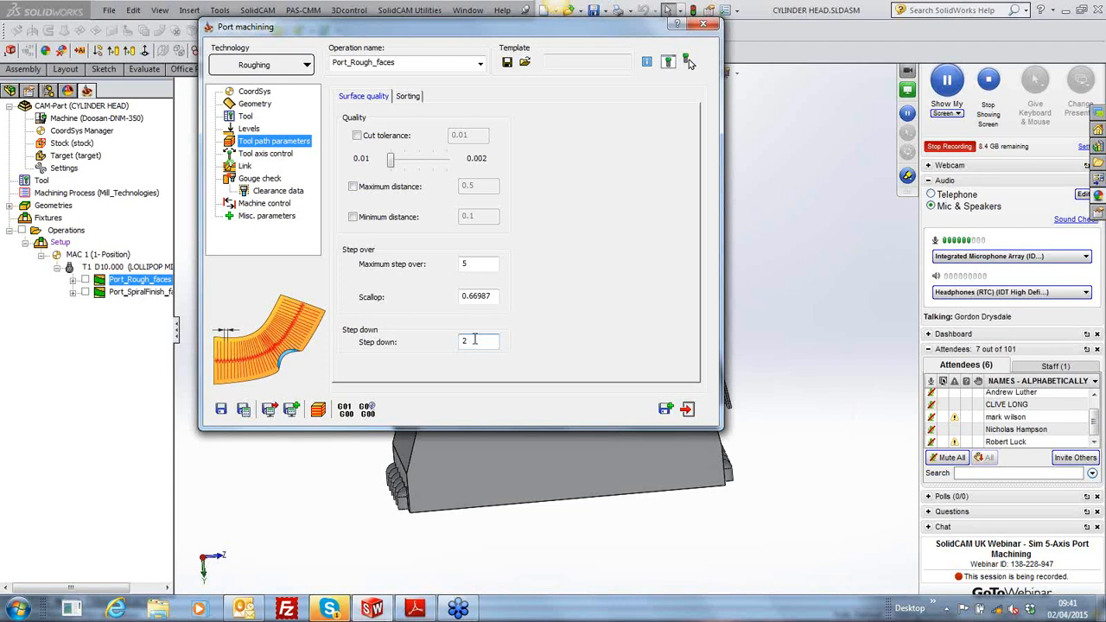
Review the roughing operation's tool axis control, link and gouge check settings
click(278, 155)
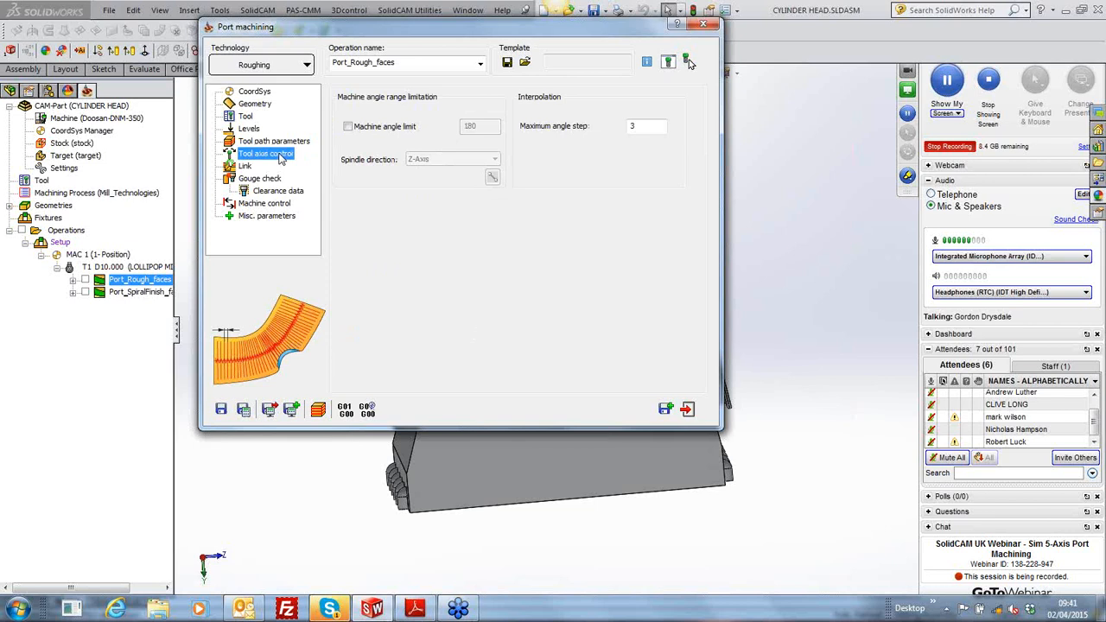
click(246, 166)
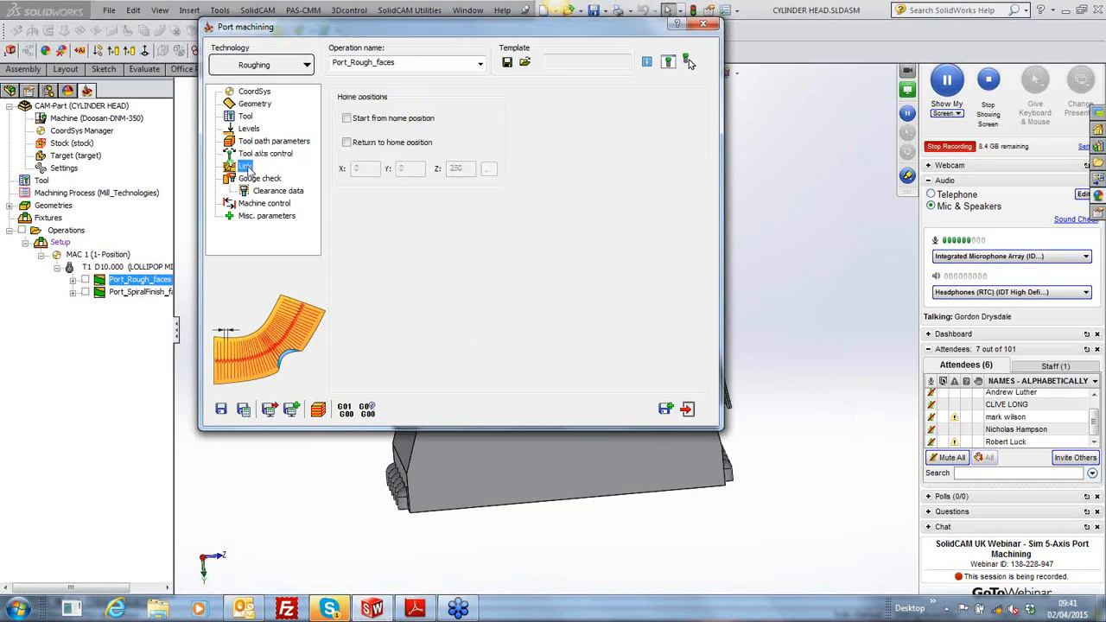
click(259, 178)
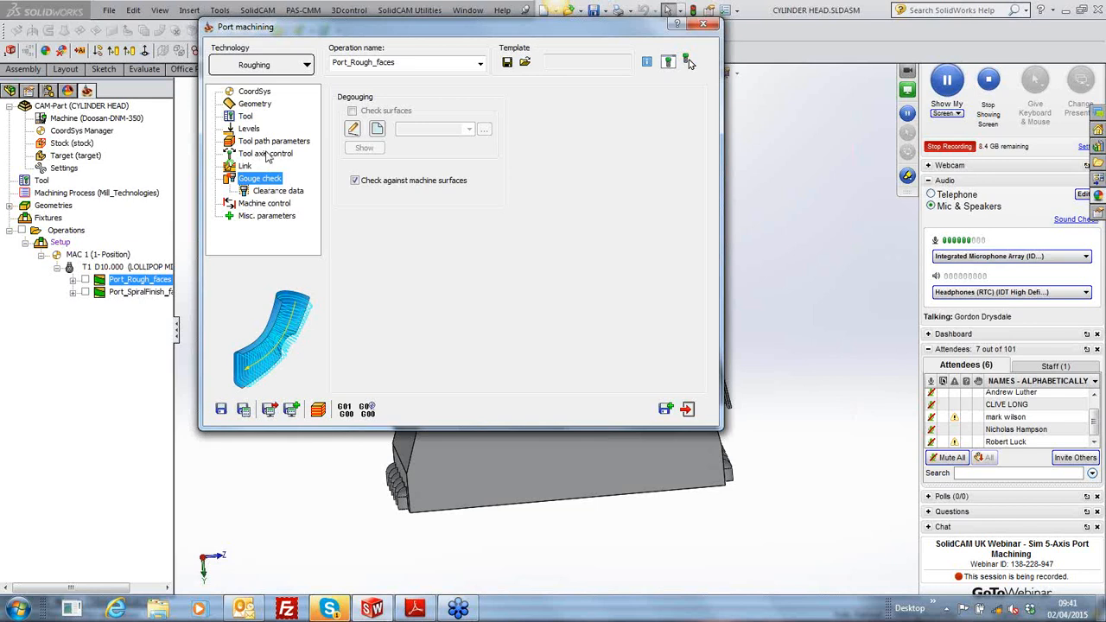
click(265, 155)
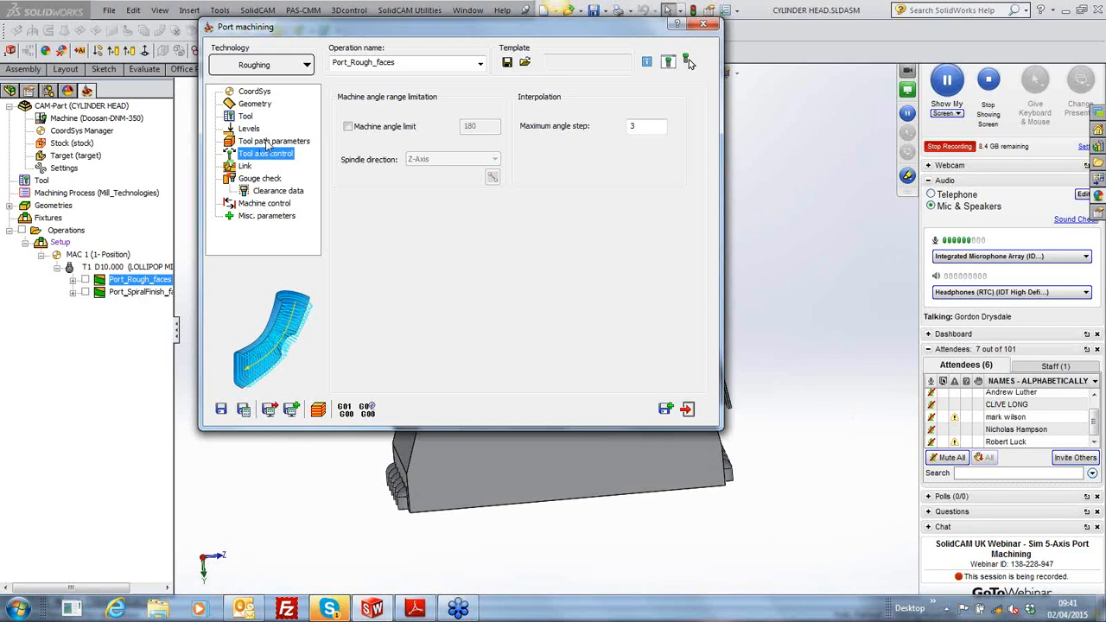
Recheck the maximum step over in the tool path parameters and show the sorting options for output type and machining extent
click(270, 141)
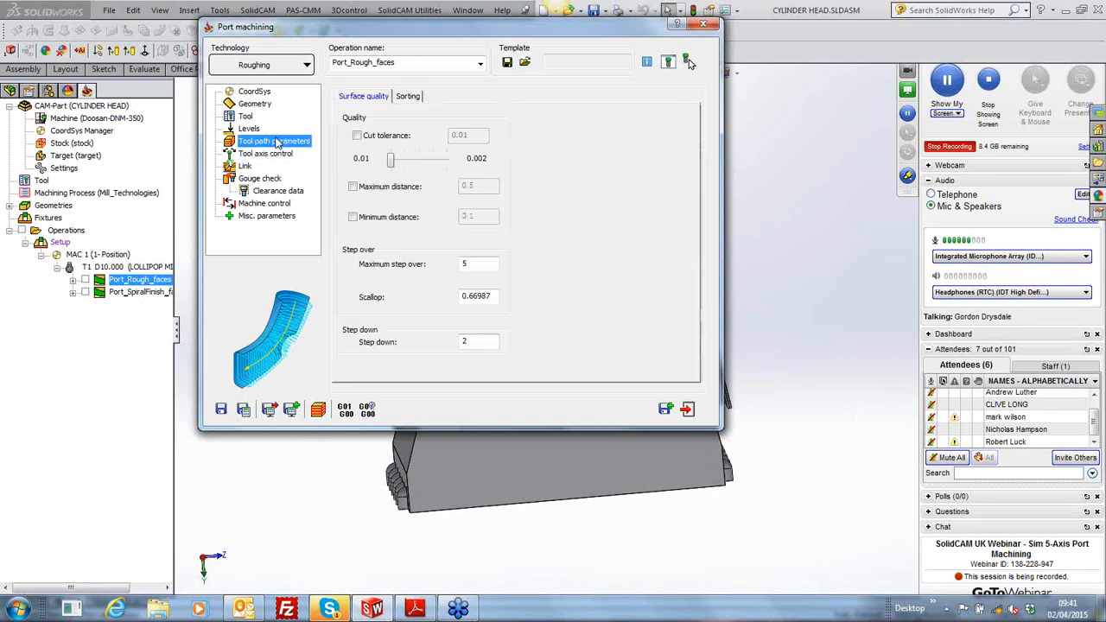
click(471, 264)
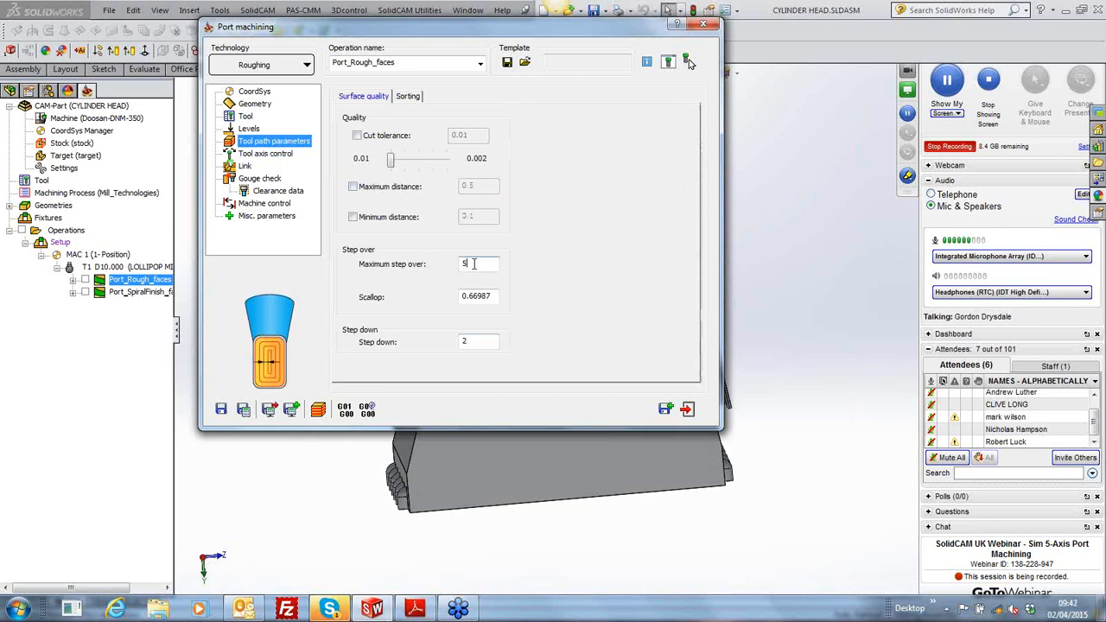
click(412, 96)
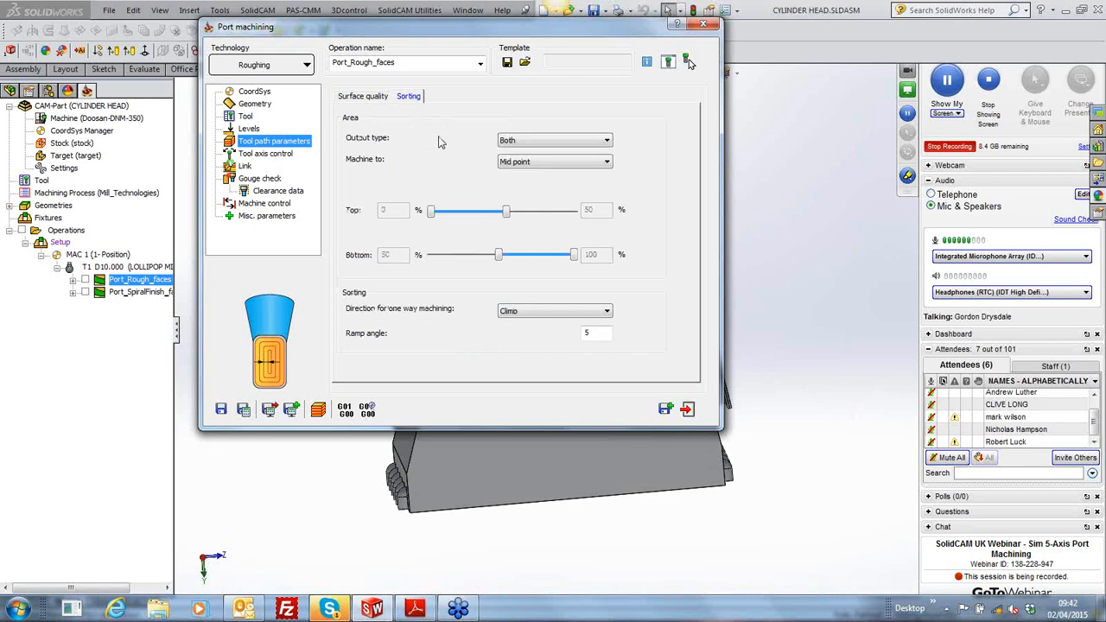
Review the sorting choices for the roughing output type and for how far to machine
drag(480, 32, 301, 37)
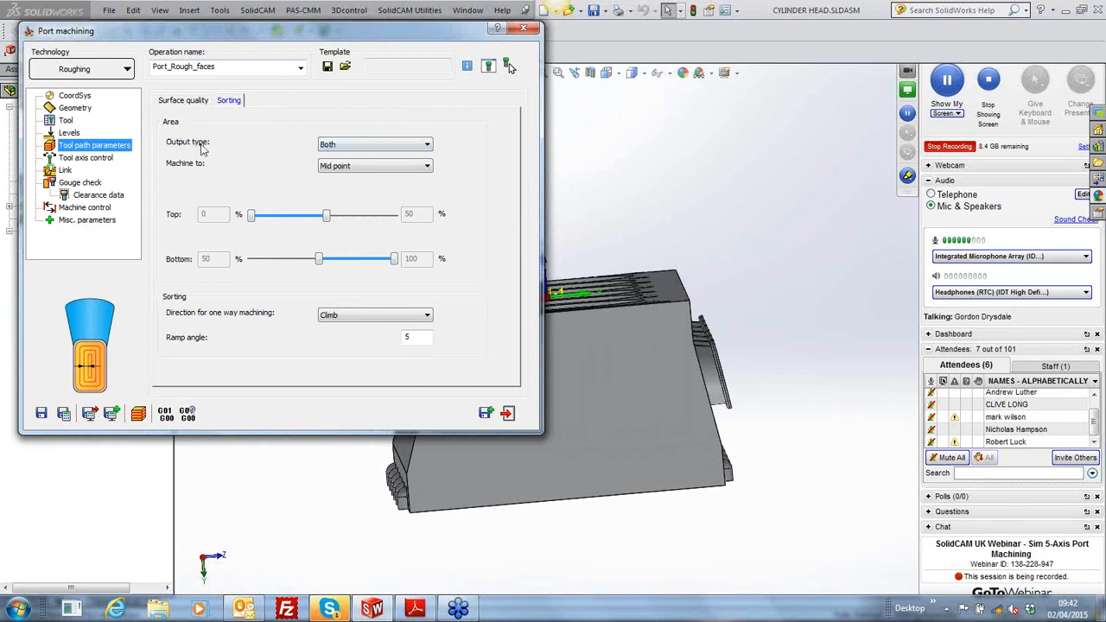
click(428, 147)
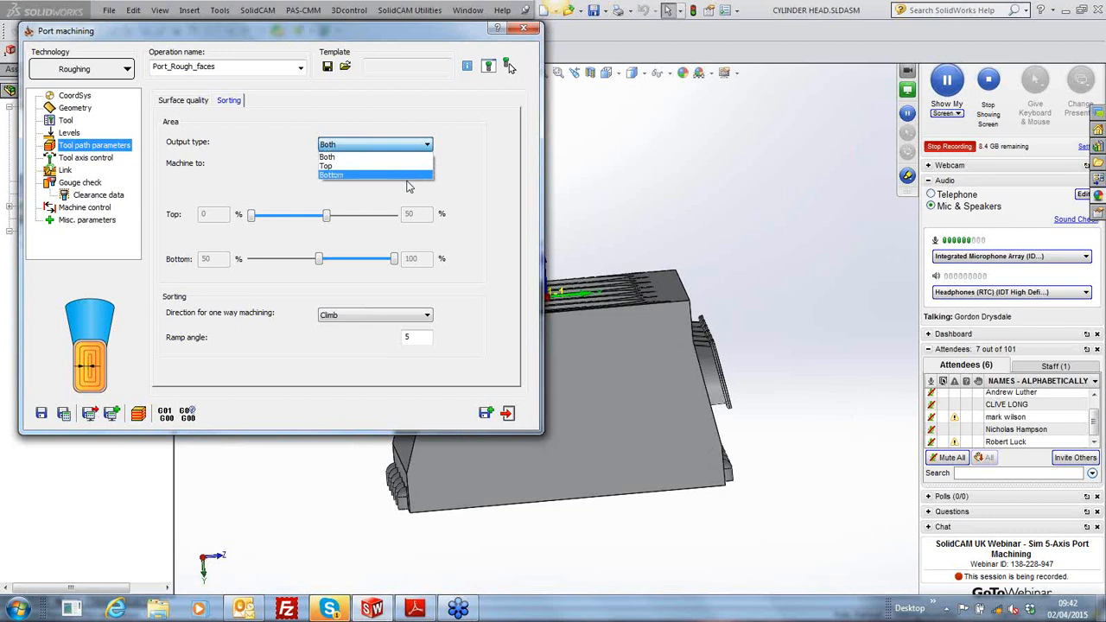
click(484, 155)
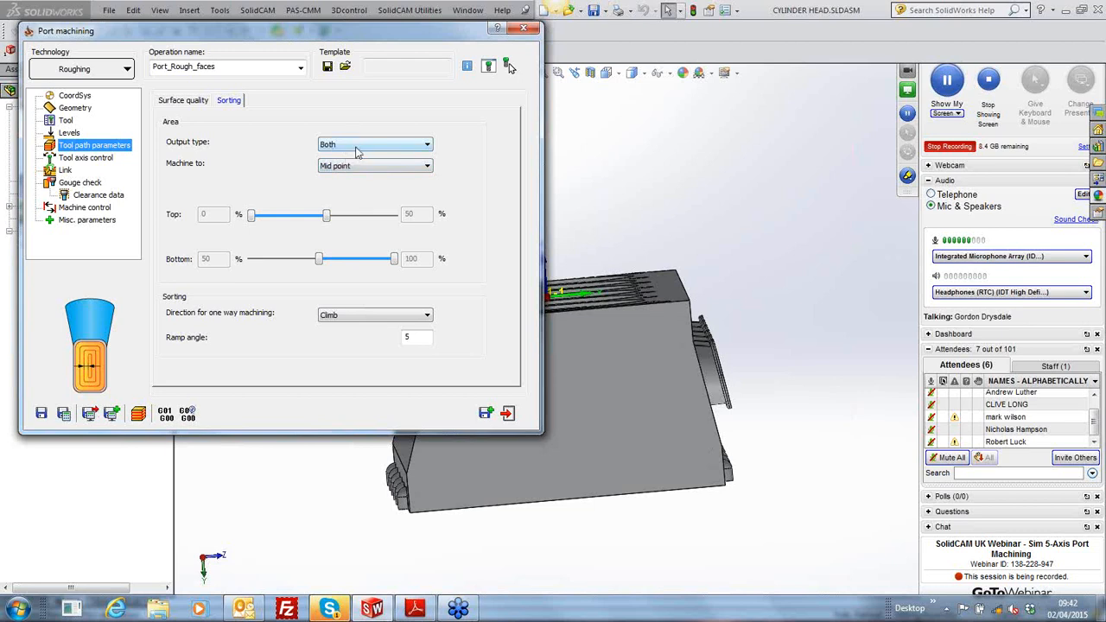
click(428, 171)
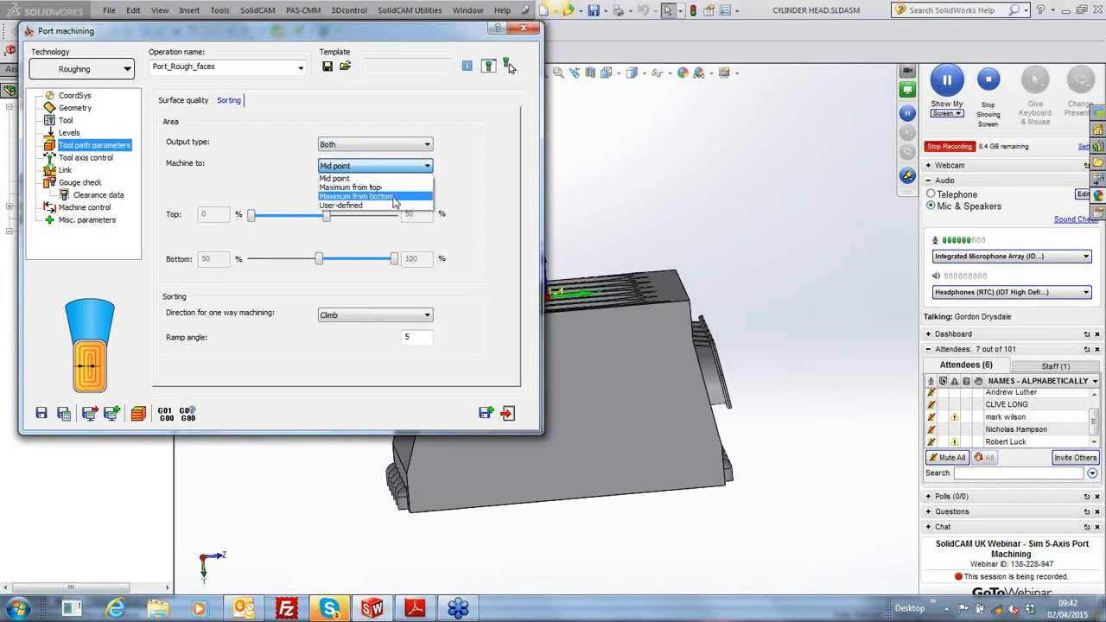
click(489, 177)
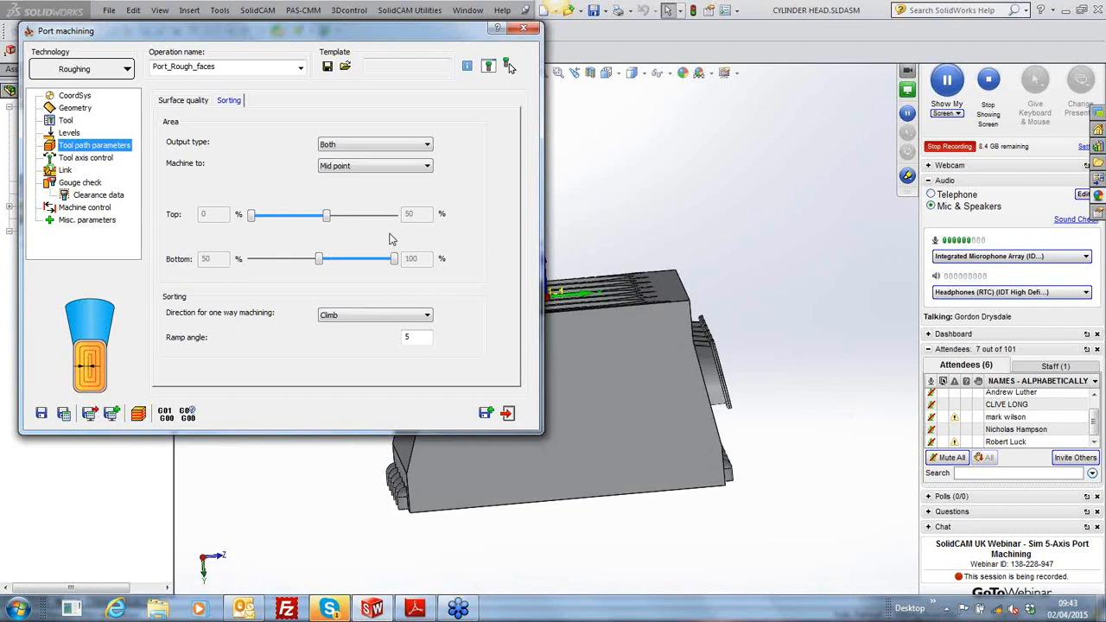
Try the Maximum from top and User-defined machining extents, and return the extent to Mid point
click(428, 166)
click(393, 183)
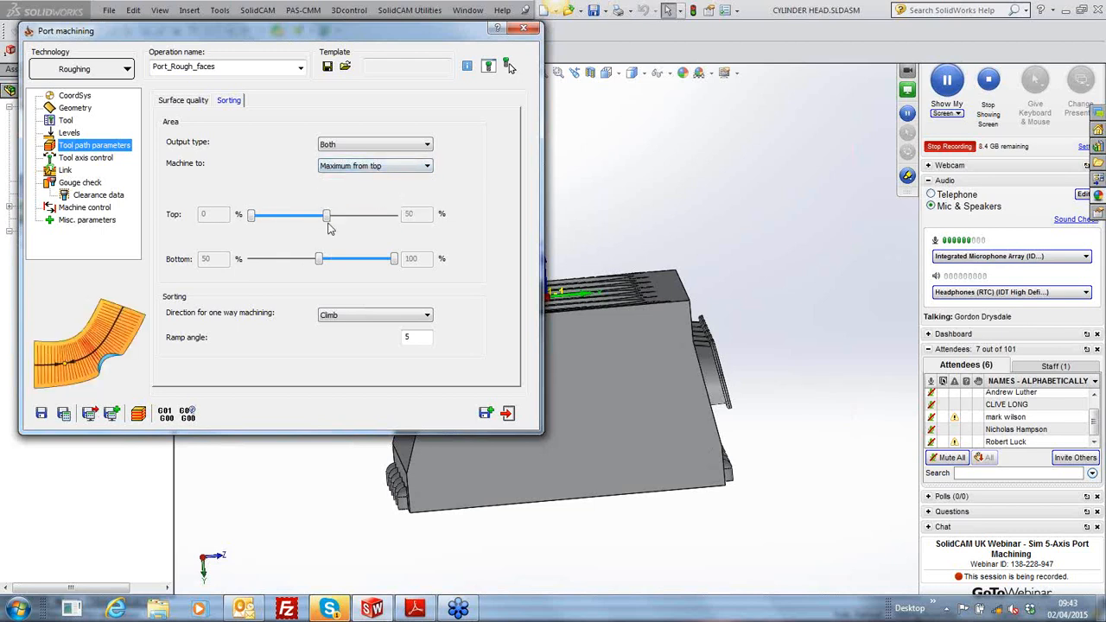
click(423, 169)
click(377, 207)
mouse_move(328, 223)
mouse_down()
mouse_move(340, 222)
mouse_move(328, 219)
mouse_up()
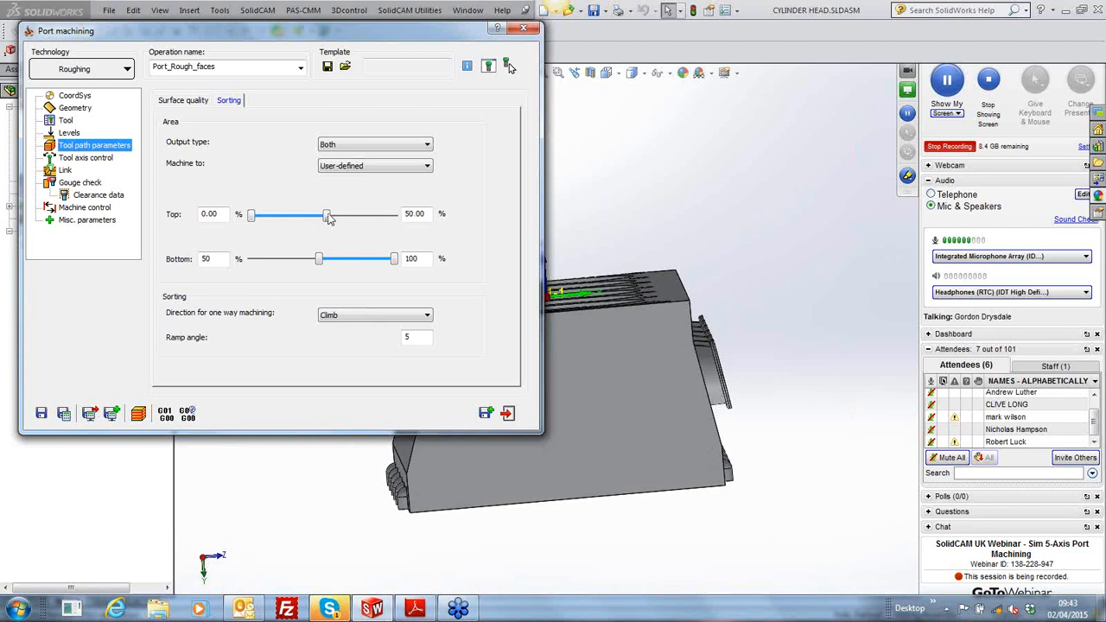
click(425, 168)
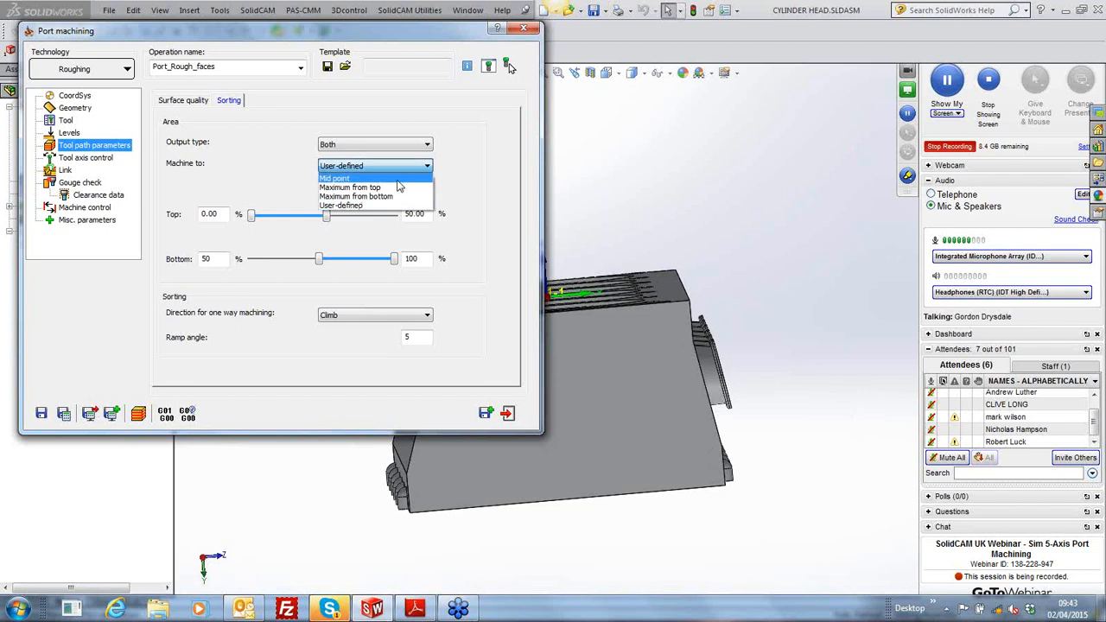
click(397, 179)
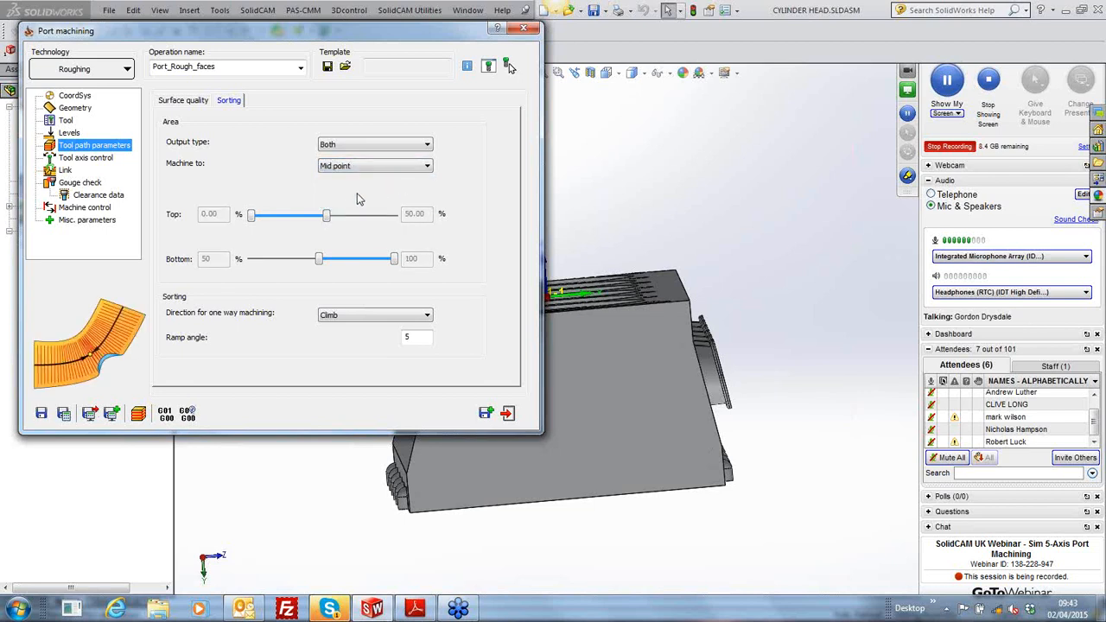
Recheck the machining extent choices, review the one-way machining direction options, and close the operation's settings
click(426, 166)
click(464, 180)
click(426, 166)
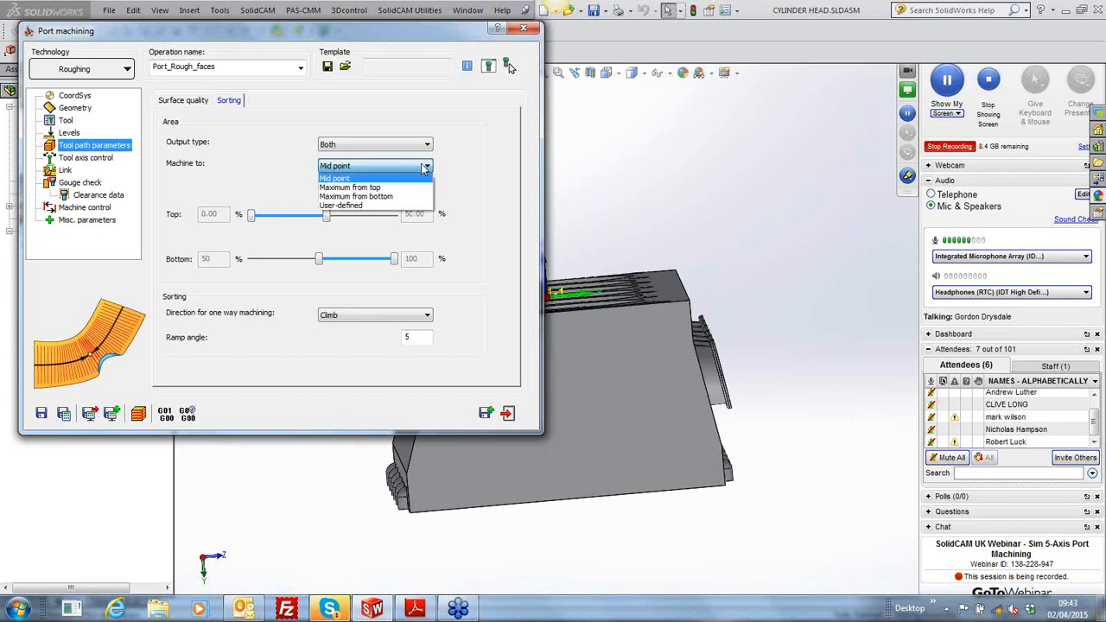
click(465, 198)
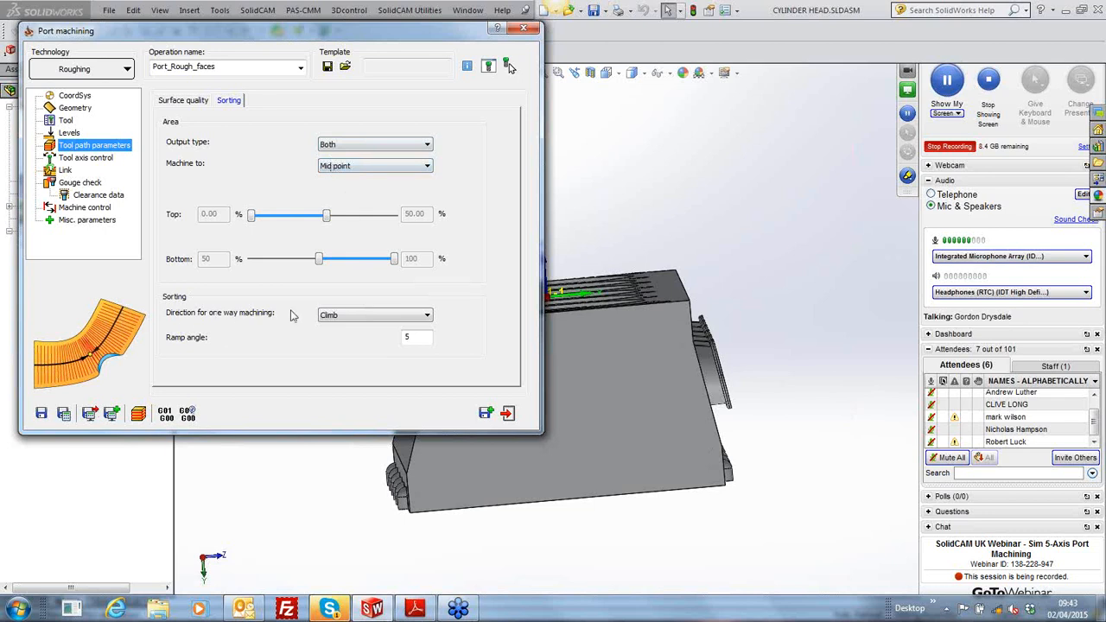
click(426, 315)
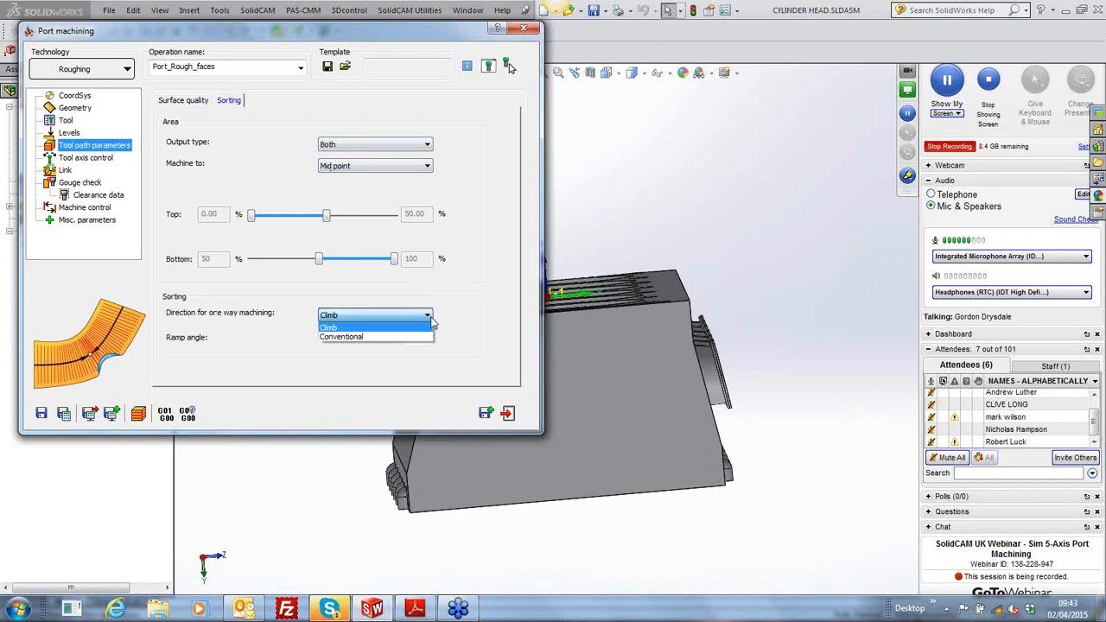
click(444, 316)
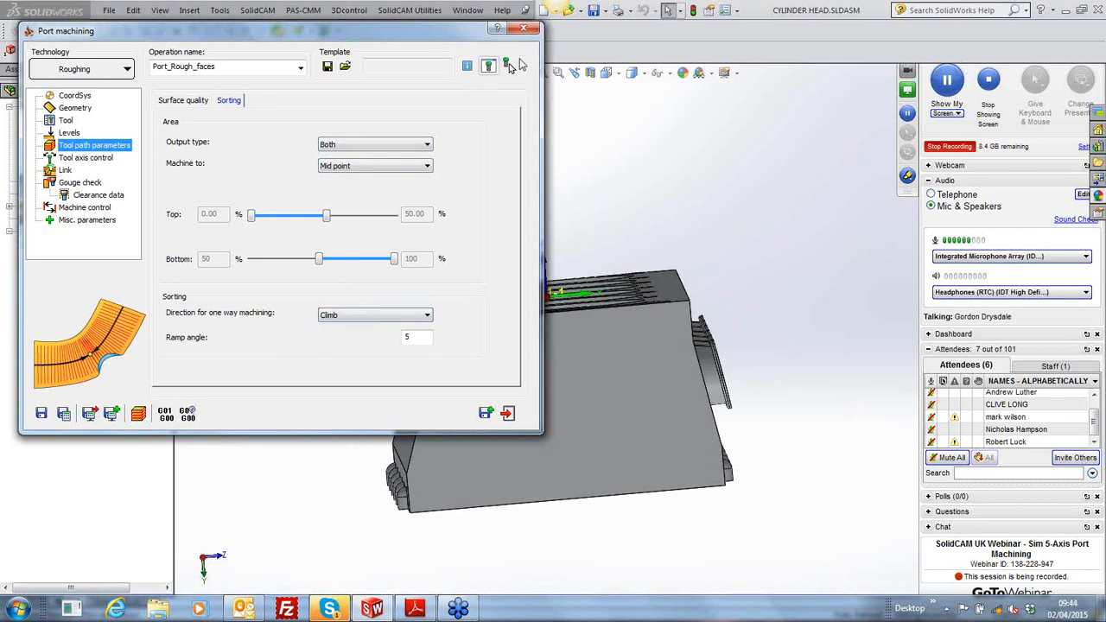
click(523, 30)
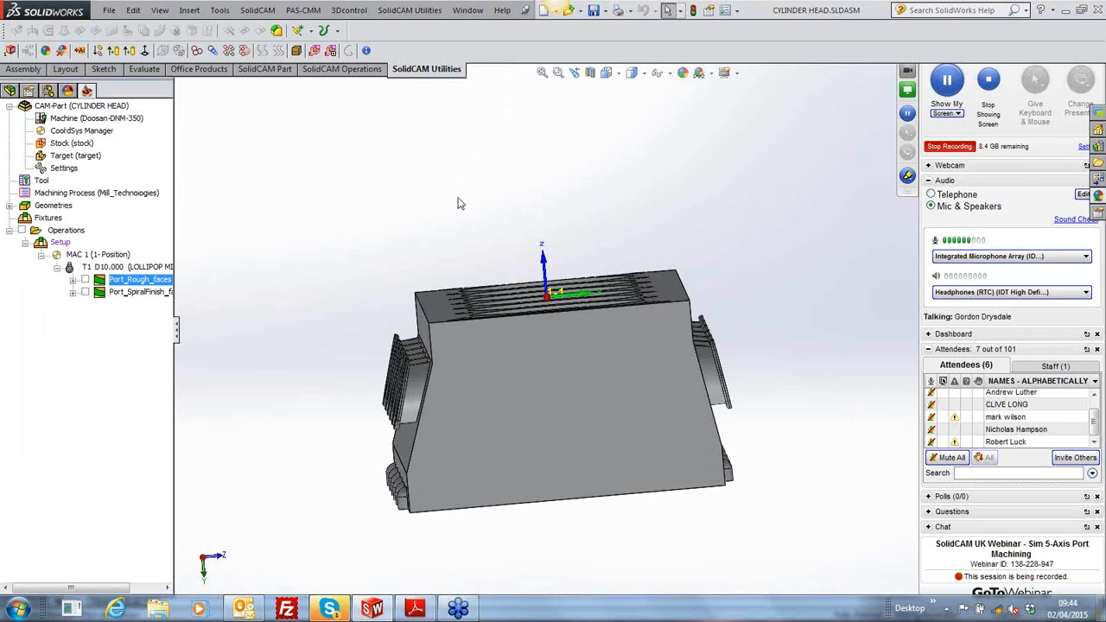
Display the Port_Rough_faces tool path on the cylinder head, examine its link move between the port's two openings, and hide it again
click(86, 282)
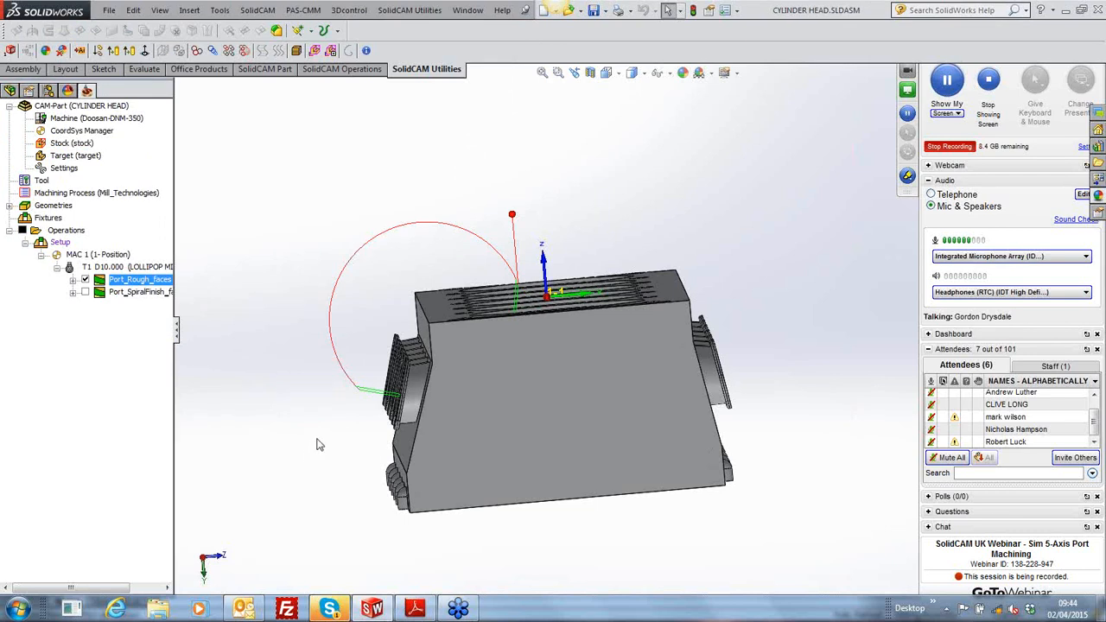
scroll(456, 437, down, 1)
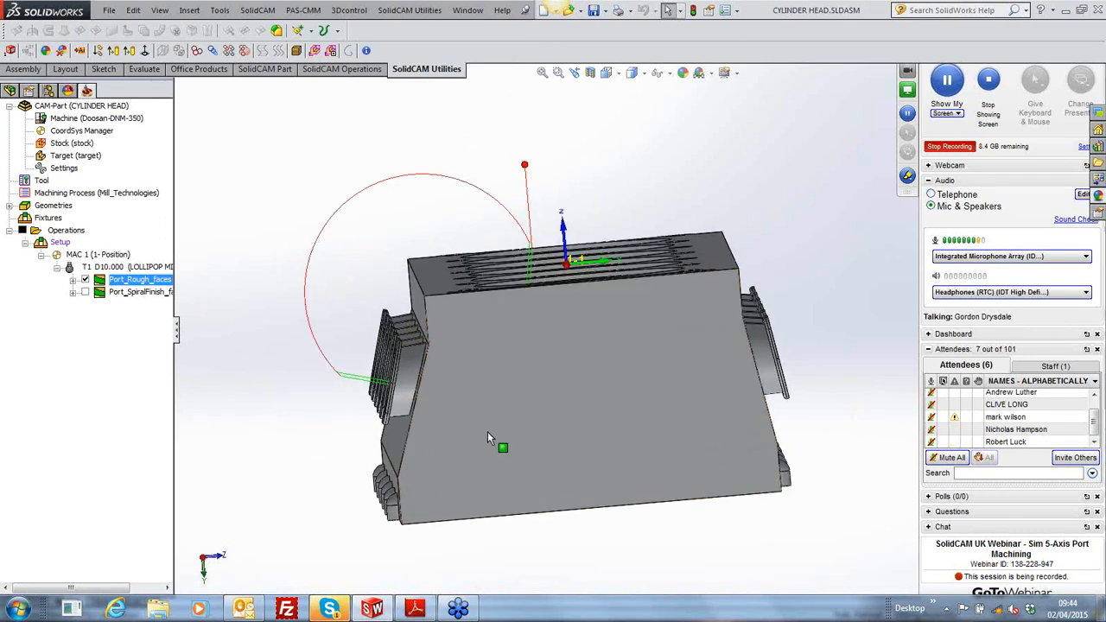
scroll(487, 432, down, 1)
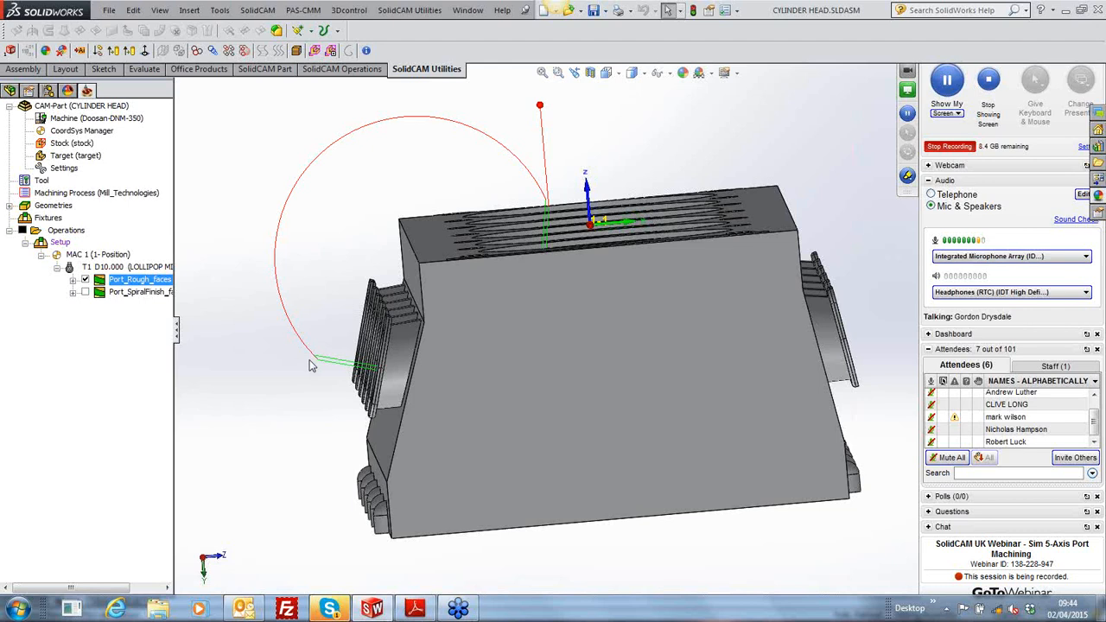
middle_drag(309, 360, 335, 371)
scroll(673, 393, up, 2)
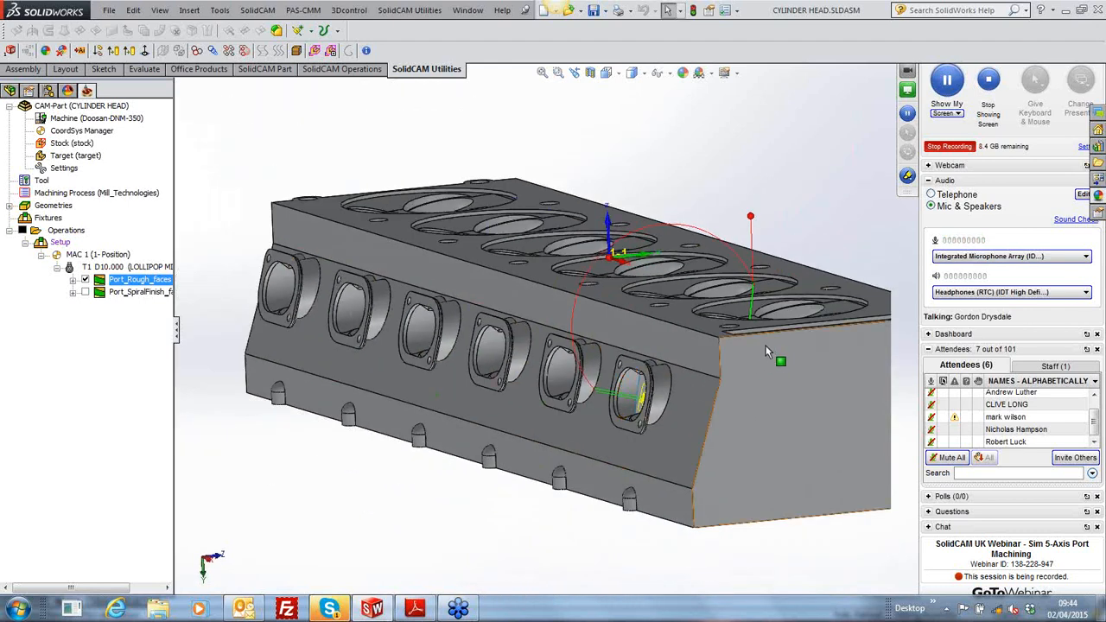
scroll(740, 371, up, 2)
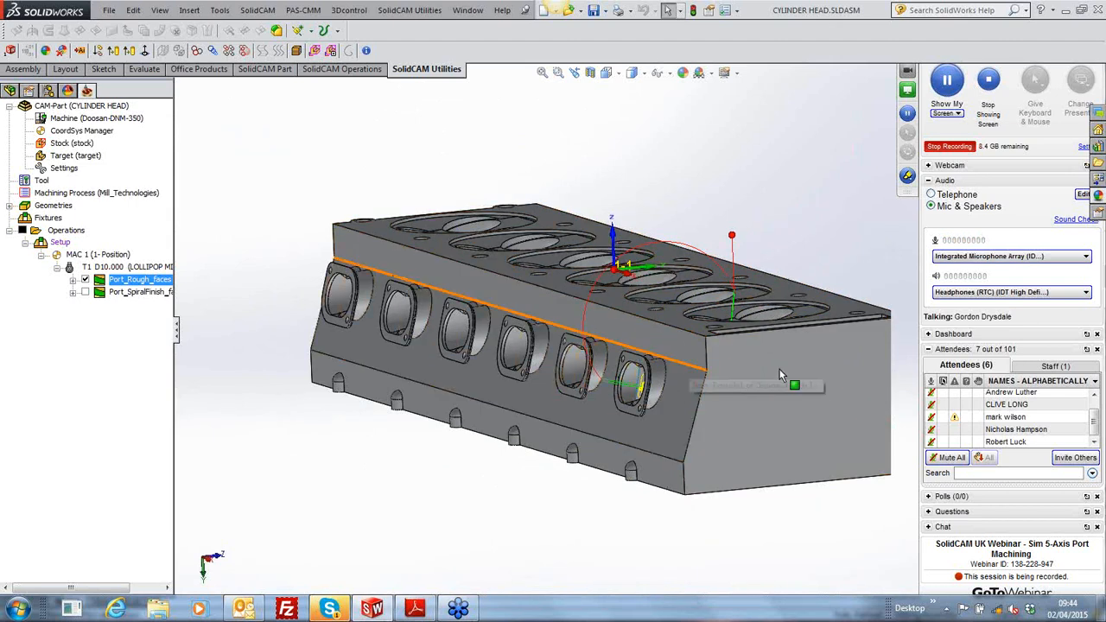
scroll(773, 368, down, 2)
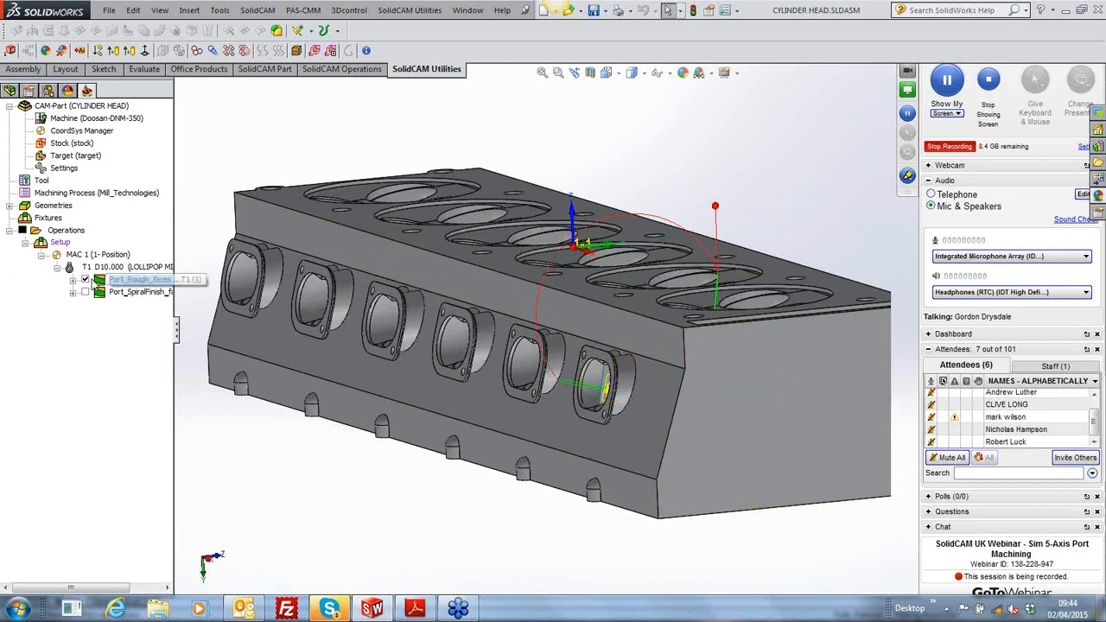
click(84, 280)
Start a Host CAD simulation of Port_Rough_faces and single-step the tool to its first position
right_click(145, 284)
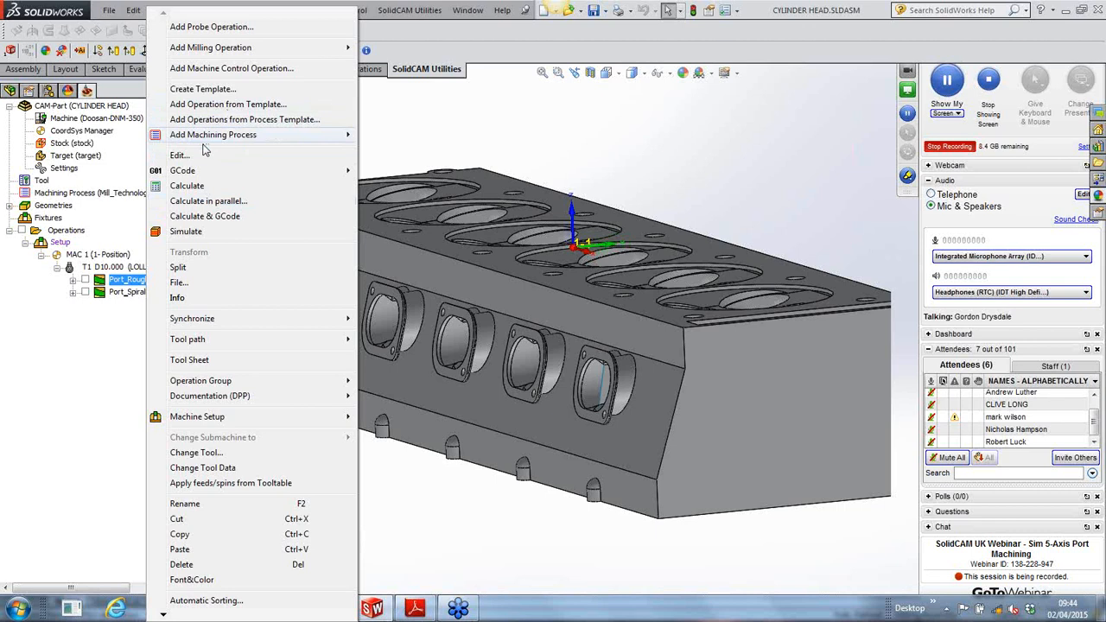
click(187, 231)
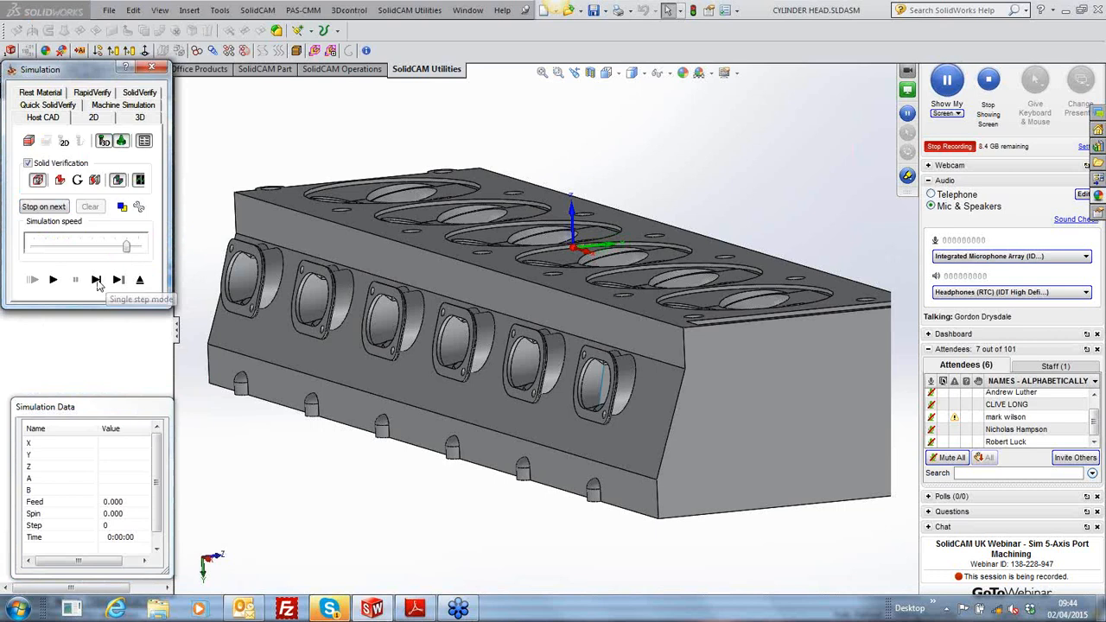
click(96, 282)
click(97, 282)
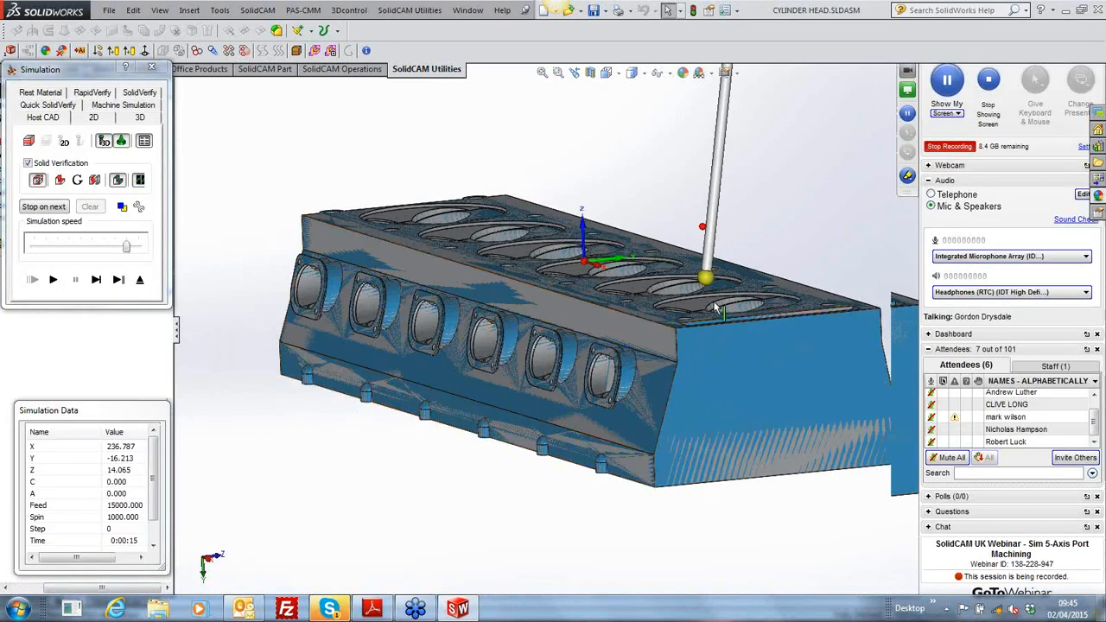
Run the roughing simulation with a close view of the end cylinder's port, and pause it with the tool deep inside
middle_drag(704, 312, 696, 386)
scroll(695, 386, down, 1)
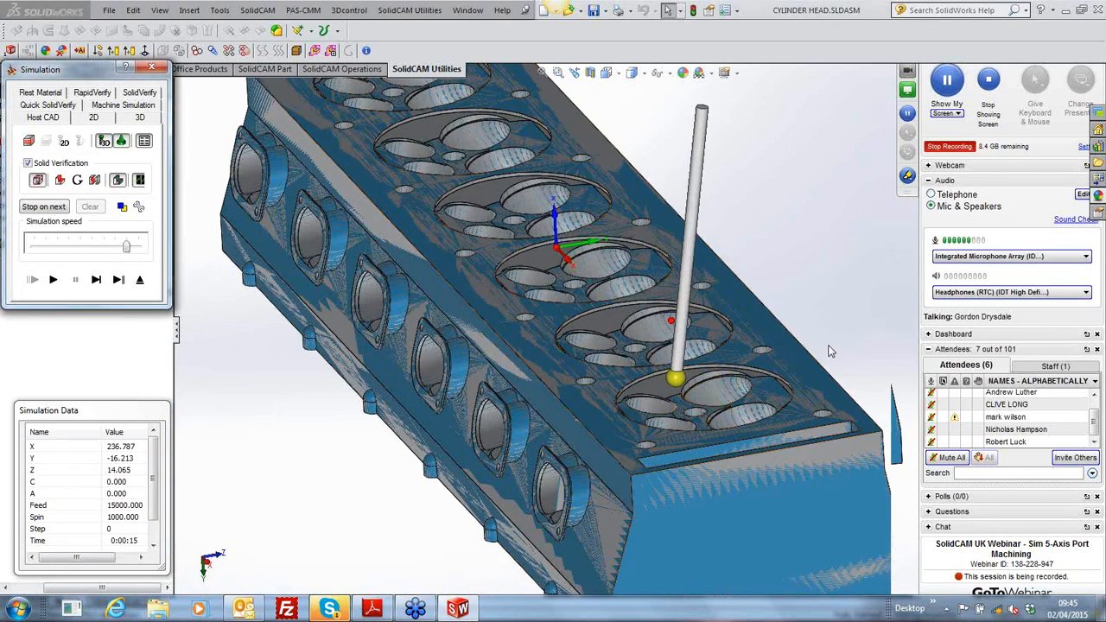
scroll(675, 413, down, 3)
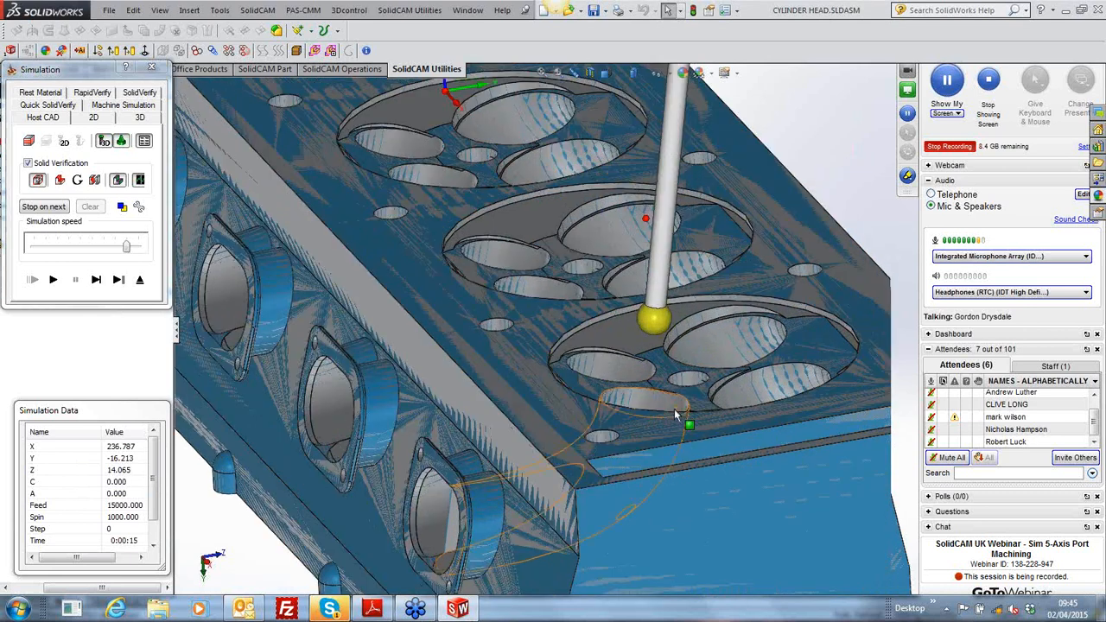
click(95, 282)
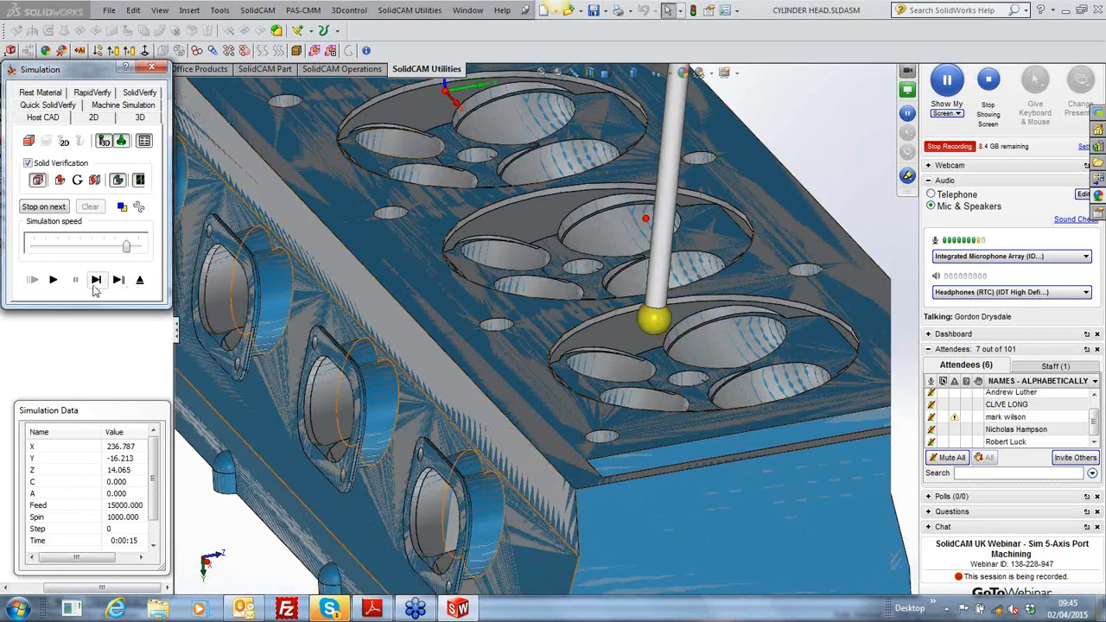
click(95, 280)
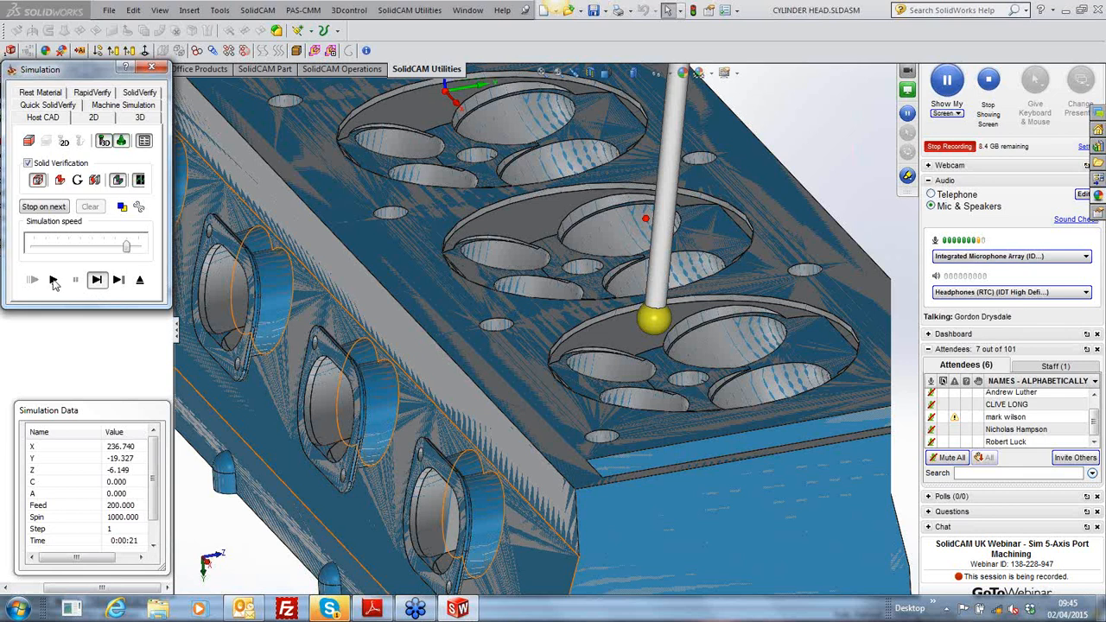
click(53, 281)
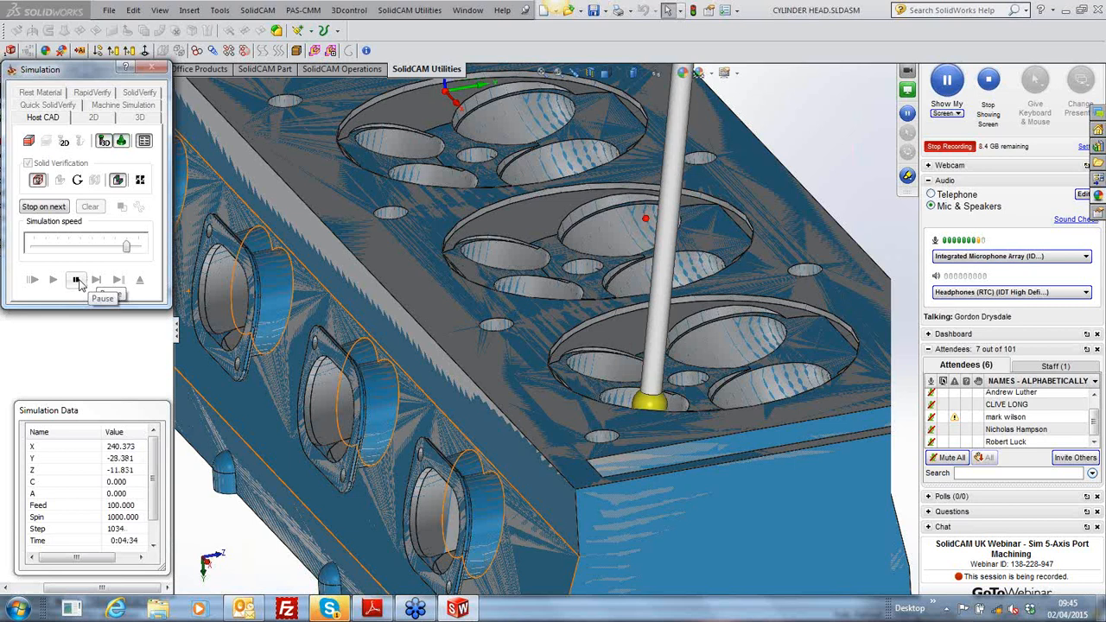
click(77, 281)
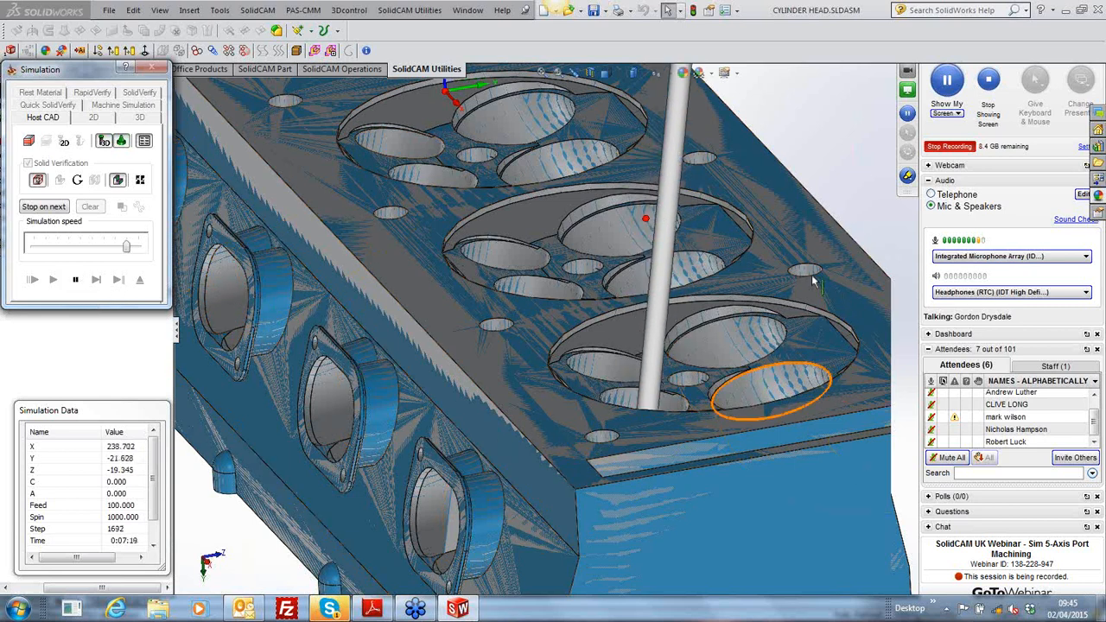
scroll(876, 260, up, 1)
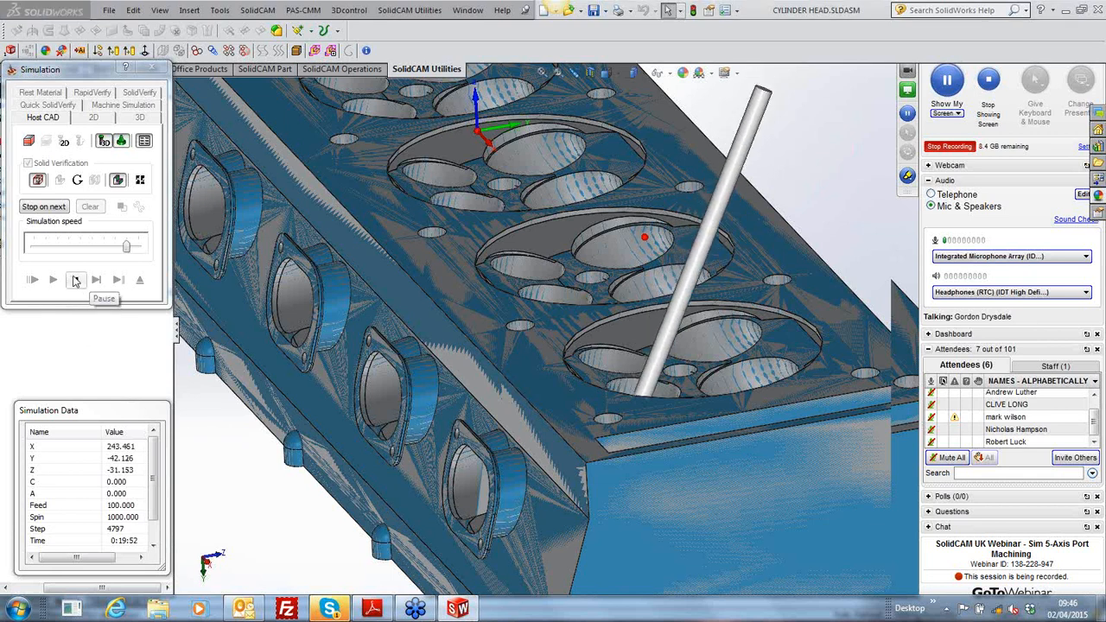
click(75, 280)
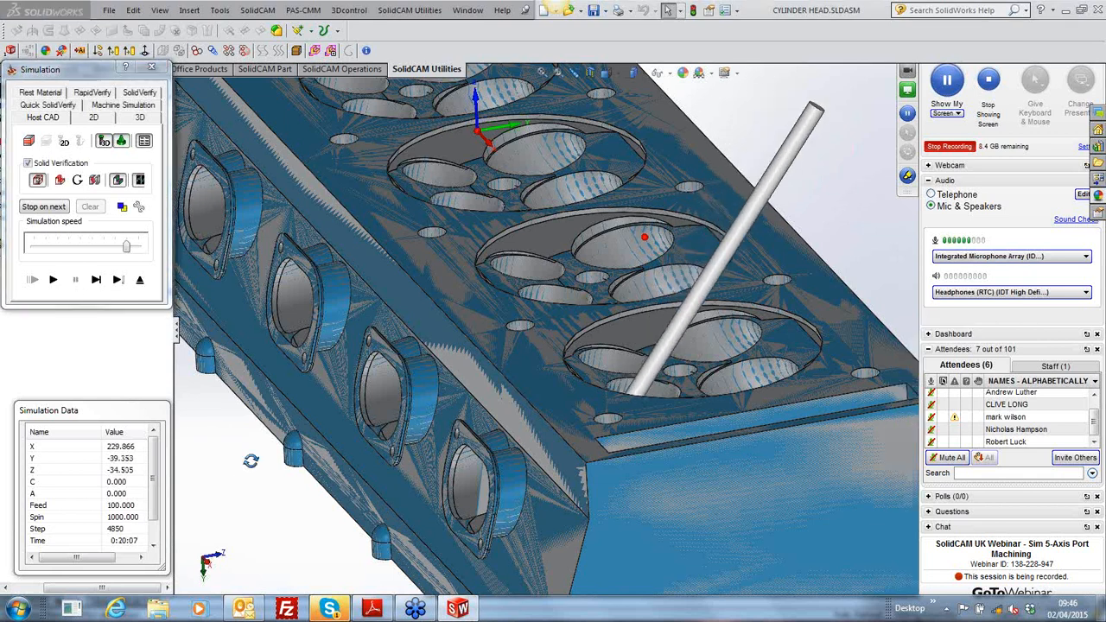
Examine the paused tool's position inside the end port through the opening in the head's side face
middle_drag(251, 460, 277, 431)
scroll(839, 407, up, 1)
scroll(852, 413, down, 1)
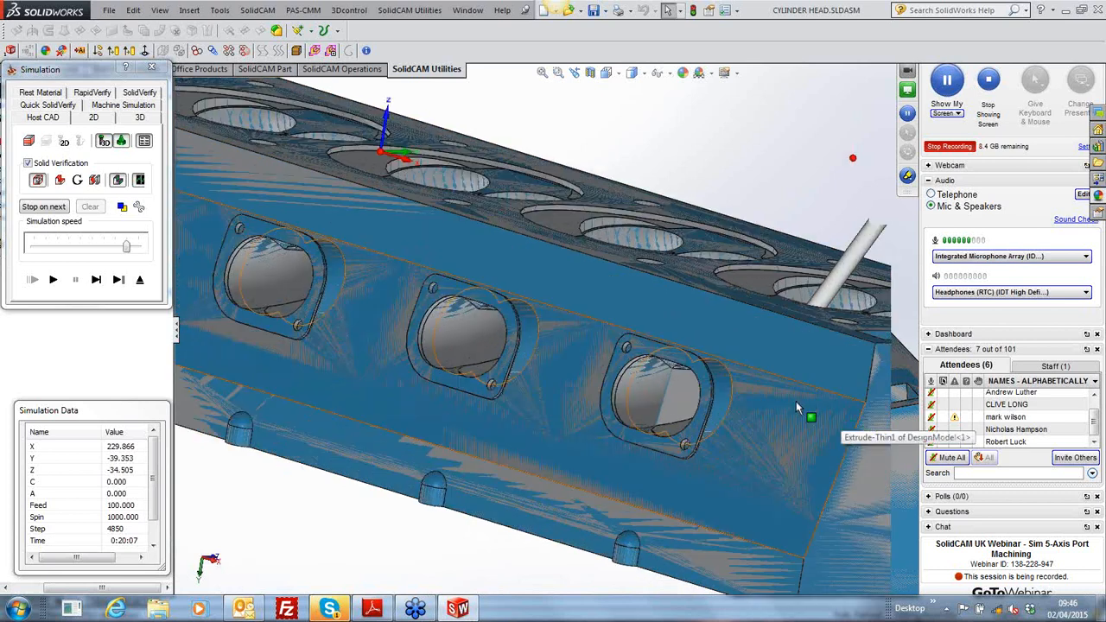
scroll(796, 403, down, 2)
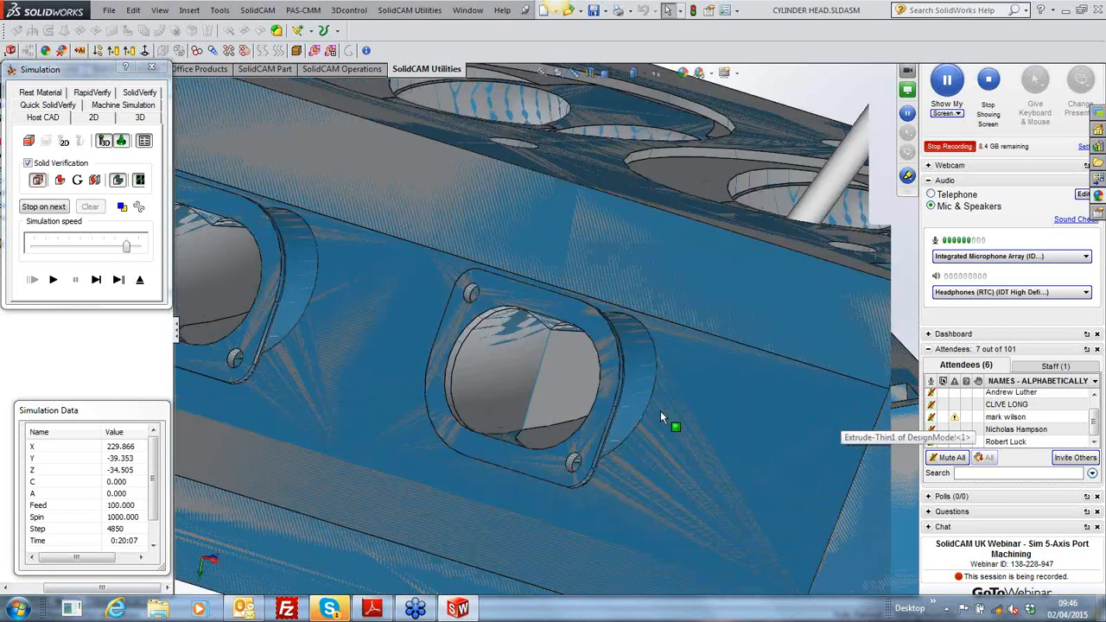
middle_drag(660, 415, 703, 390)
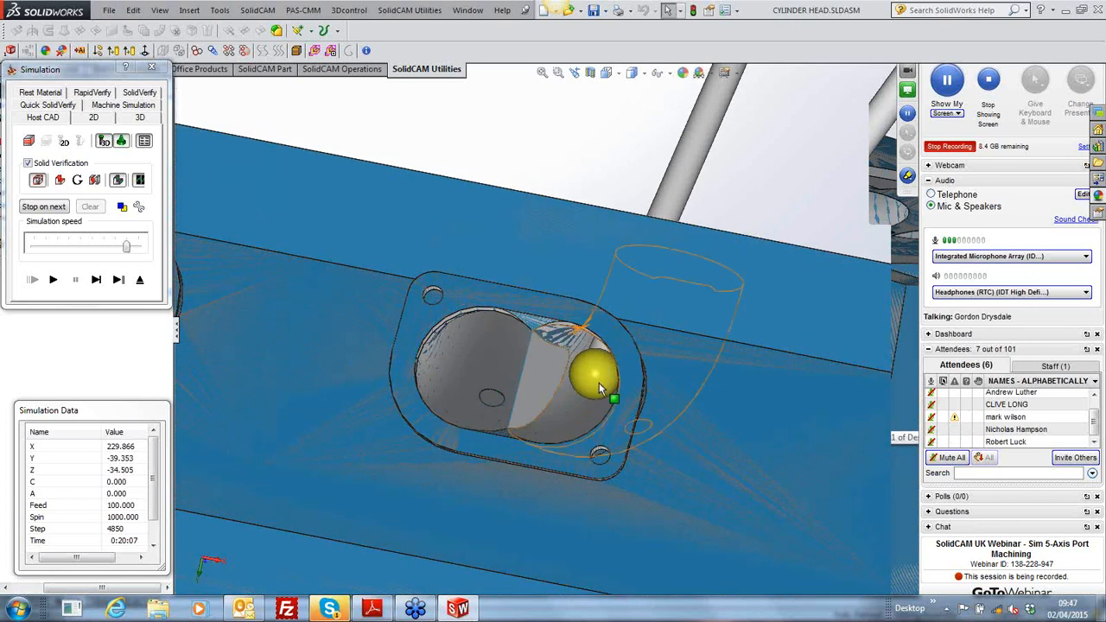
scroll(598, 383, up, 6)
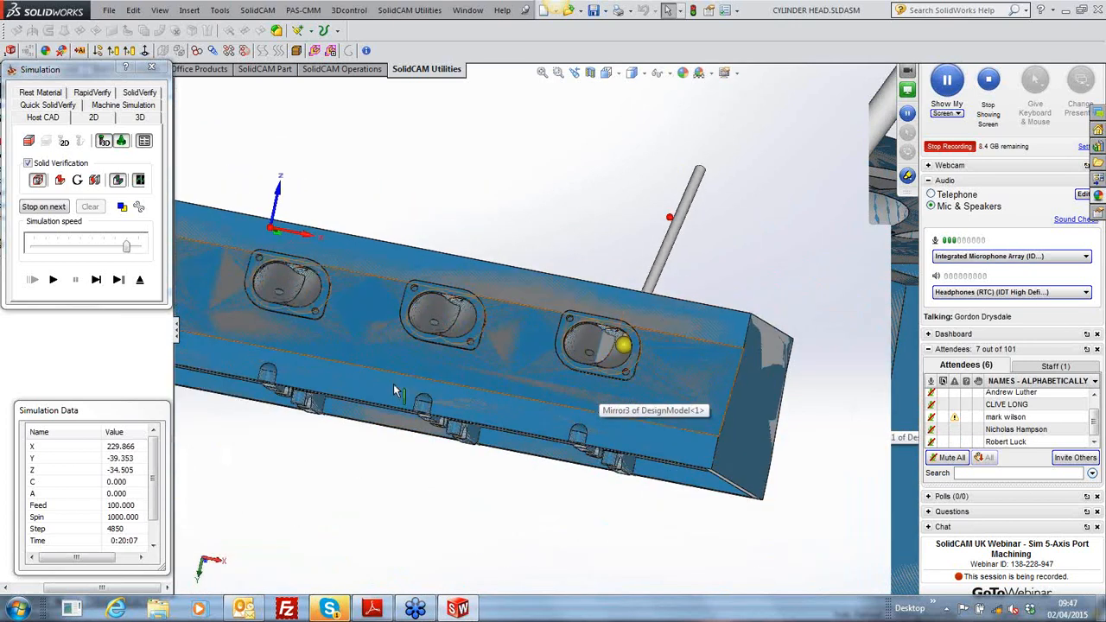
Resume the roughing simulation to watch the tool cut from the side-face opening, pause it, and close the simulation
click(52, 279)
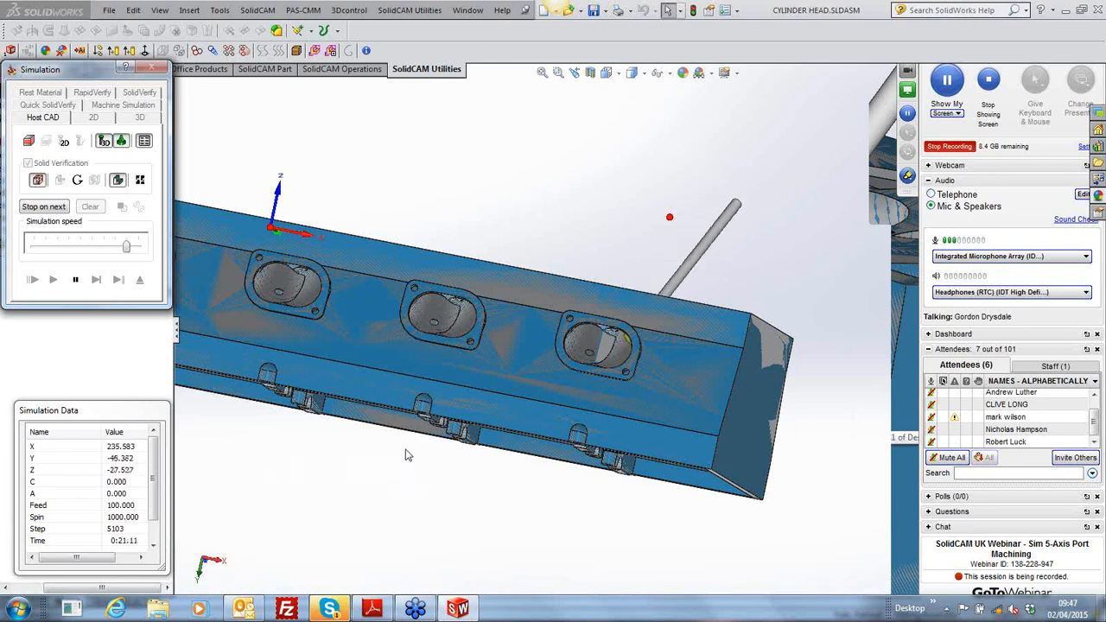
middle_drag(387, 463, 374, 469)
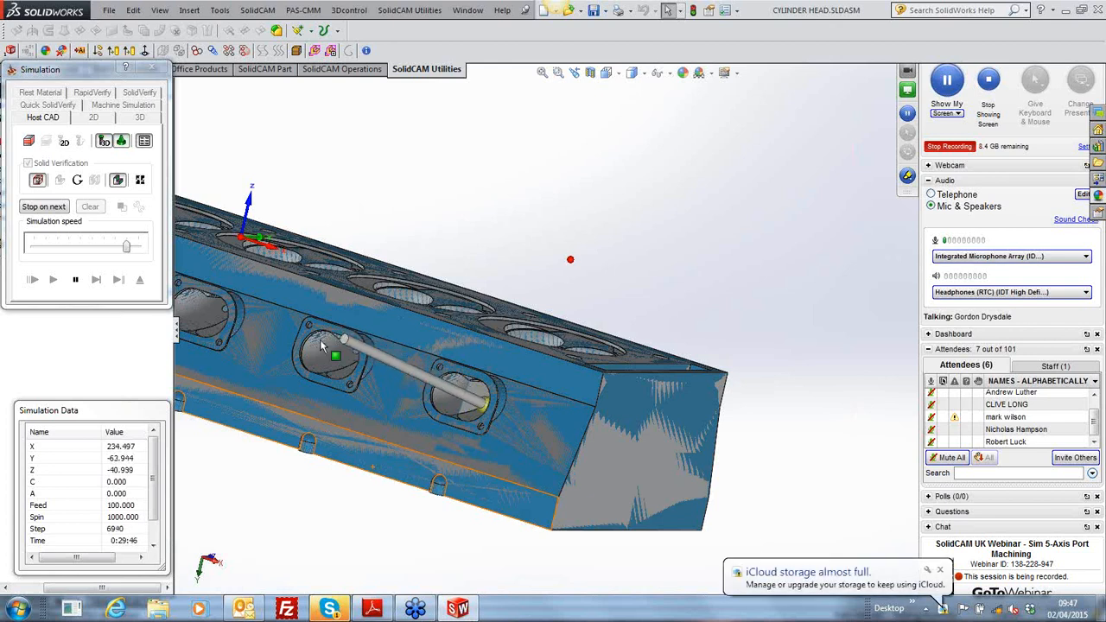
click(76, 280)
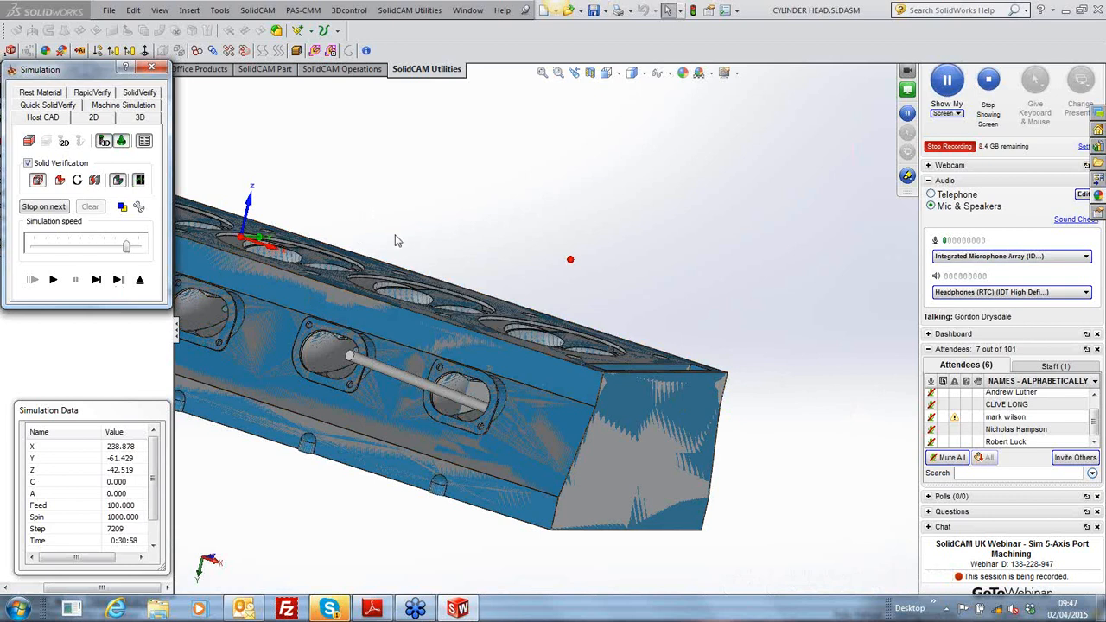
click(152, 67)
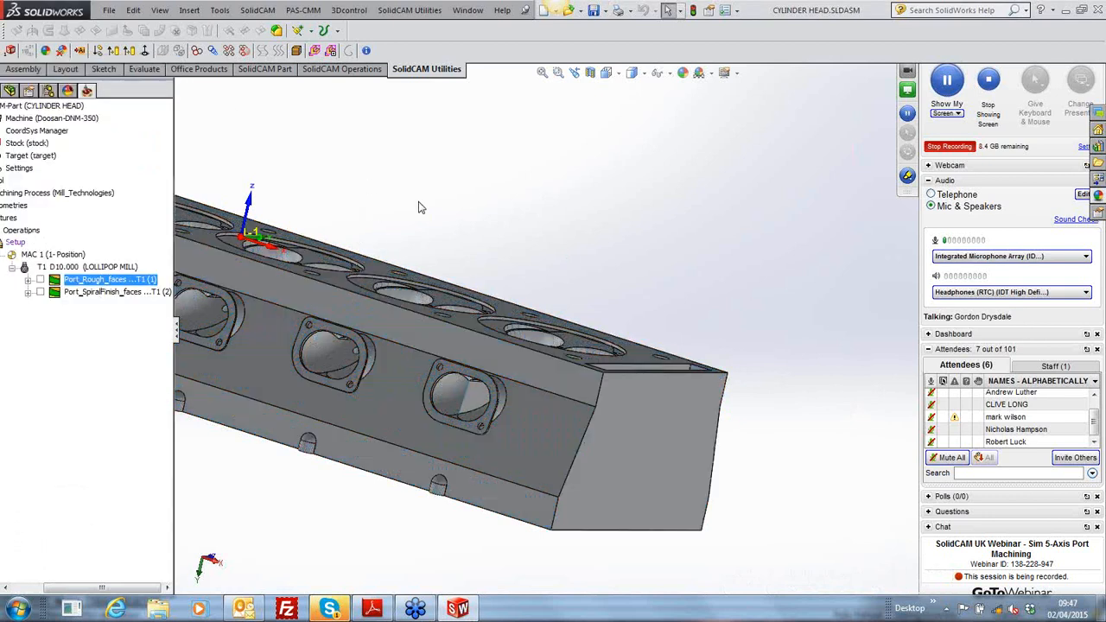
Display the Port_Rough_faces tool path and examine its roughing passes inside the end port from several angles
middle_drag(646, 303, 522, 373)
scroll(380, 407, up, 3)
scroll(385, 401, down, 2)
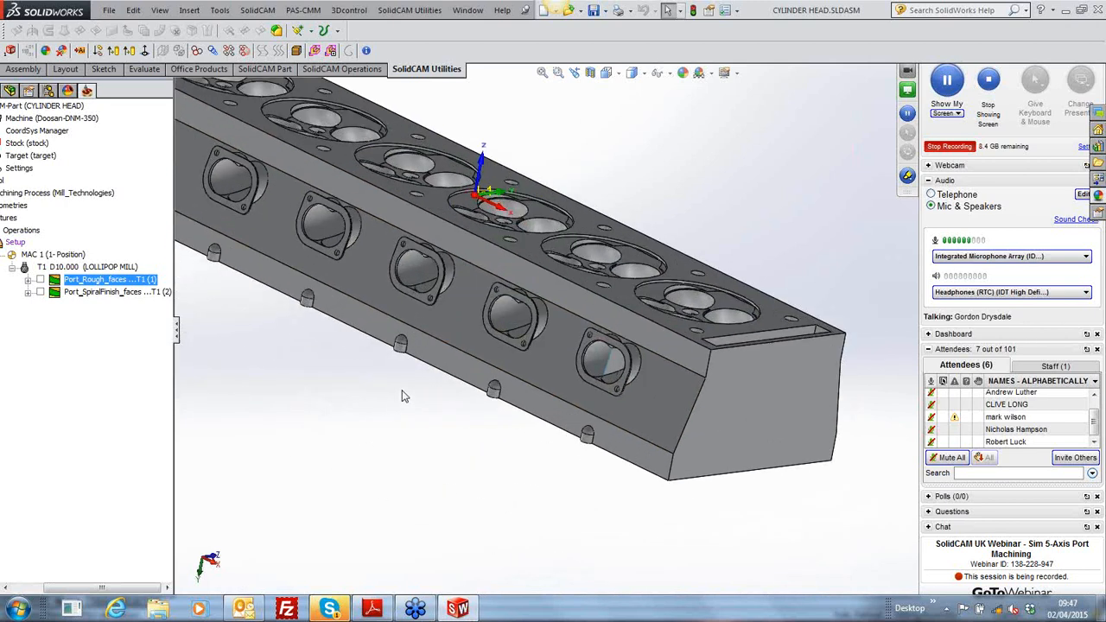
scroll(716, 360, down, 1)
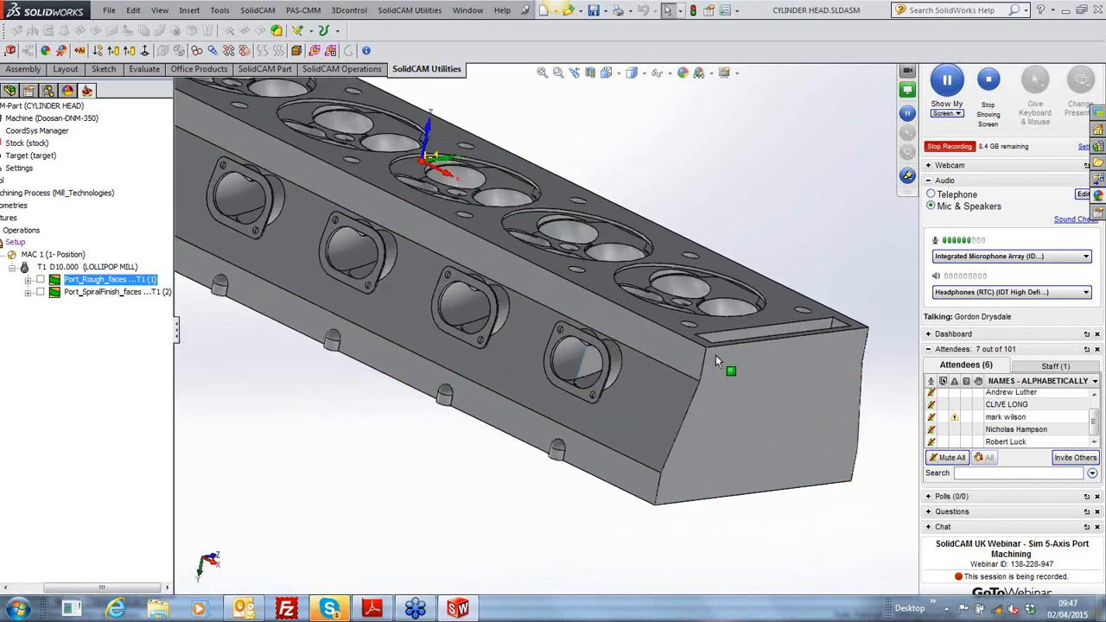
click(39, 280)
middle_drag(578, 442, 644, 429)
scroll(643, 429, down, 5)
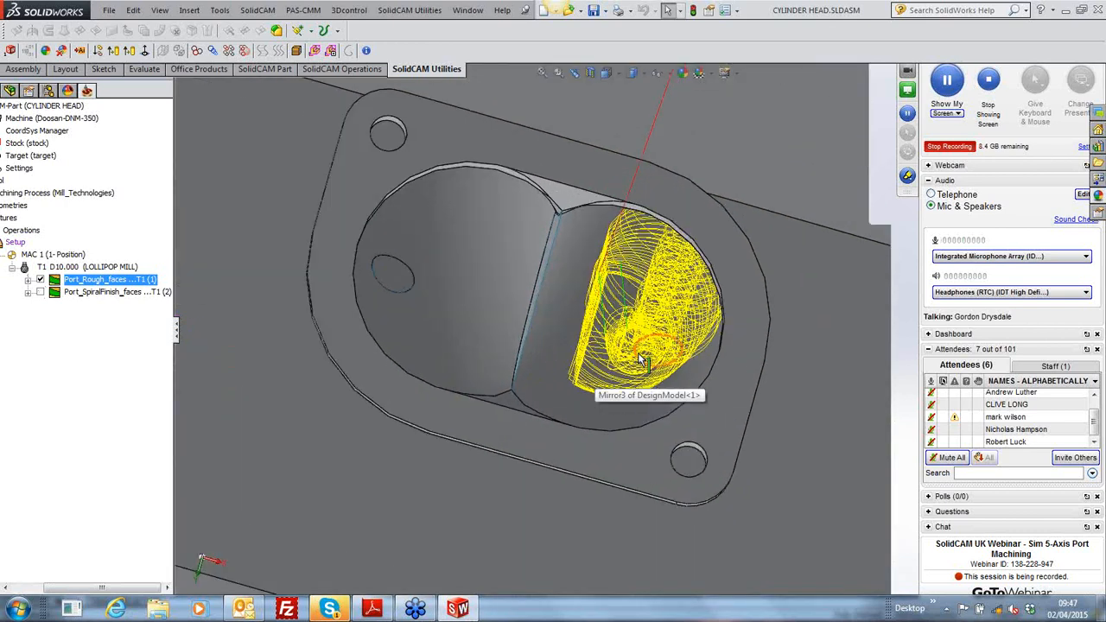
middle_drag(682, 391, 693, 349)
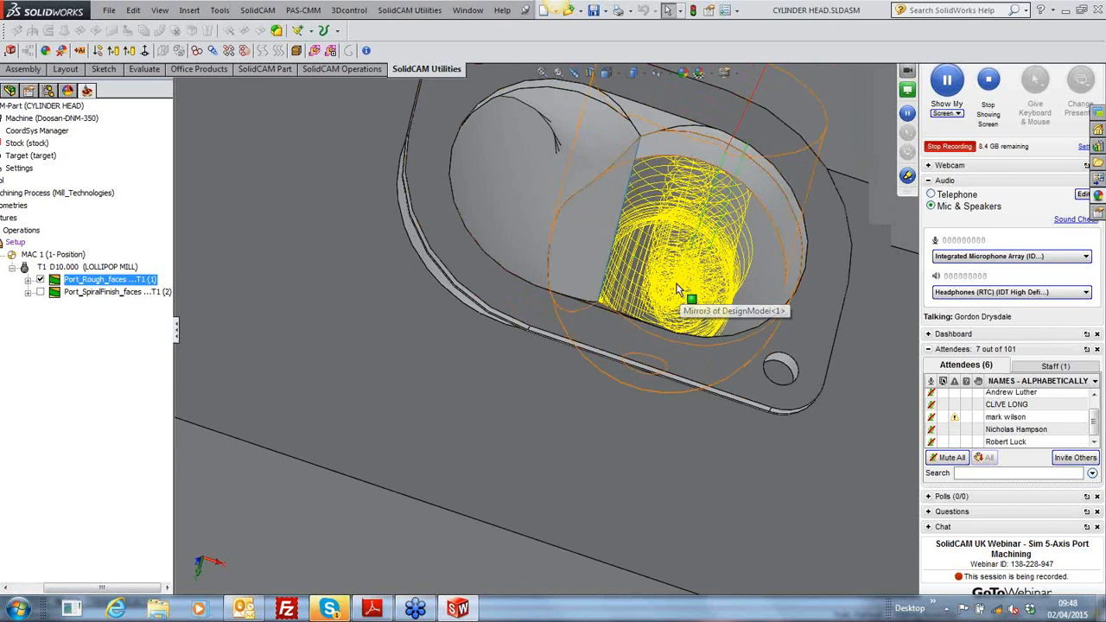
middle_drag(698, 337, 646, 316)
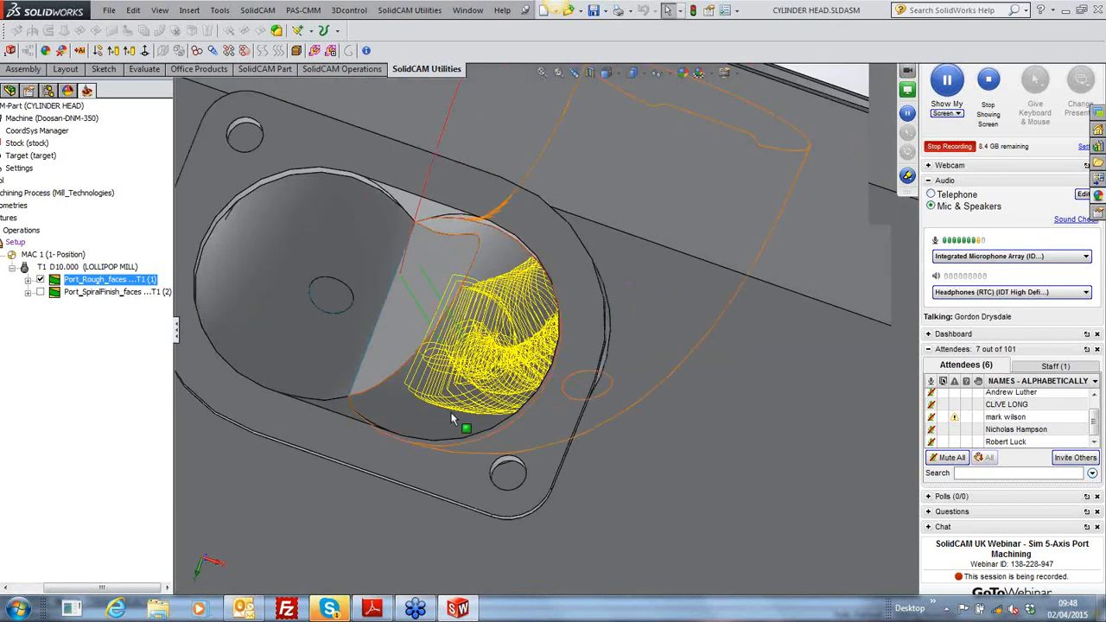
Examine the roughing path's entry and link moves around the end port's two openings, and hide the tool path
middle_drag(503, 355, 493, 391)
scroll(488, 387, up, 4)
scroll(647, 367, up, 3)
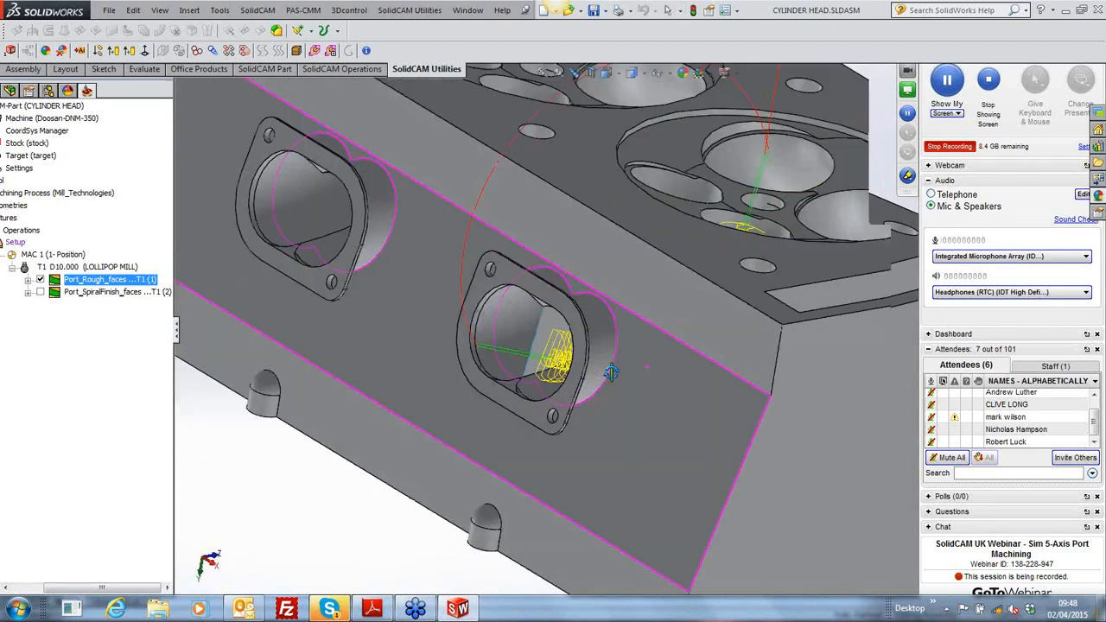
middle_drag(789, 339, 734, 215)
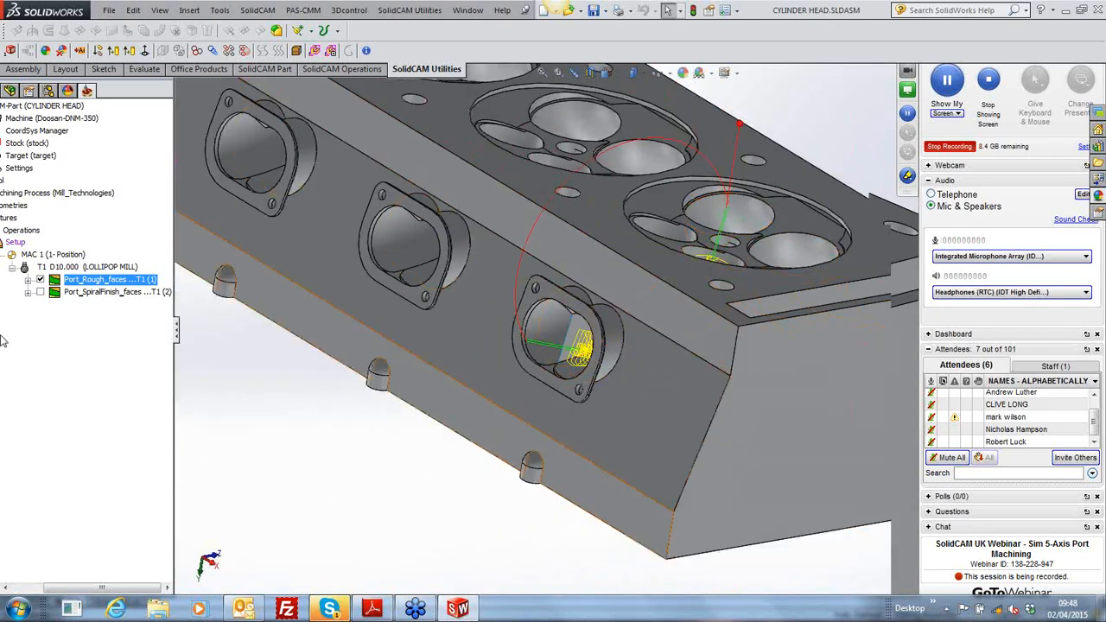
click(39, 280)
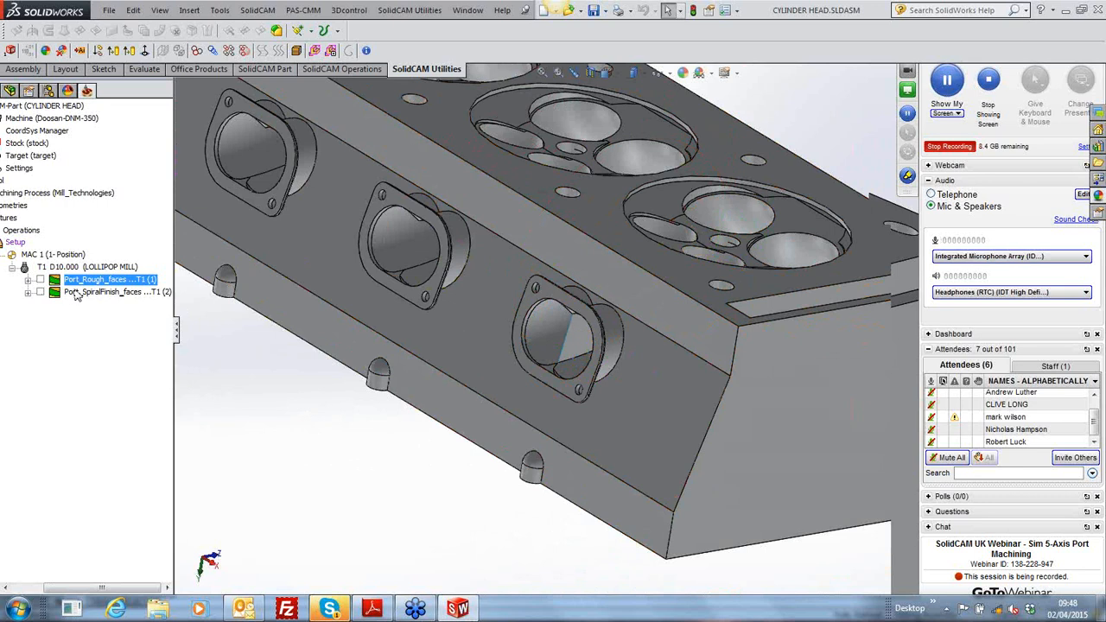
Open the Port_SpiralFinish_faces operation and show the machining surfaces of its faces geometry on the model
click(90, 294)
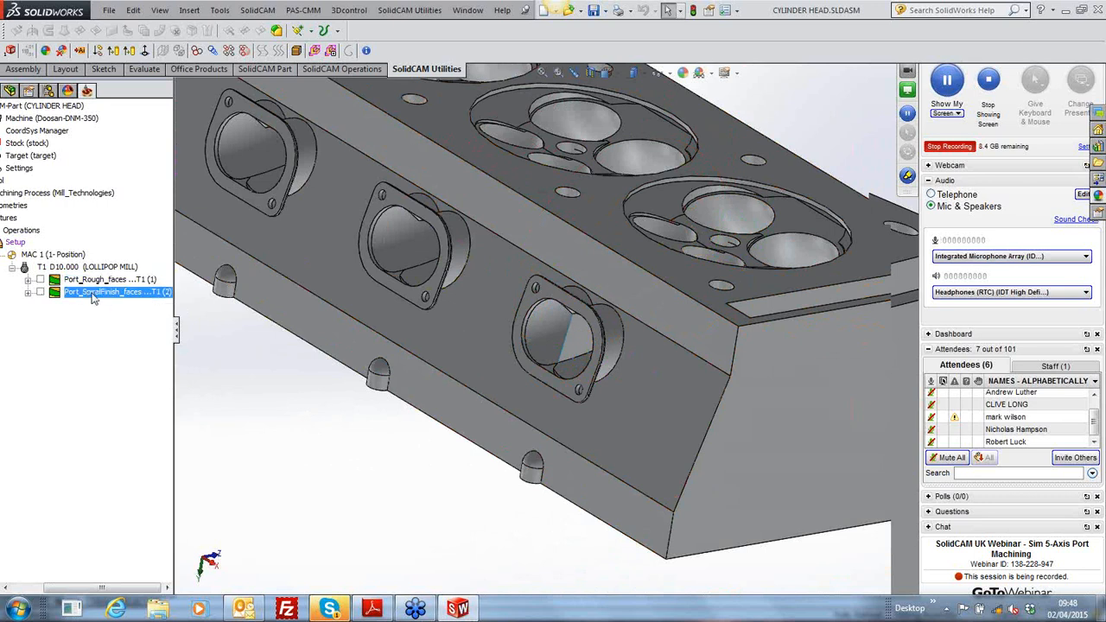
double_click(91, 294)
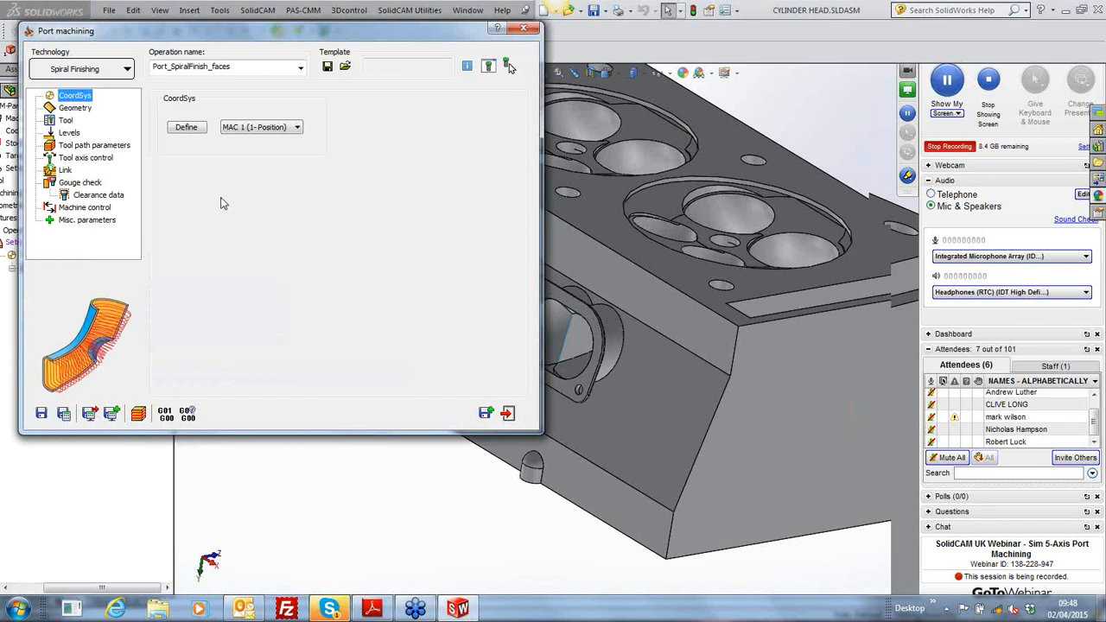
drag(258, 30, 338, 39)
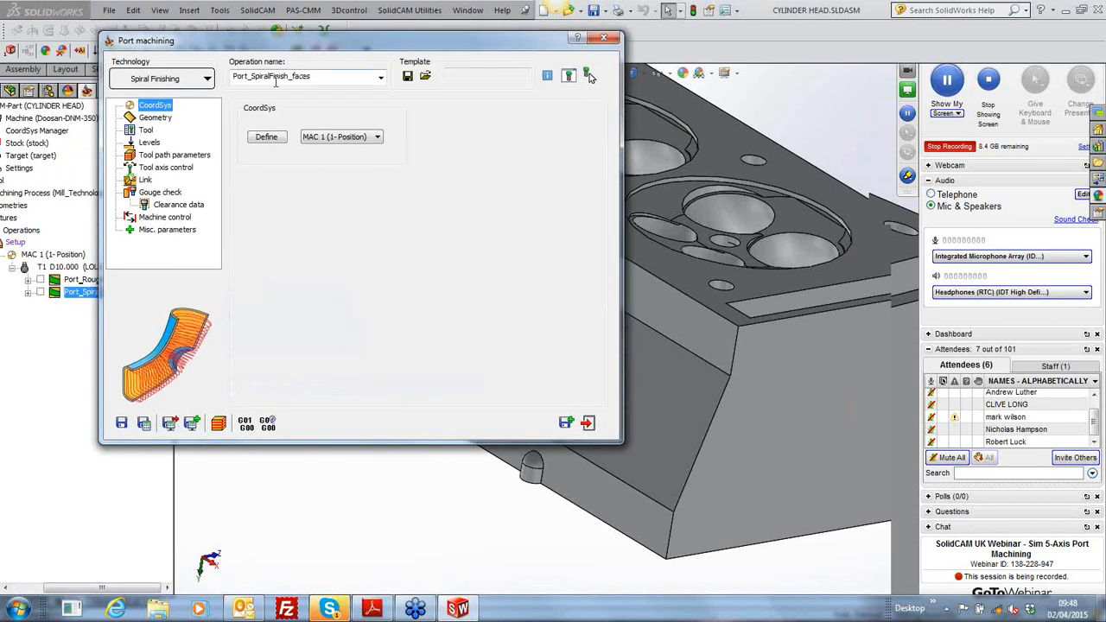
click(157, 117)
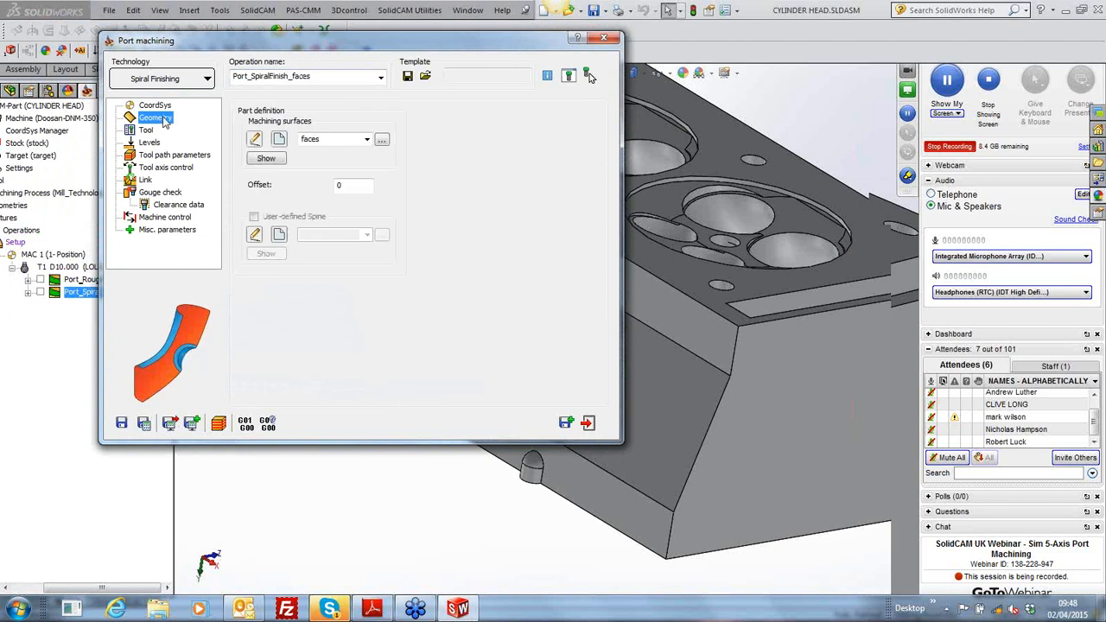
click(266, 161)
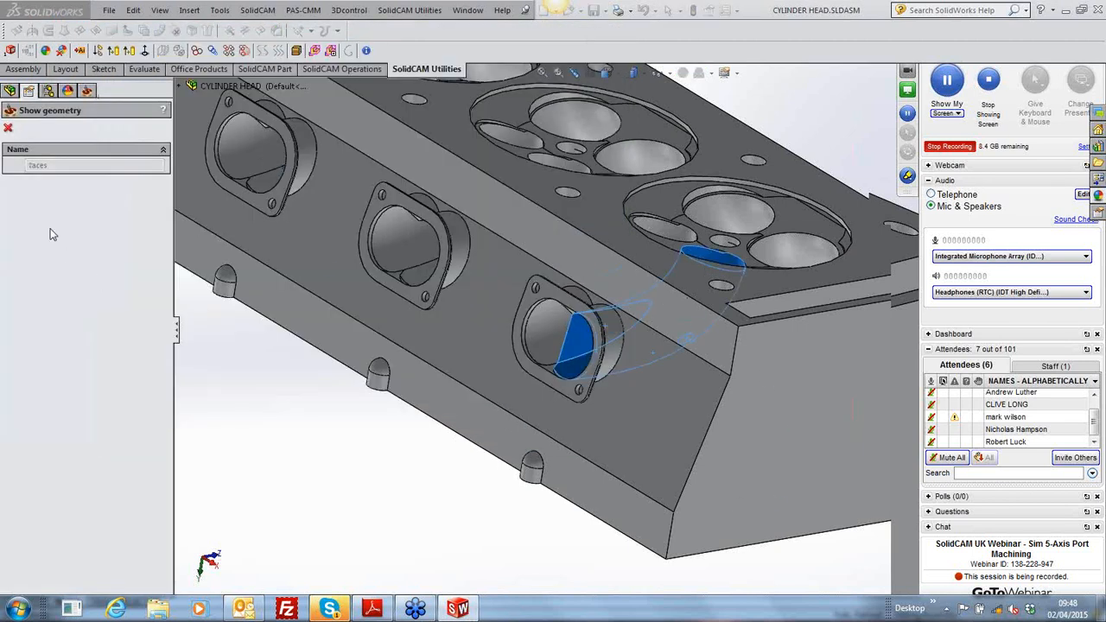
click(9, 127)
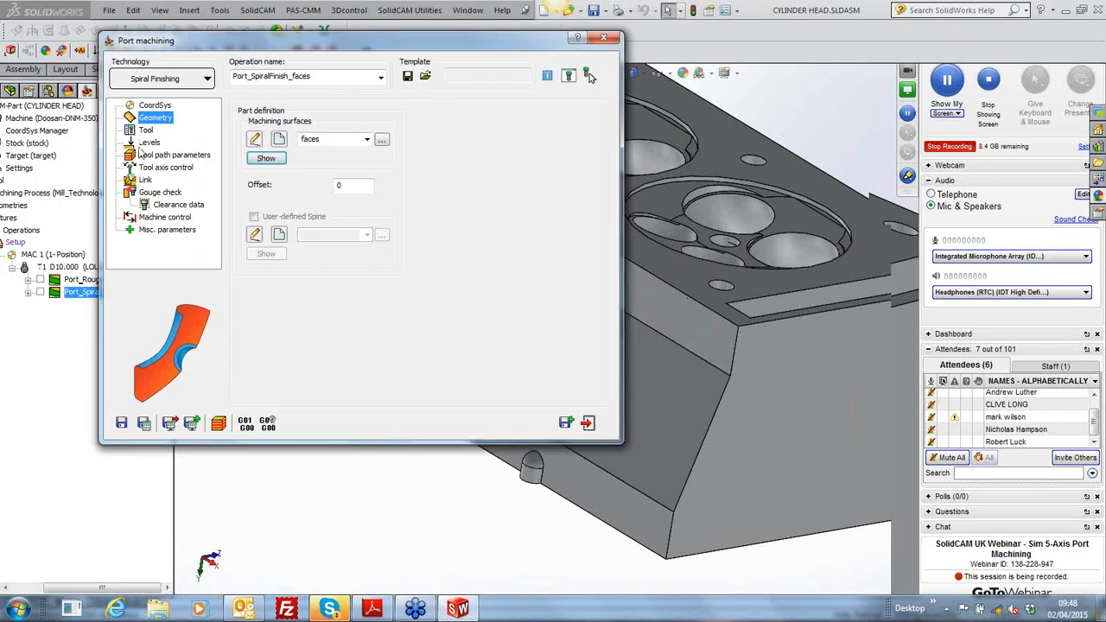
Review the spiral finishing operation's surface offset, tool data and cylindrical clearance area settings
click(352, 186)
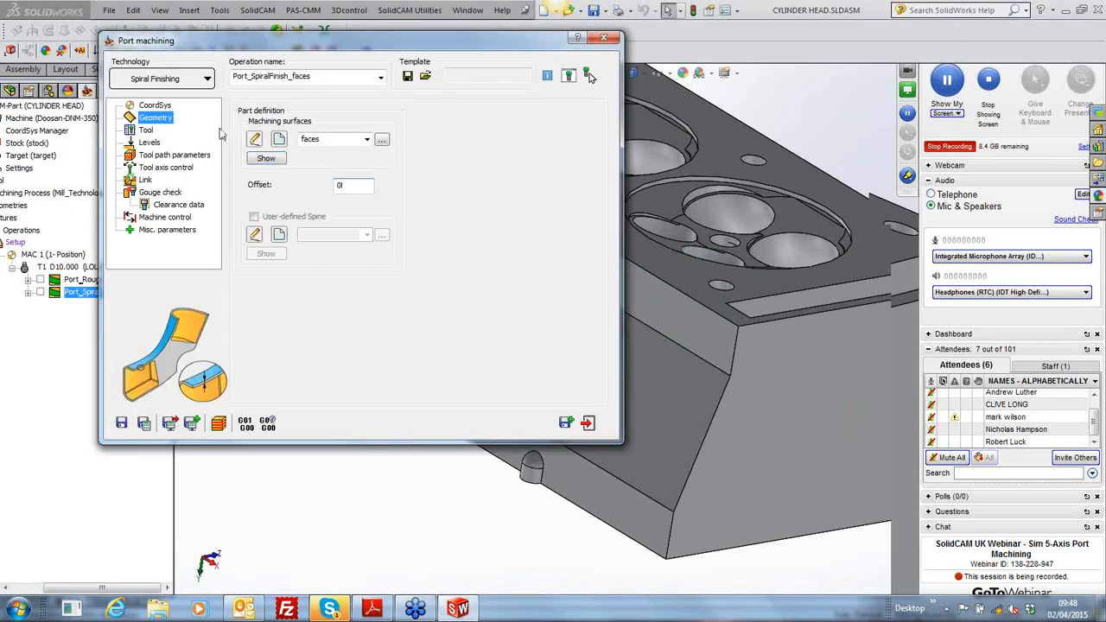
click(147, 131)
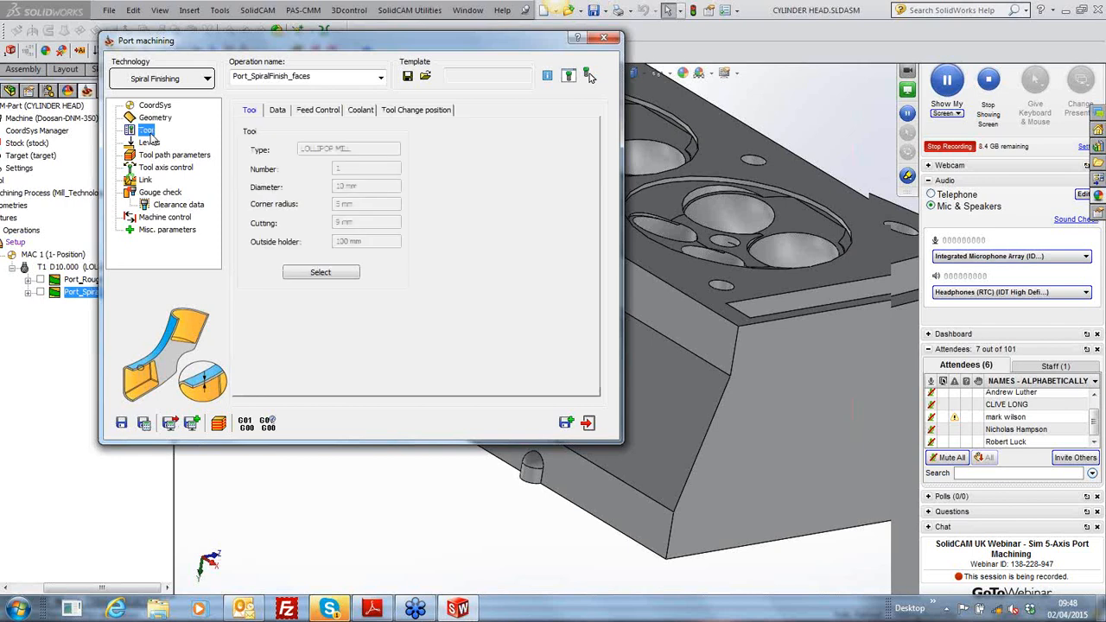
click(150, 142)
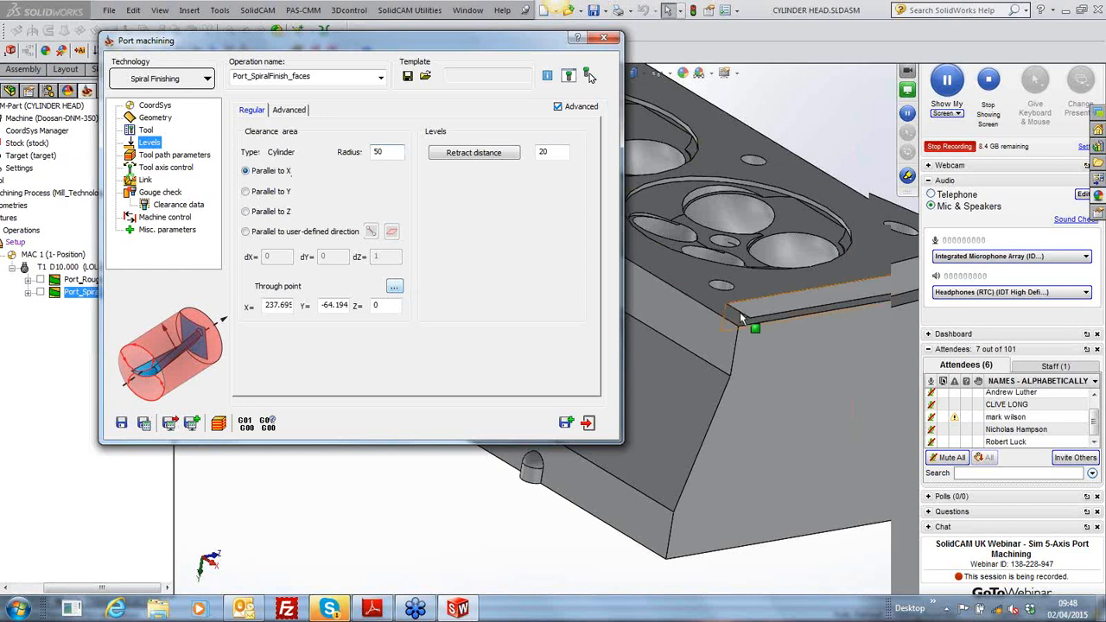
Review the spiral finishing tool path's surface quality, maximum step over and sorting settings
click(189, 158)
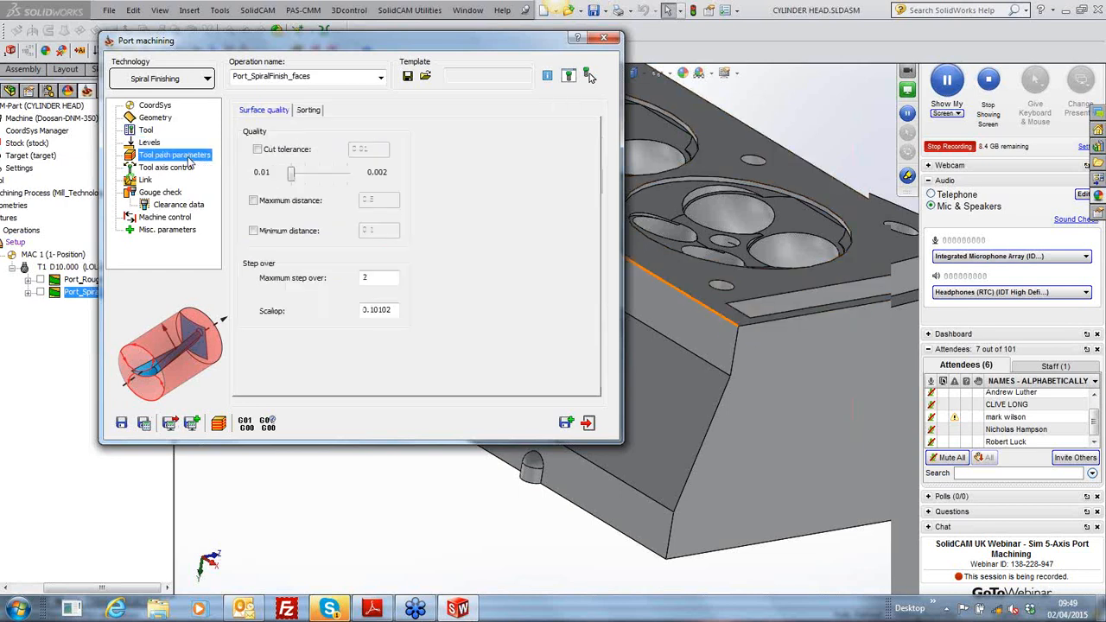
click(373, 277)
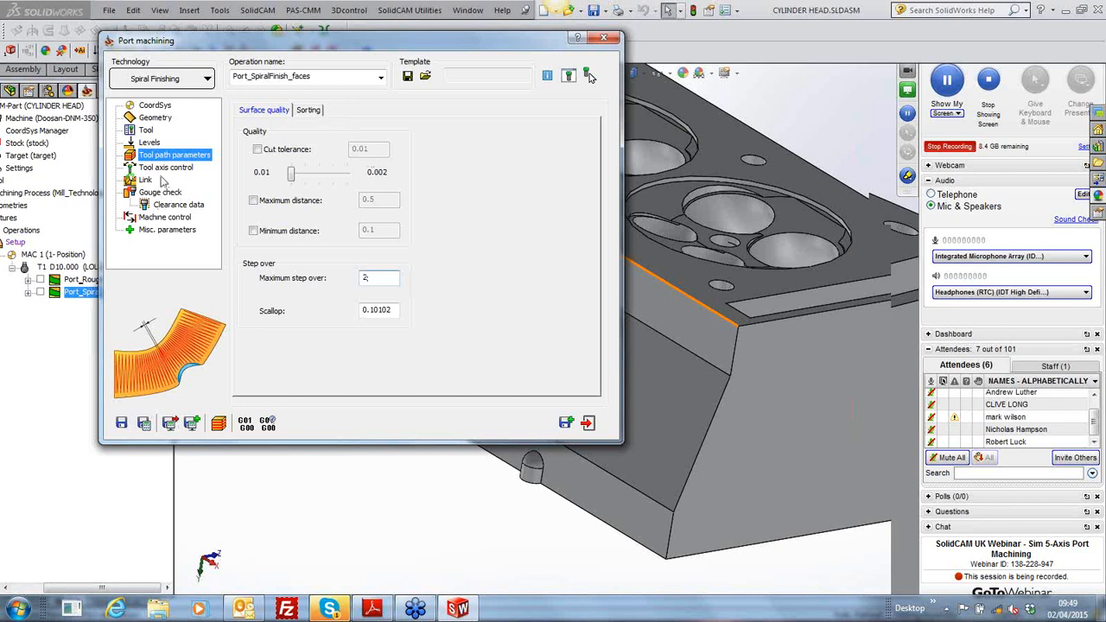
click(310, 112)
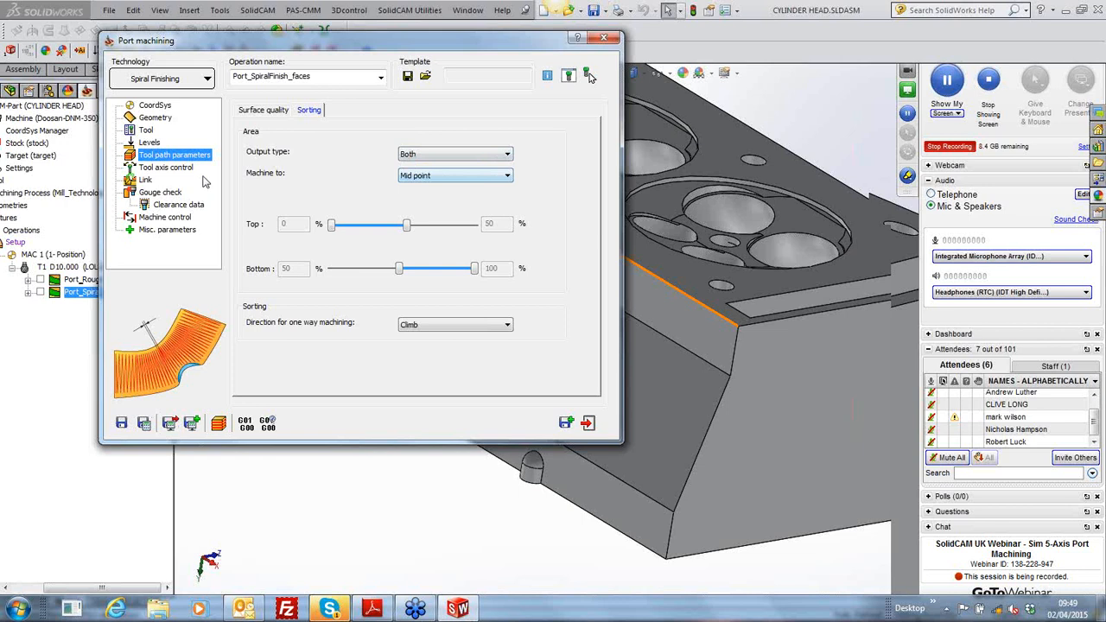
Enable the machine angle limit to view its spindle direction options, disable it again, and close the operation
click(163, 168)
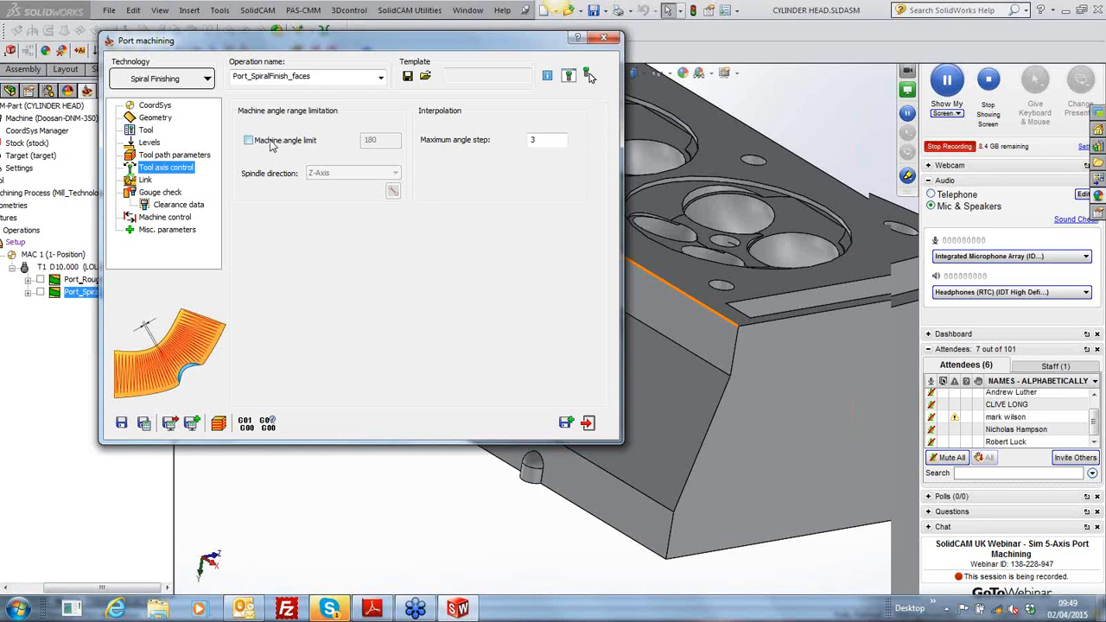
click(249, 142)
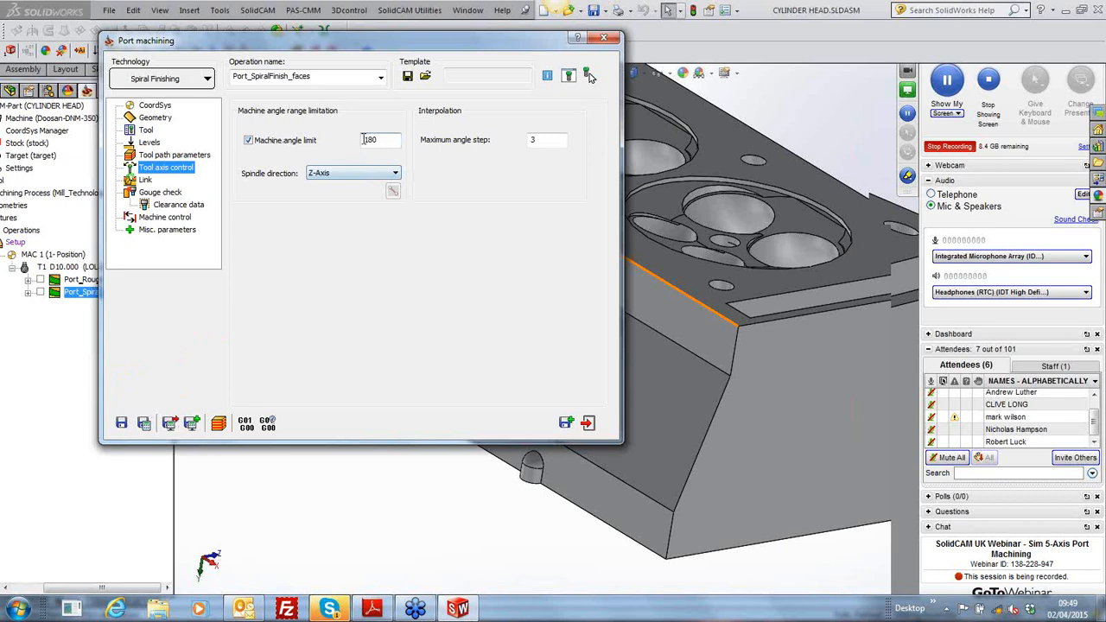
click(396, 173)
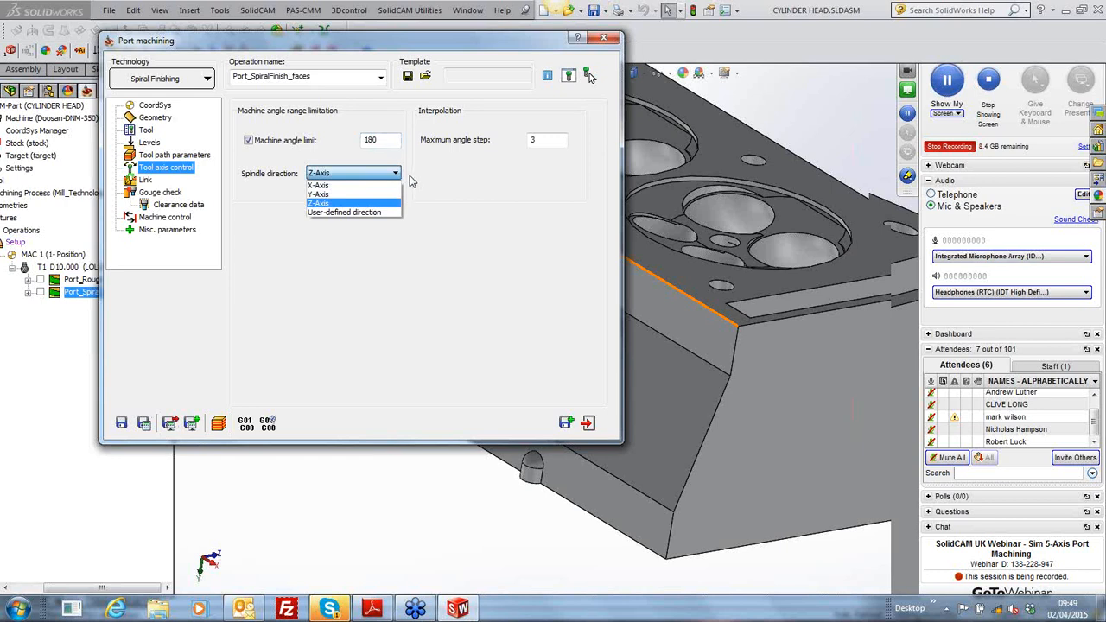
click(413, 183)
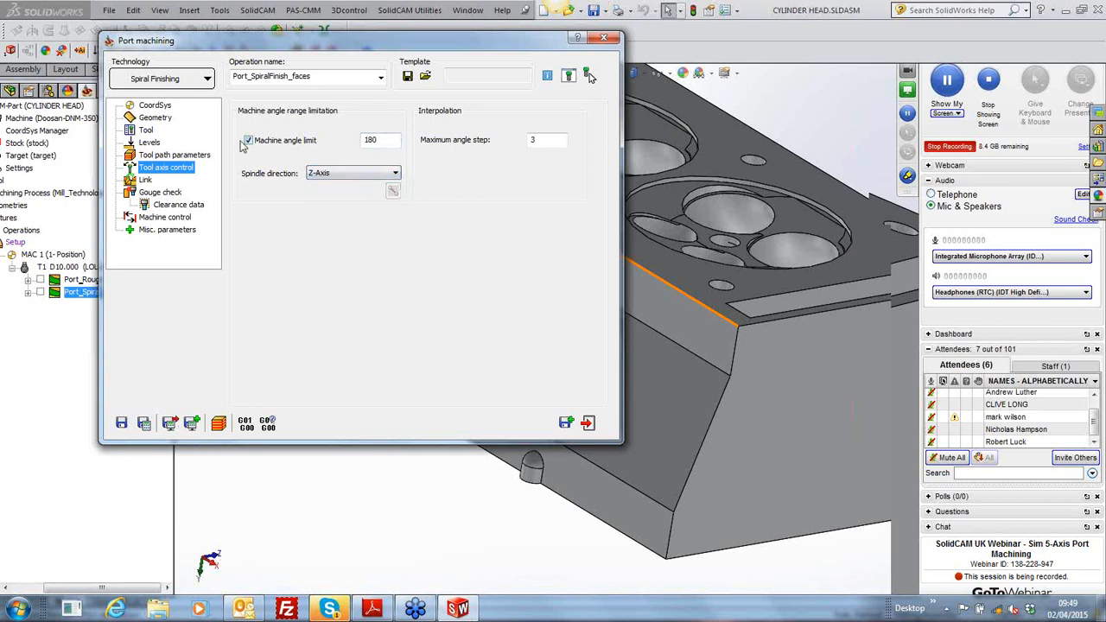
click(248, 141)
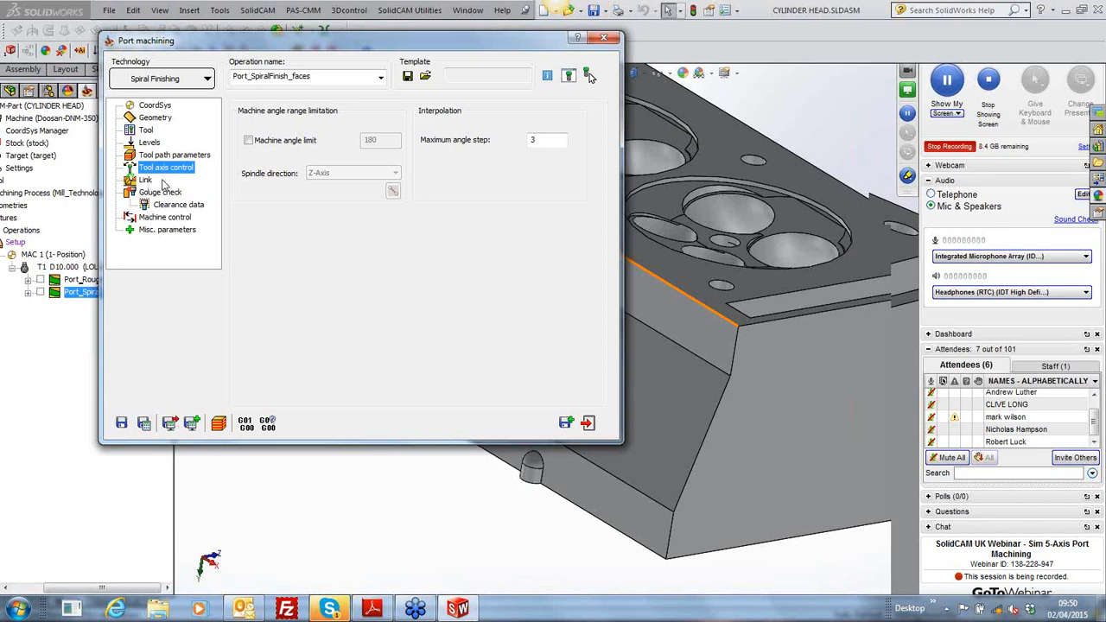
click(603, 39)
middle_drag(281, 425, 294, 383)
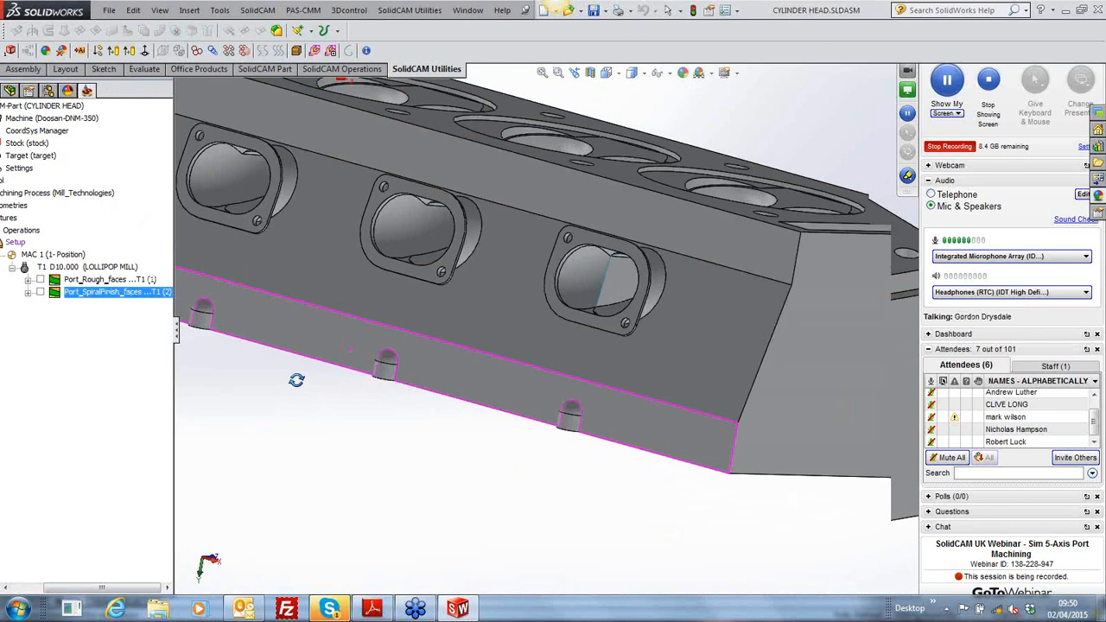
double_click(130, 292)
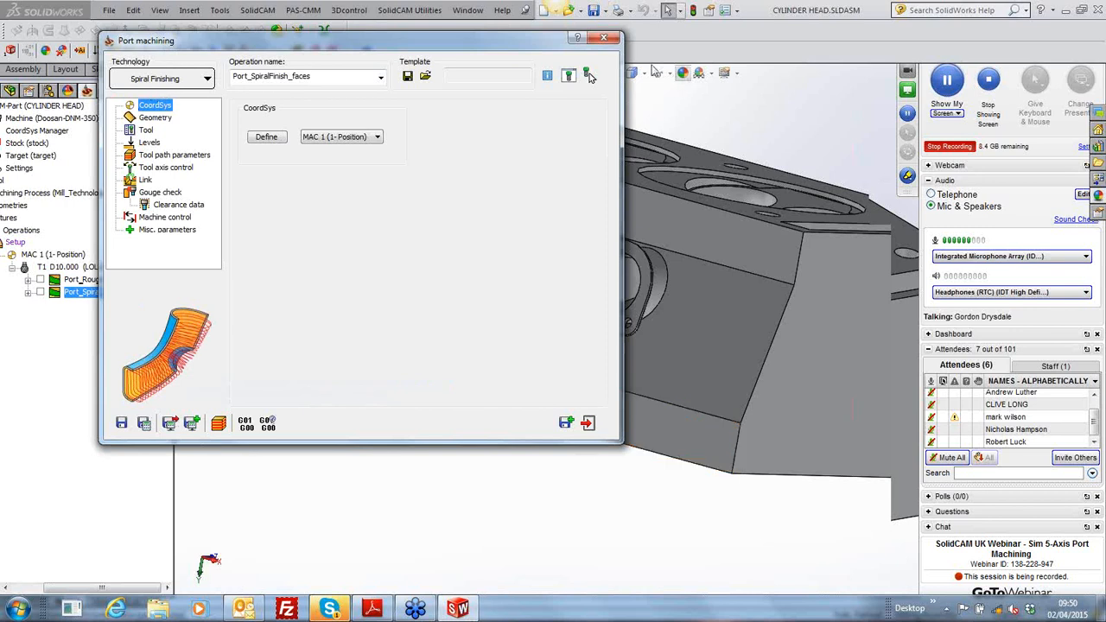
click(603, 37)
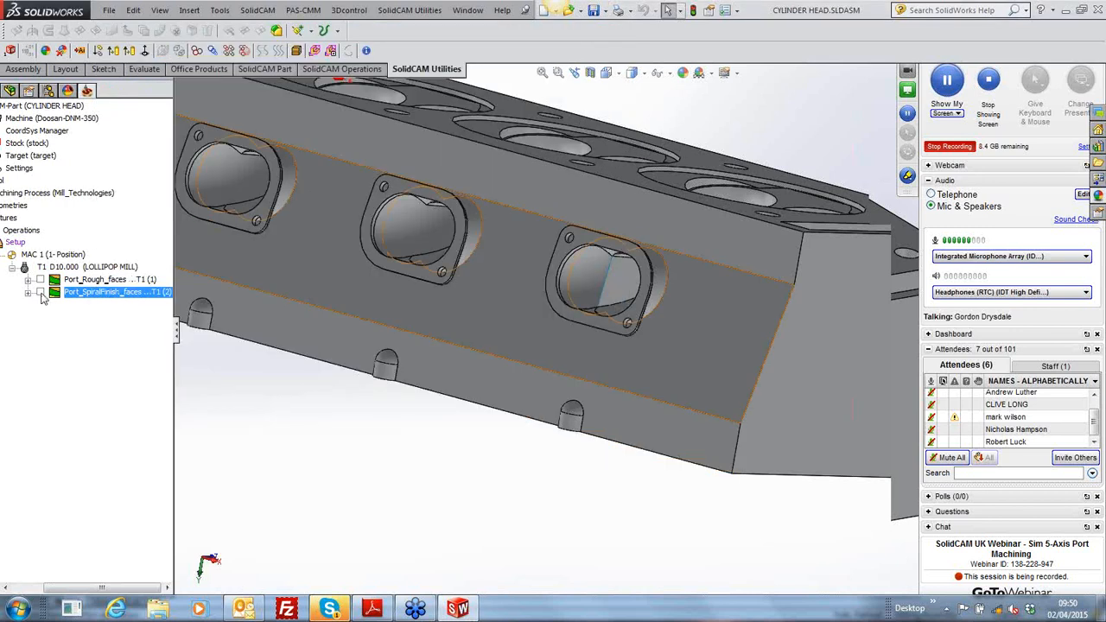
Display the Port_SpiralFinish_faces tool path and examine its passes inside the end port of the cylinder head
click(39, 292)
middle_drag(324, 414, 359, 412)
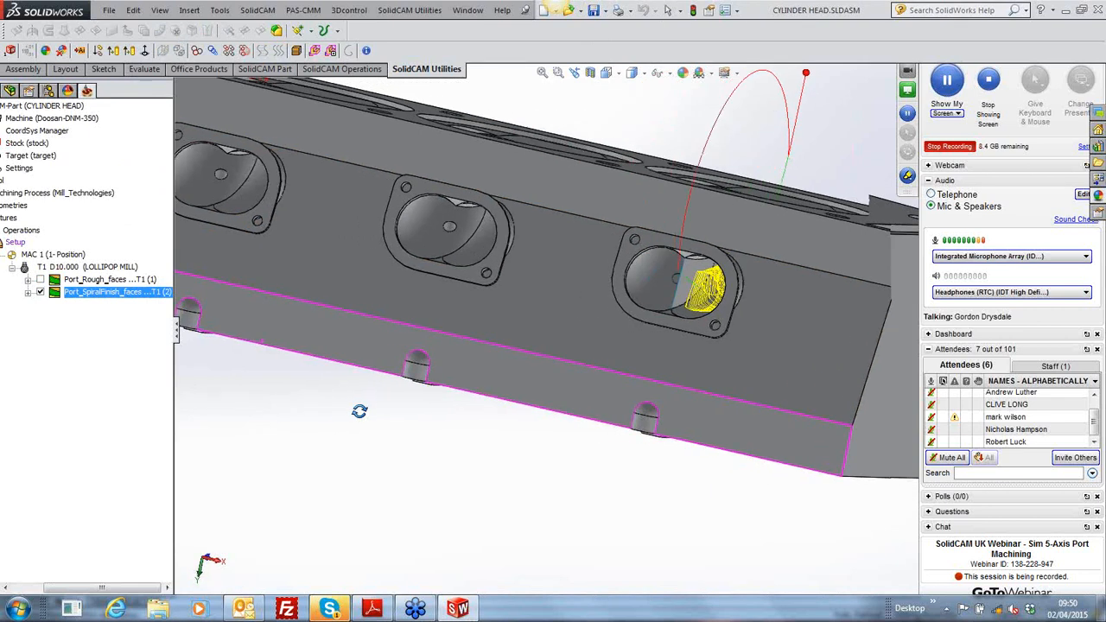
scroll(780, 326, up, 4)
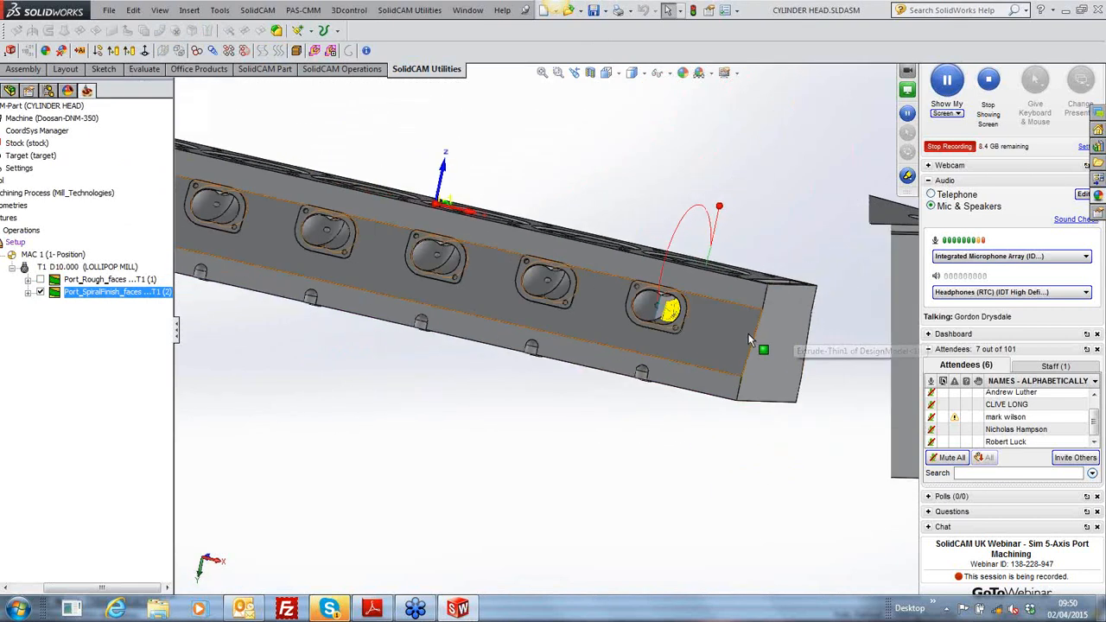
scroll(722, 321, down, 5)
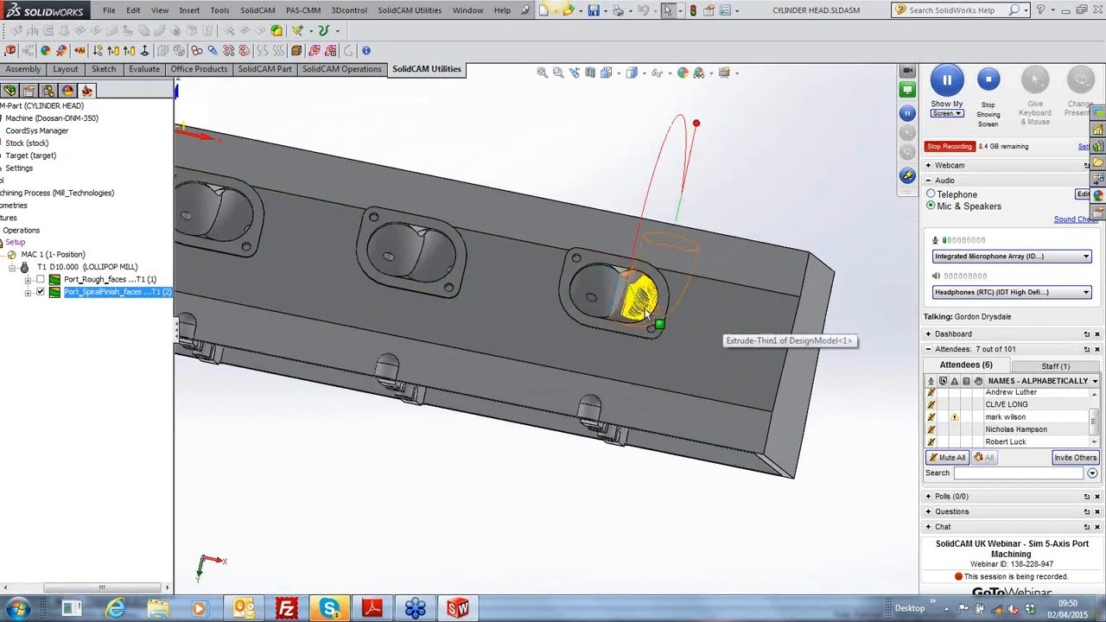
Examine the spiral finishing passes inside the end port from both the side port and the combustion chamber openings
scroll(656, 311, down, 6)
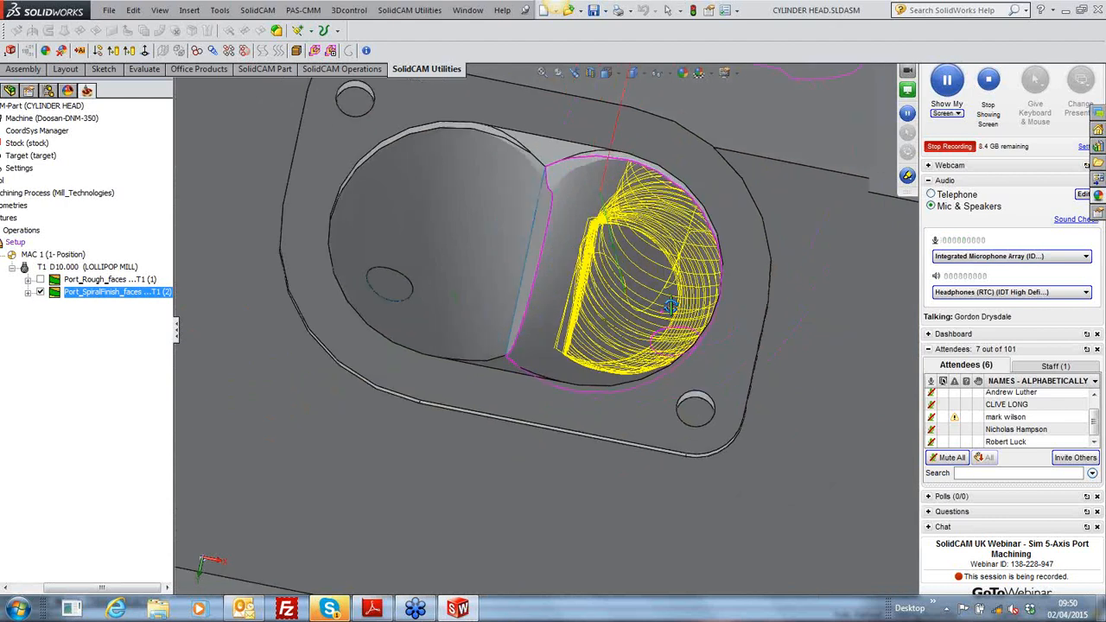
middle_drag(669, 307, 632, 366)
scroll(639, 363, up, 5)
scroll(684, 195, up, 1)
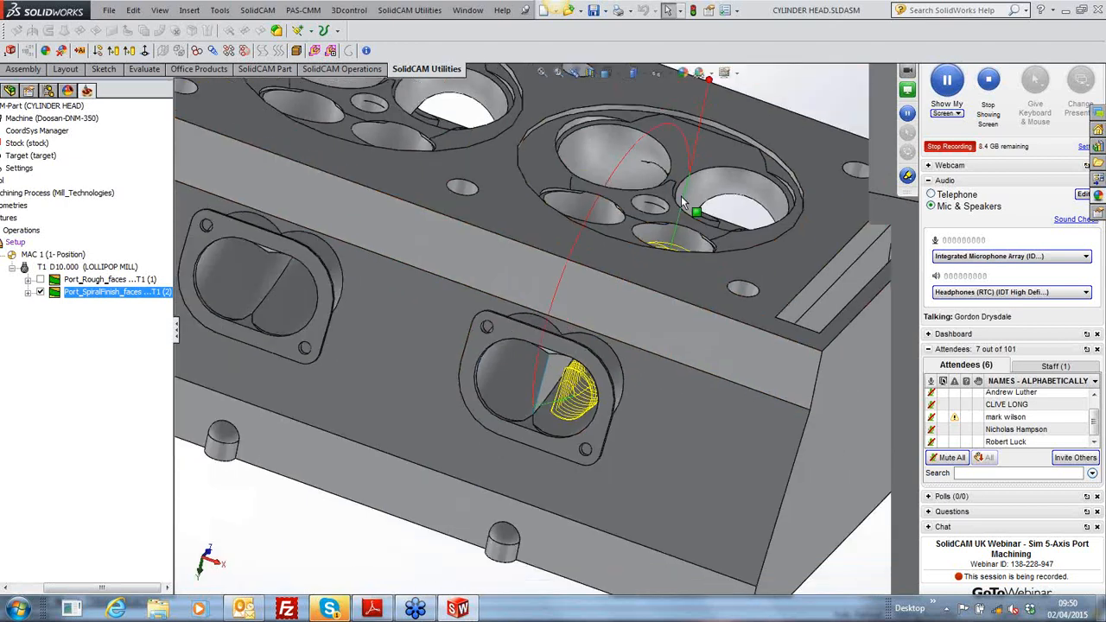
middle_drag(681, 202, 644, 328)
scroll(634, 335, down, 4)
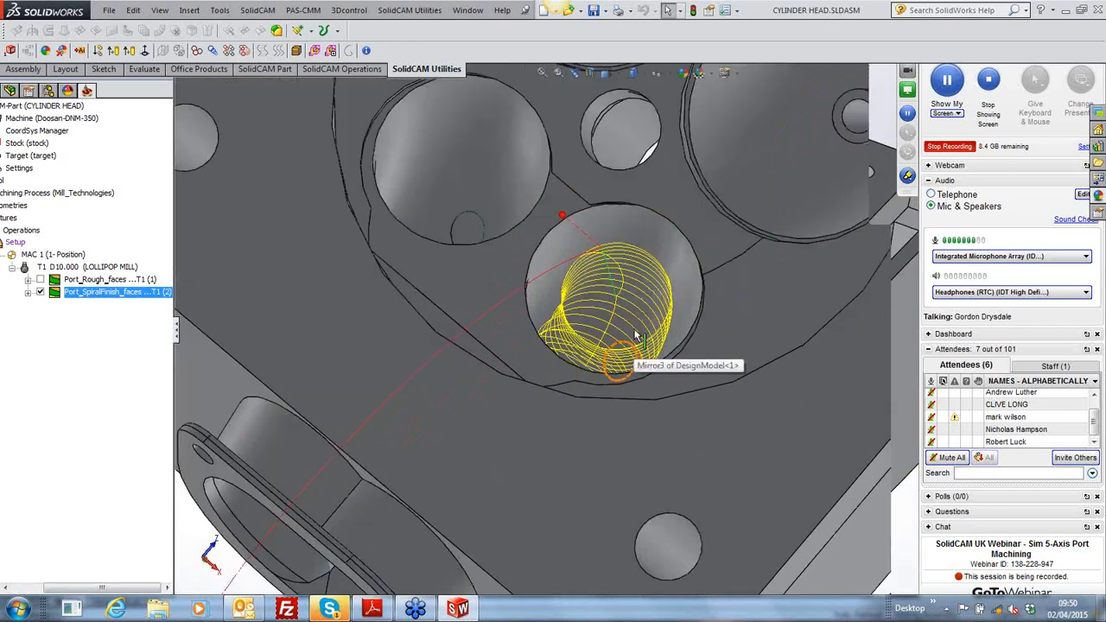
scroll(635, 335, down, 5)
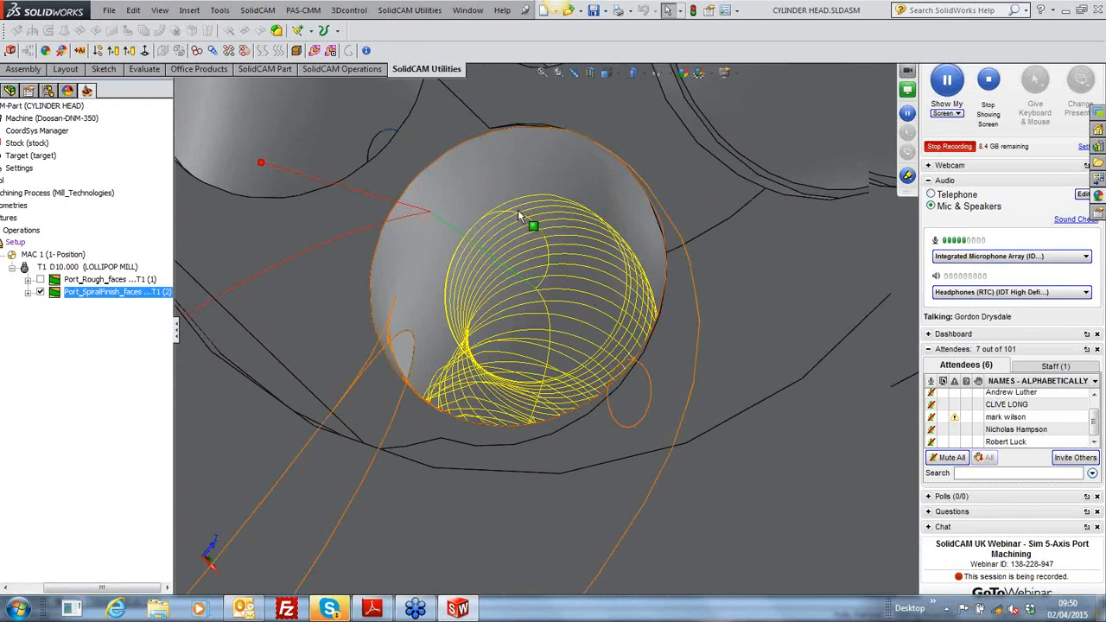
Review the link, tool axis control and surface quality settings of Port_SpiralFinish_faces and close the operation without changes
double_click(72, 292)
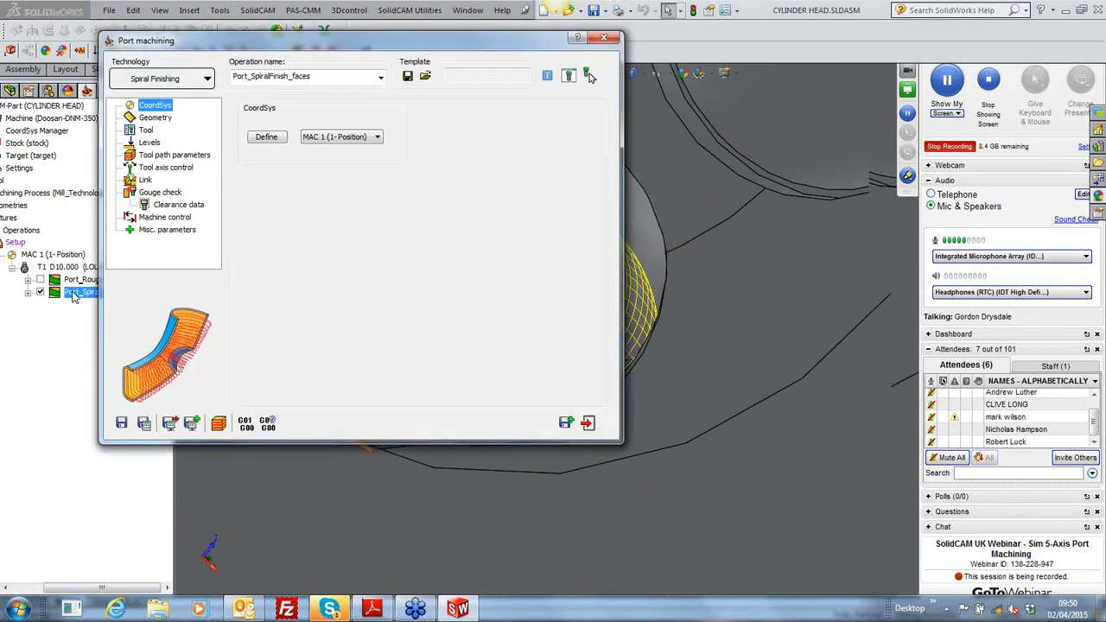
click(146, 181)
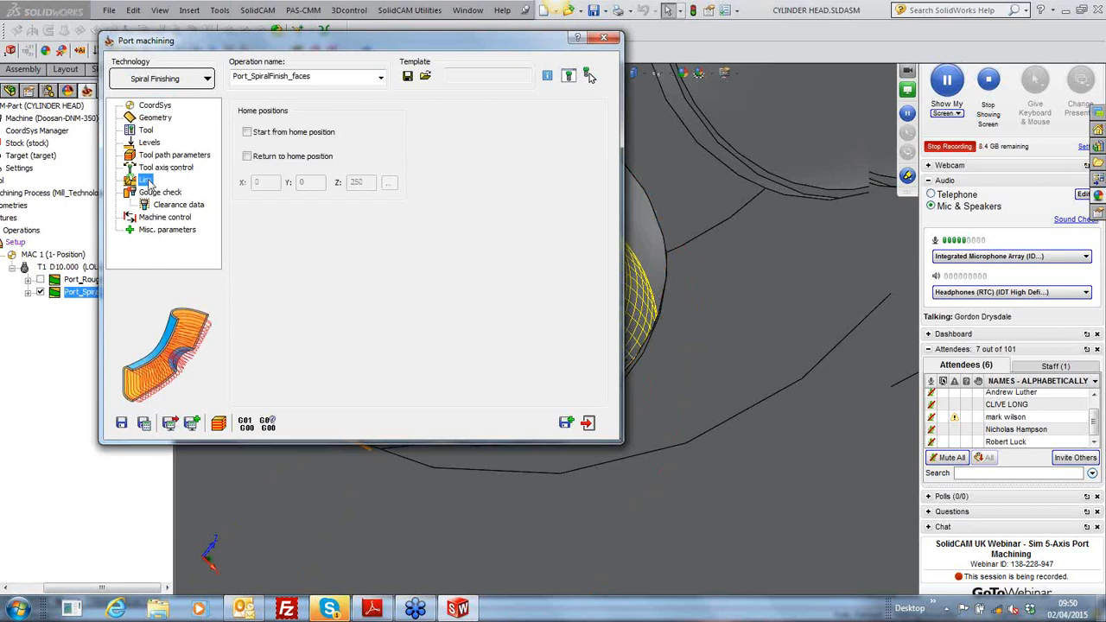
click(156, 168)
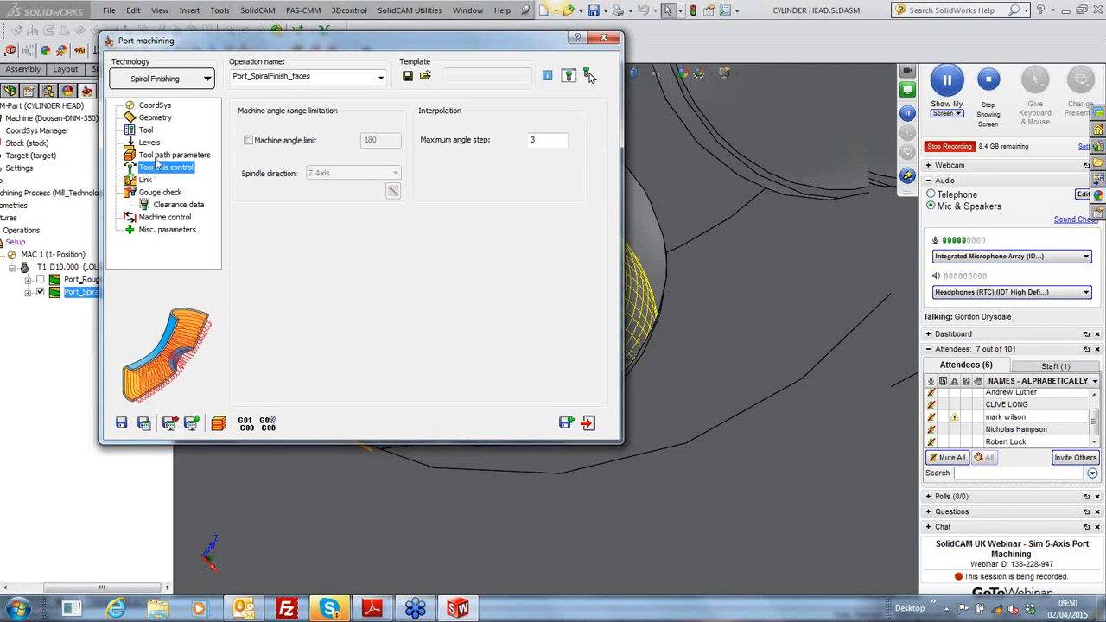
click(158, 156)
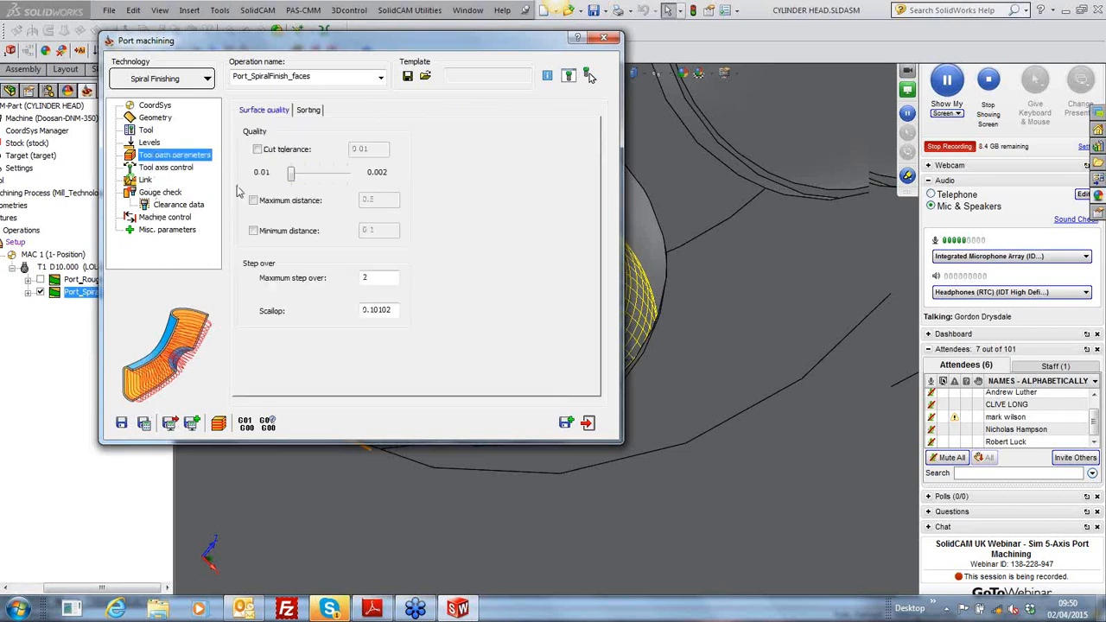
click(603, 38)
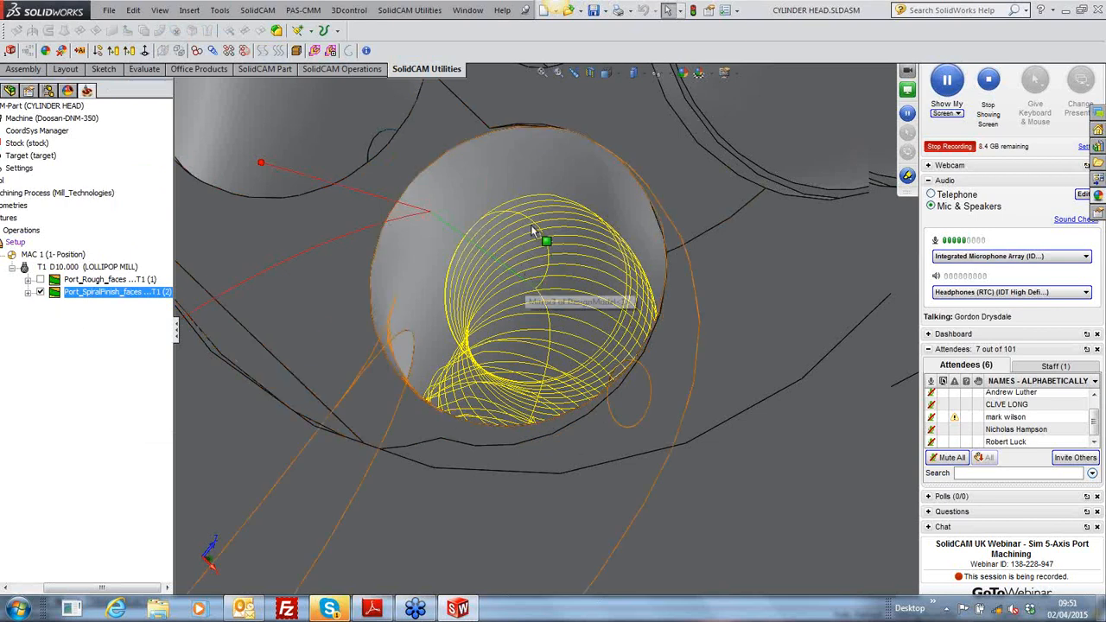
Examine where the spiral passes from the chamber side and the side port meet within the end port
middle_drag(518, 270, 538, 186)
middle_drag(633, 184, 624, 234)
scroll(625, 233, up, 10)
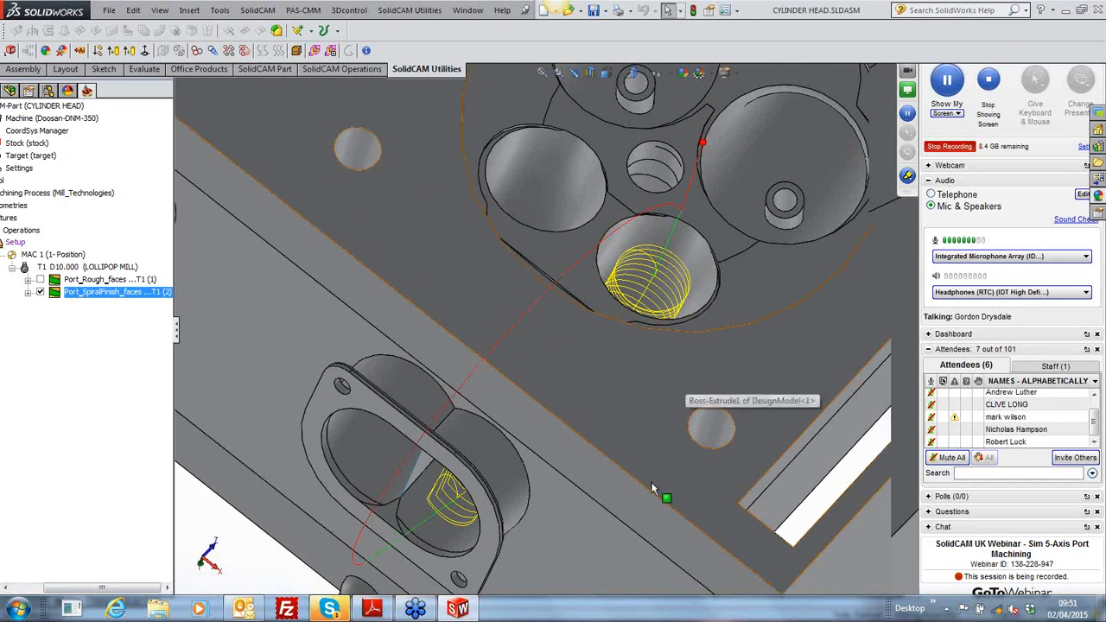
middle_drag(677, 476, 665, 424)
scroll(665, 424, up, 4)
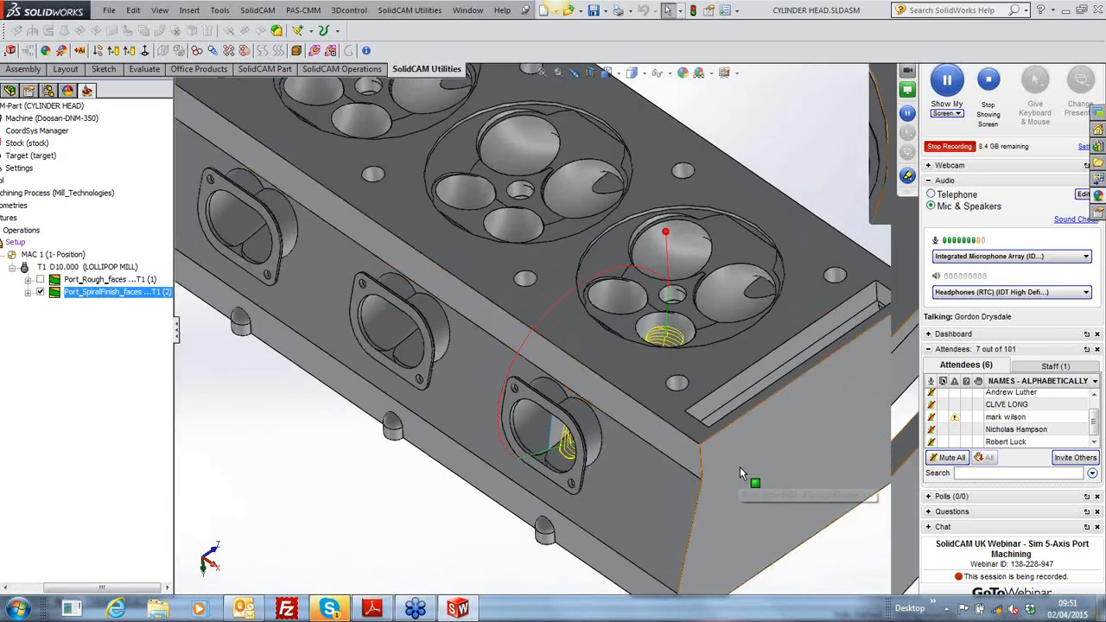
middle_drag(740, 466, 737, 430)
scroll(734, 499, down, 4)
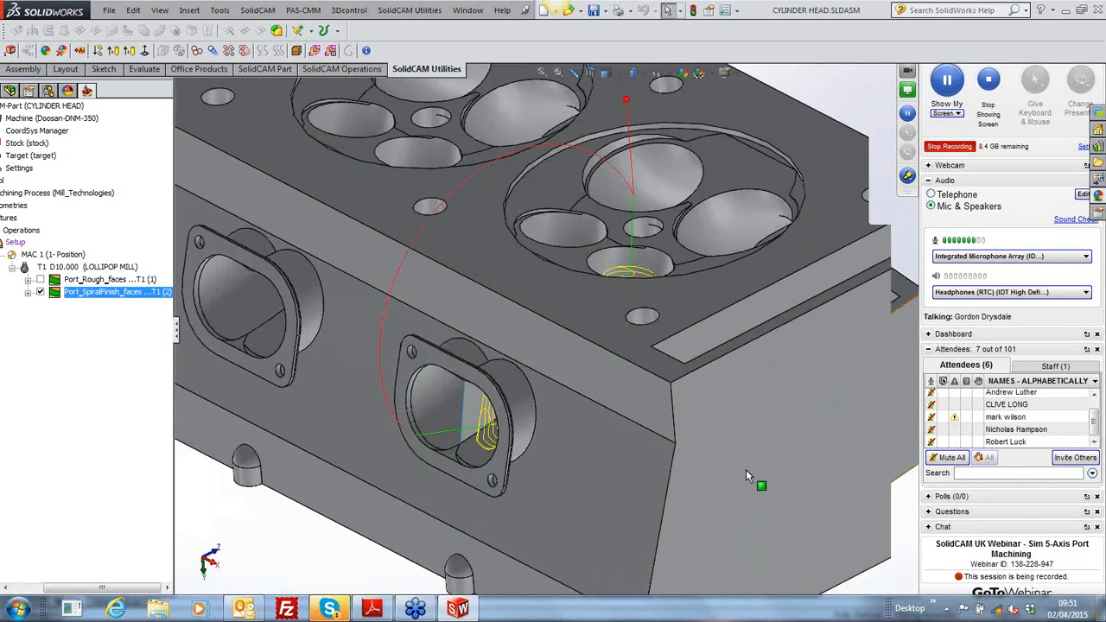
Inspect the clearance arc linking the two port openings from the end and the side of the cylinder head
middle_drag(747, 474, 685, 406)
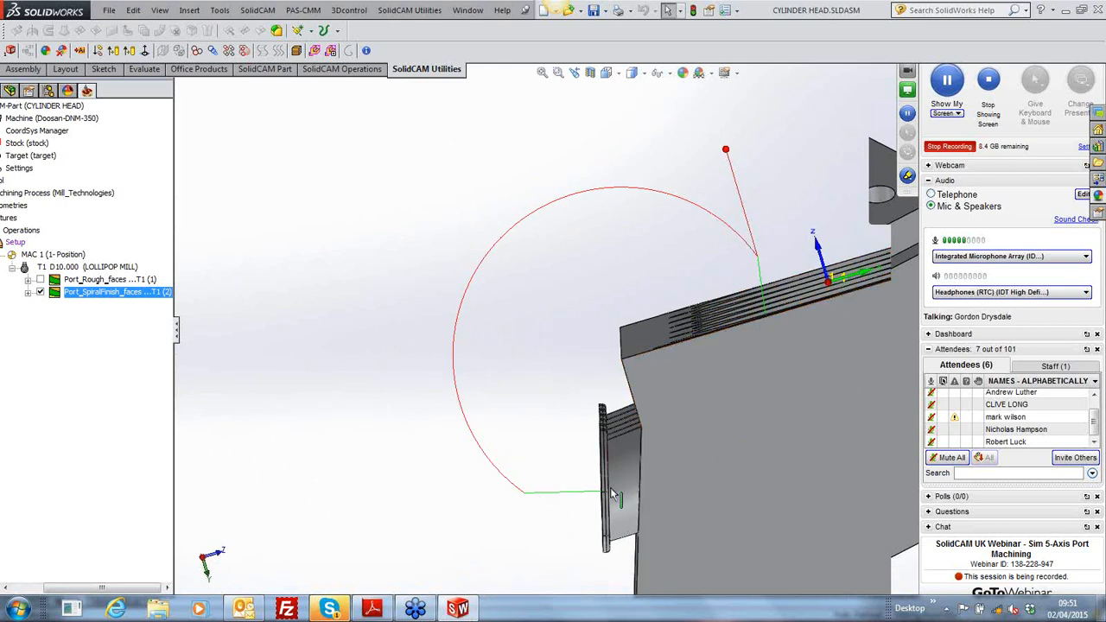
middle_drag(503, 466, 539, 452)
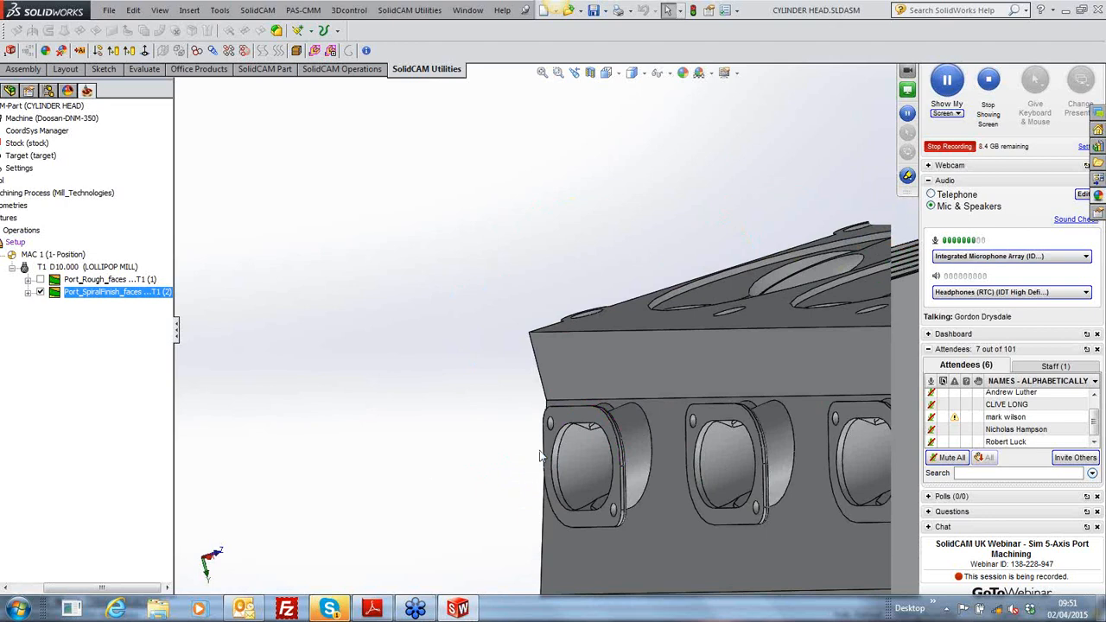
scroll(560, 458, up, 8)
scroll(824, 348, down, 4)
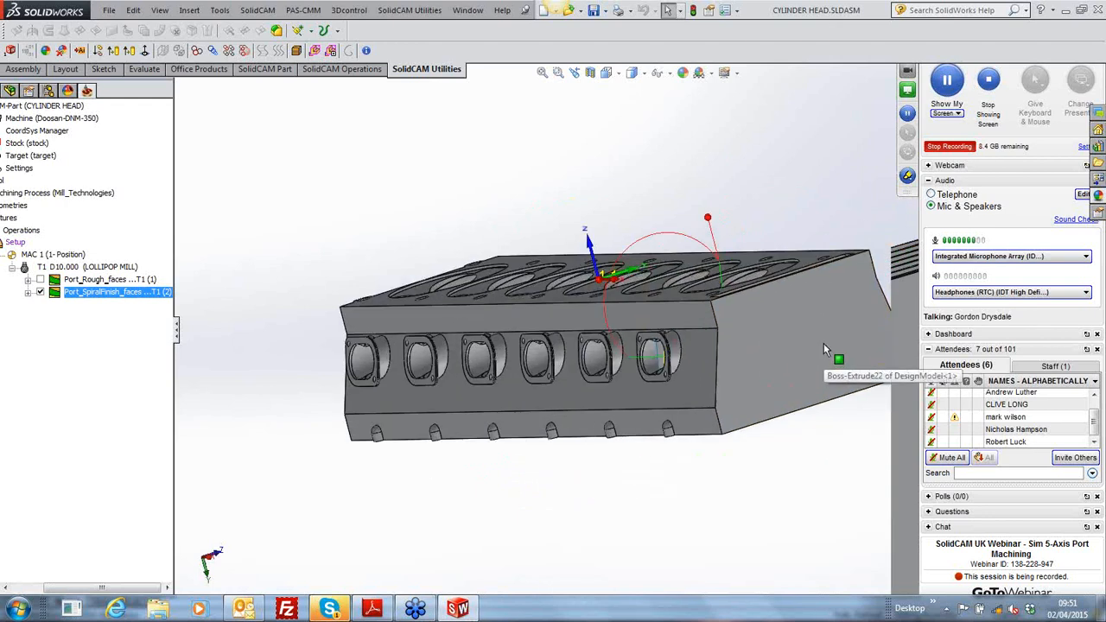
scroll(823, 346, down, 2)
middle_drag(639, 333, 669, 338)
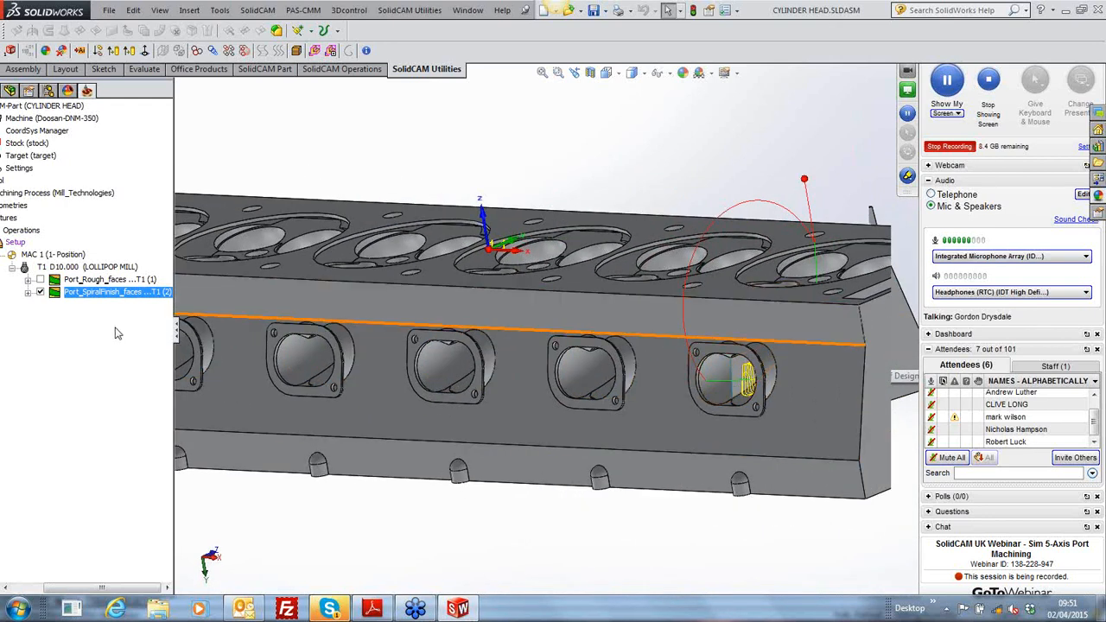
Hide the Port_SpiralFinish_faces tool path, open its simulation and advance to the first tool position in single step mode
click(41, 292)
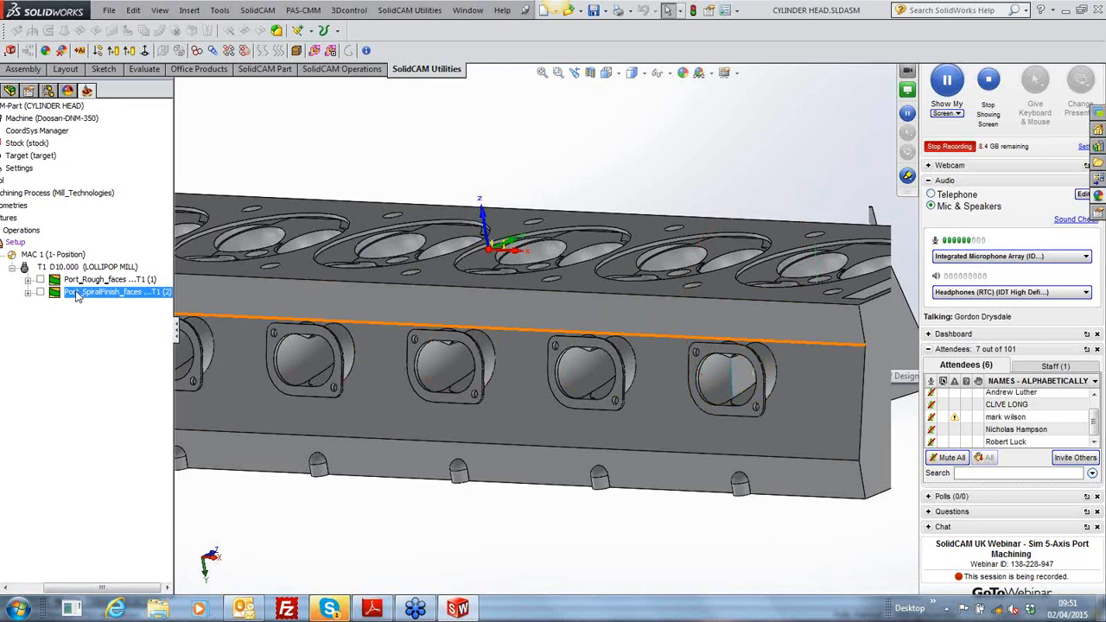
right_click(76, 296)
click(137, 226)
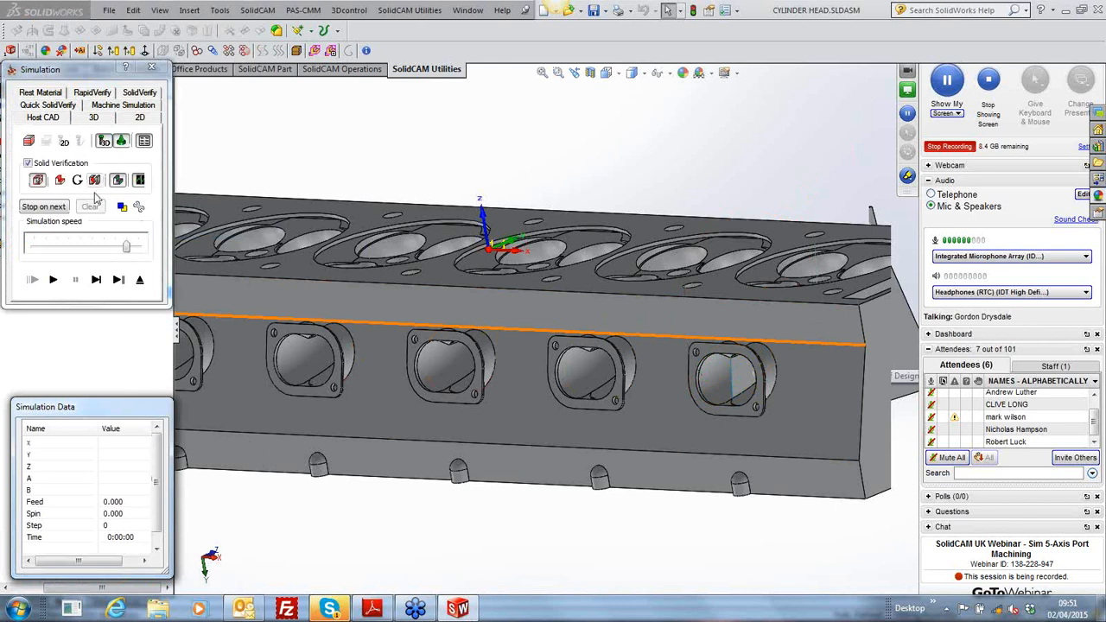
click(101, 283)
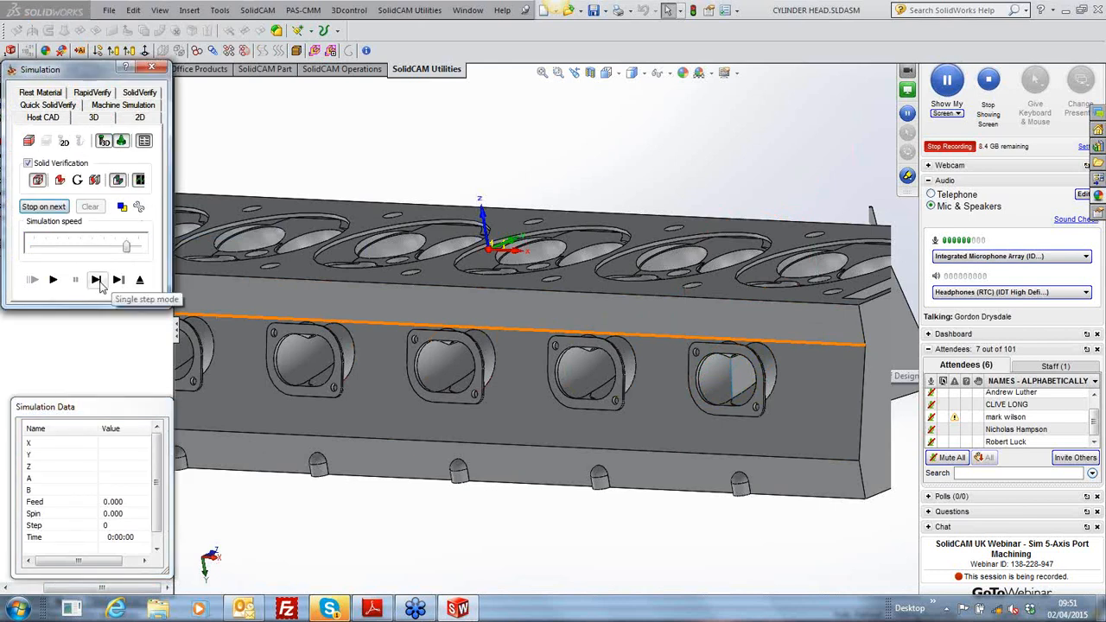
click(101, 285)
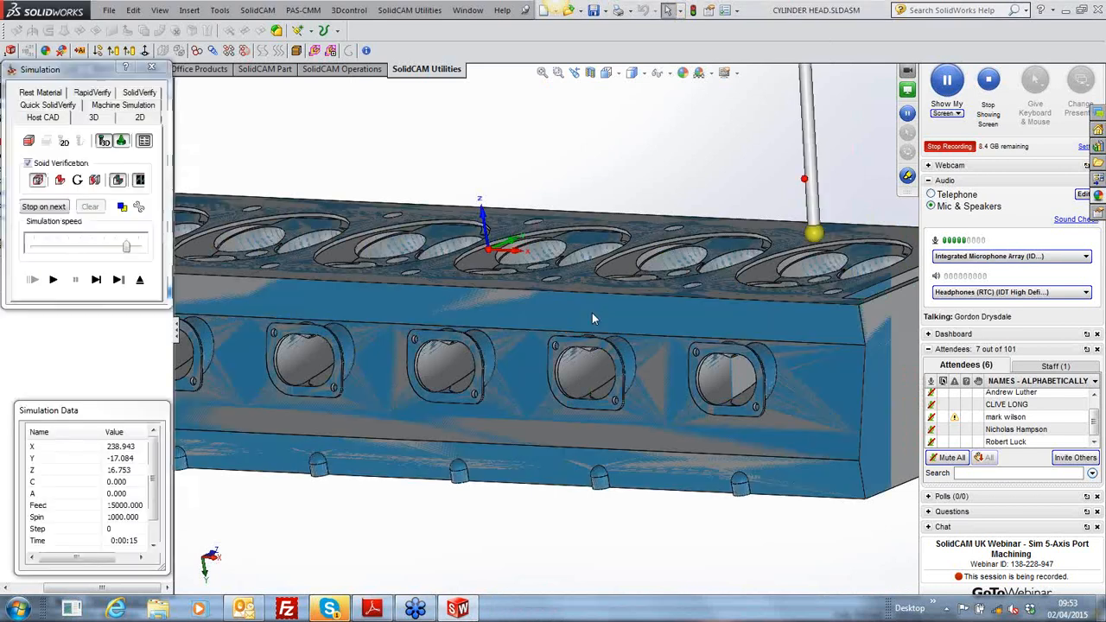
View the lollipop mill above the end combustion chamber and run the Host CAD simulation of the spiral finishing
middle_drag(632, 324, 555, 360)
scroll(707, 346, down, 1)
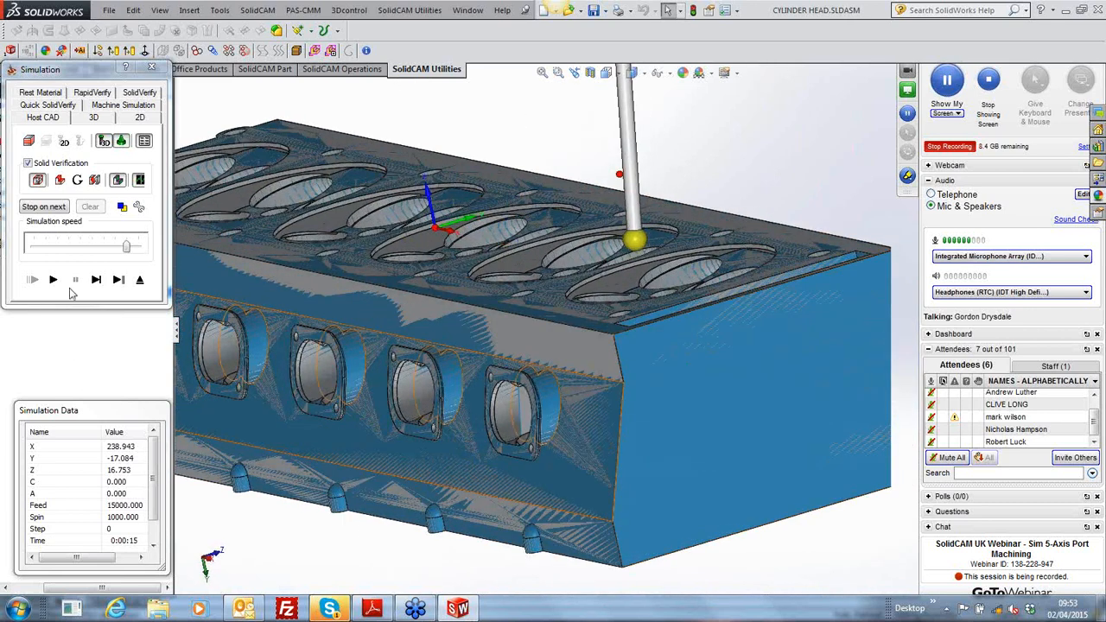
click(97, 284)
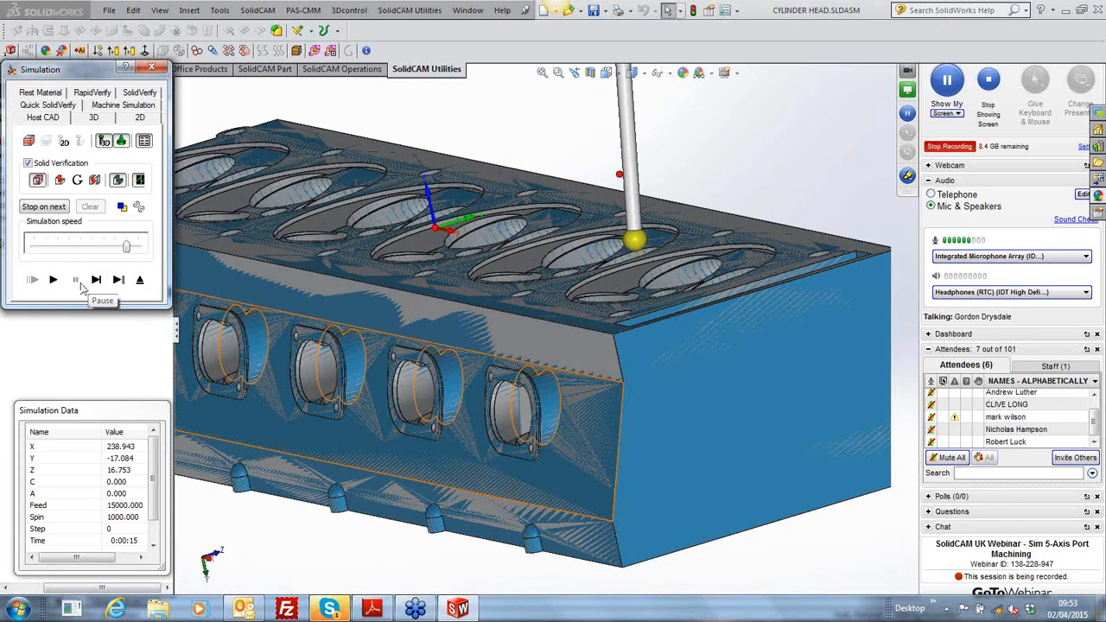
click(53, 281)
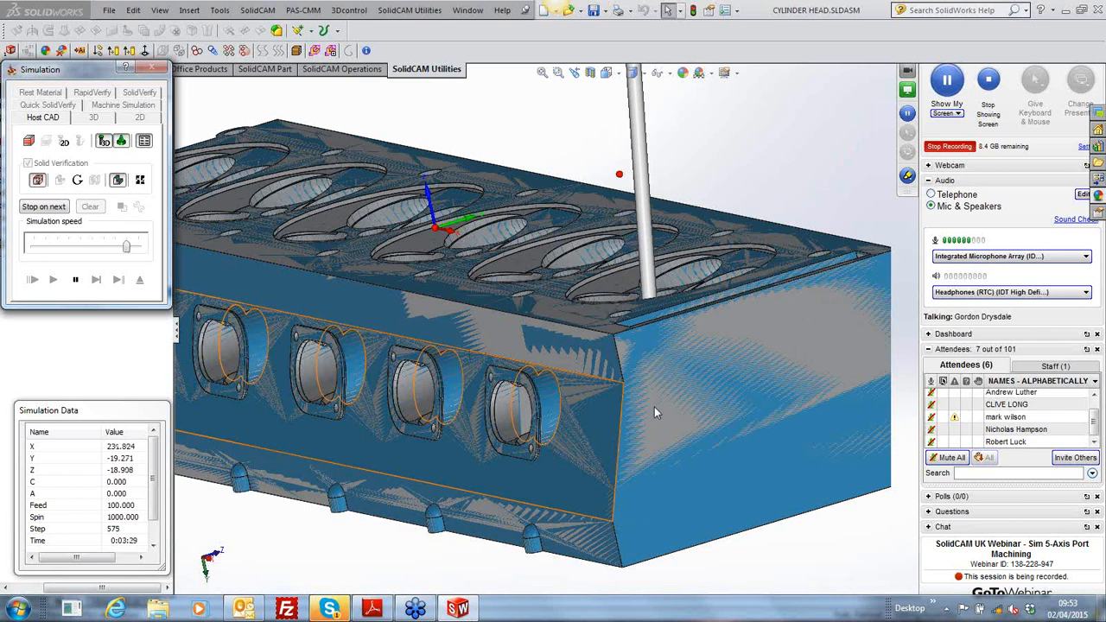
Follow the lollipop mill's tilting motion as it spirals down the end port from the combustion chamber side
middle_drag(653, 407, 658, 417)
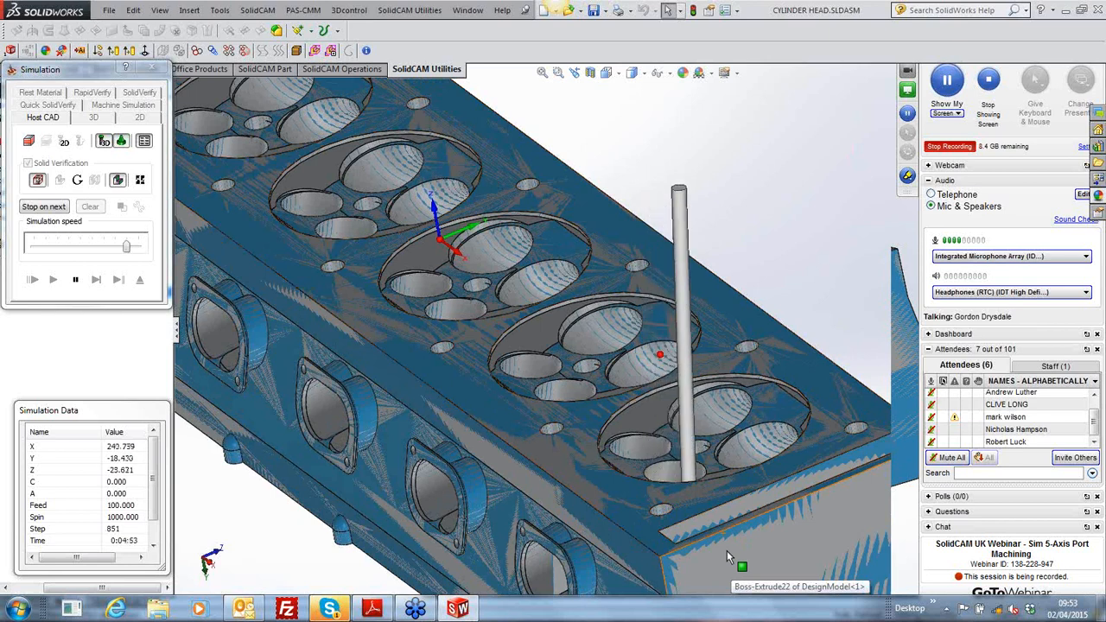
scroll(727, 543, down, 2)
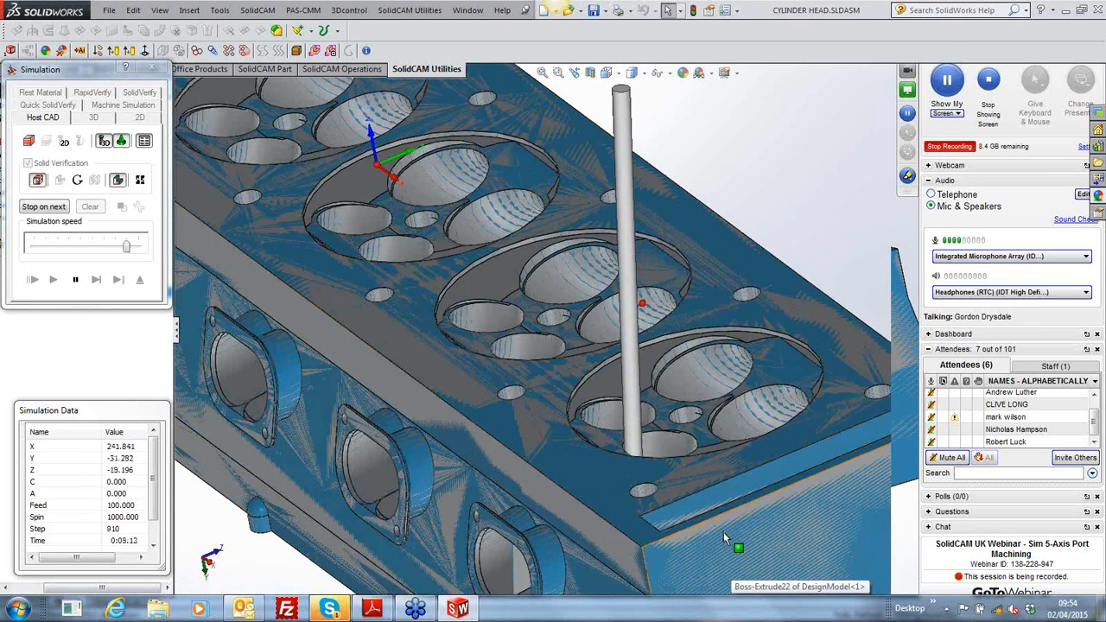
scroll(659, 462, down, 3)
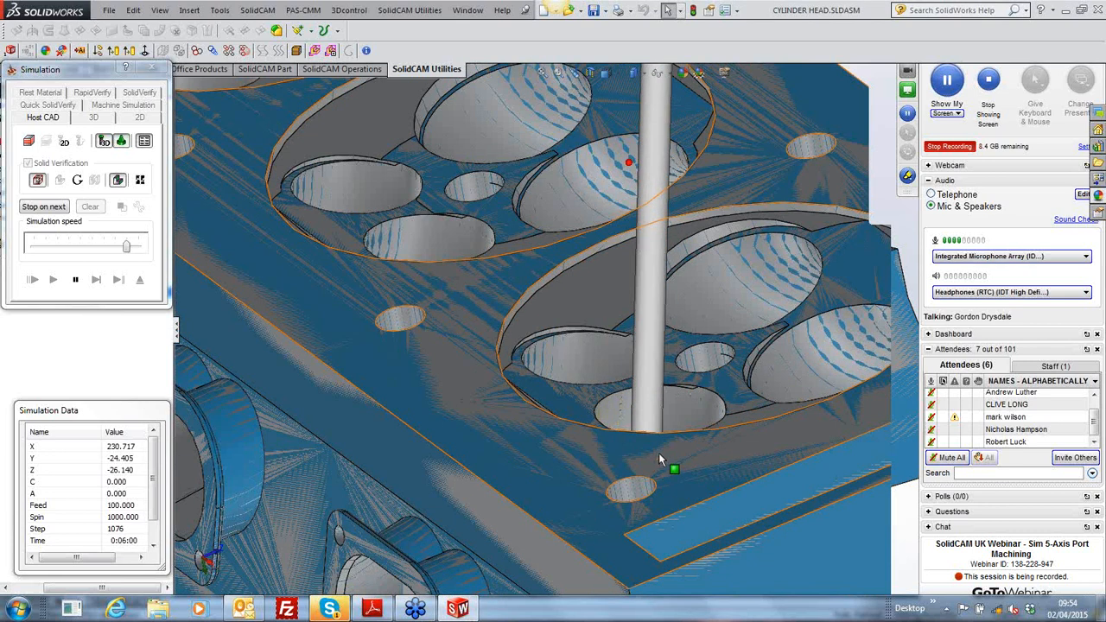
scroll(635, 425, down, 2)
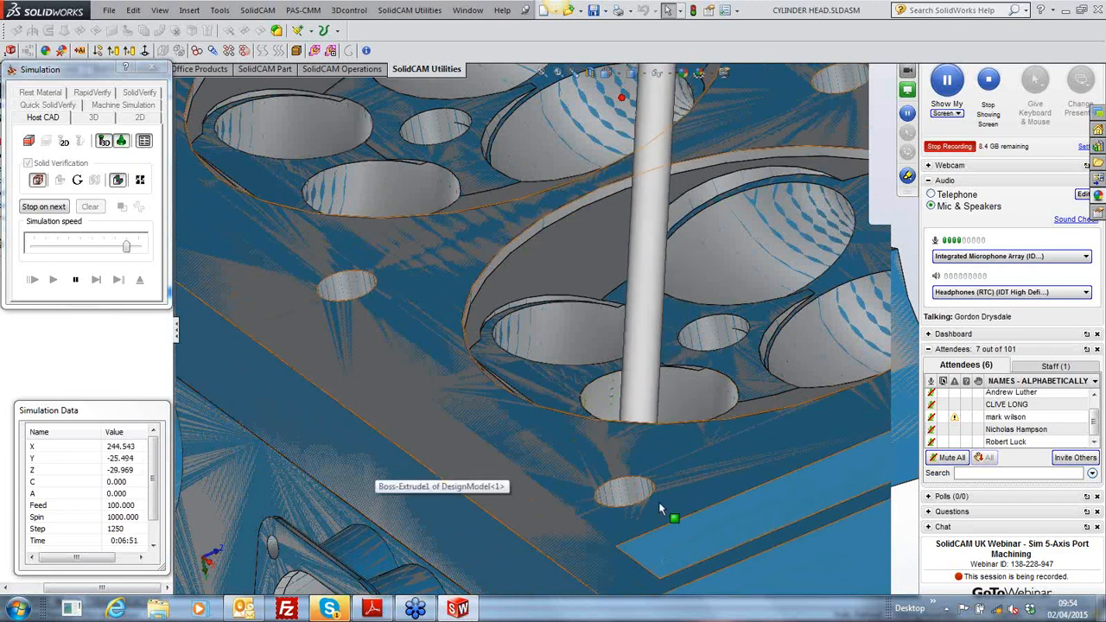
scroll(658, 508, up, 1)
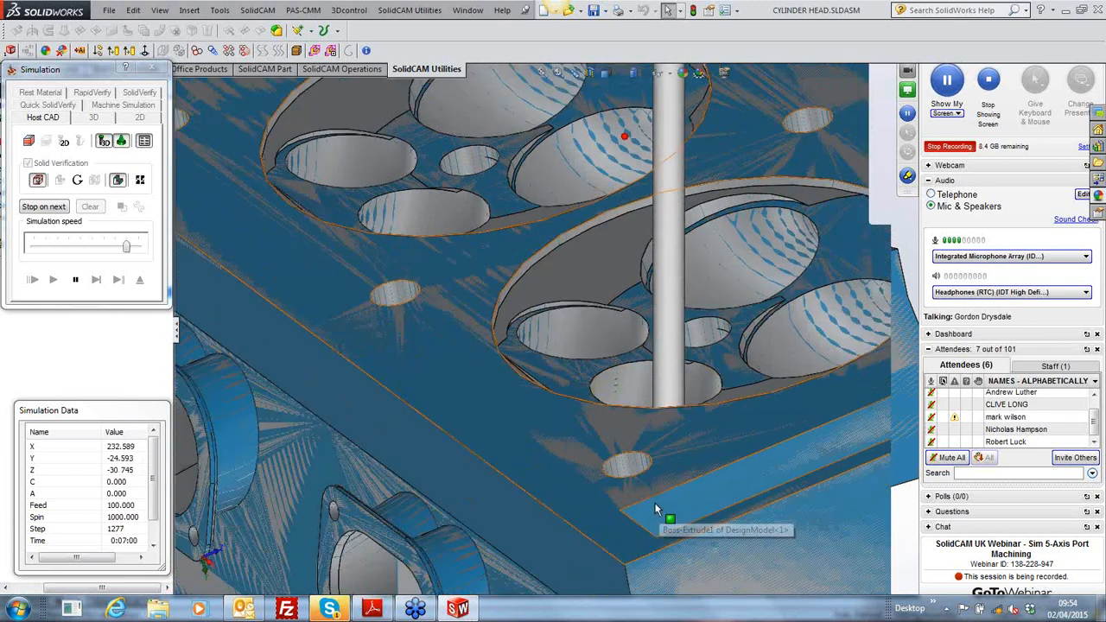
scroll(631, 502, up, 1)
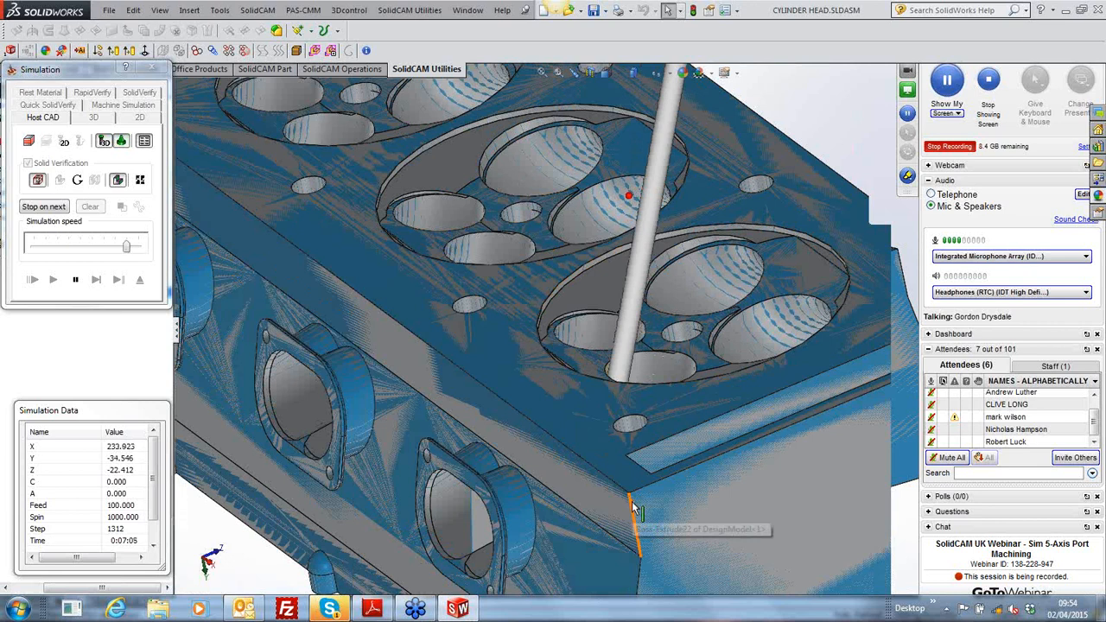
scroll(633, 508, up, 1)
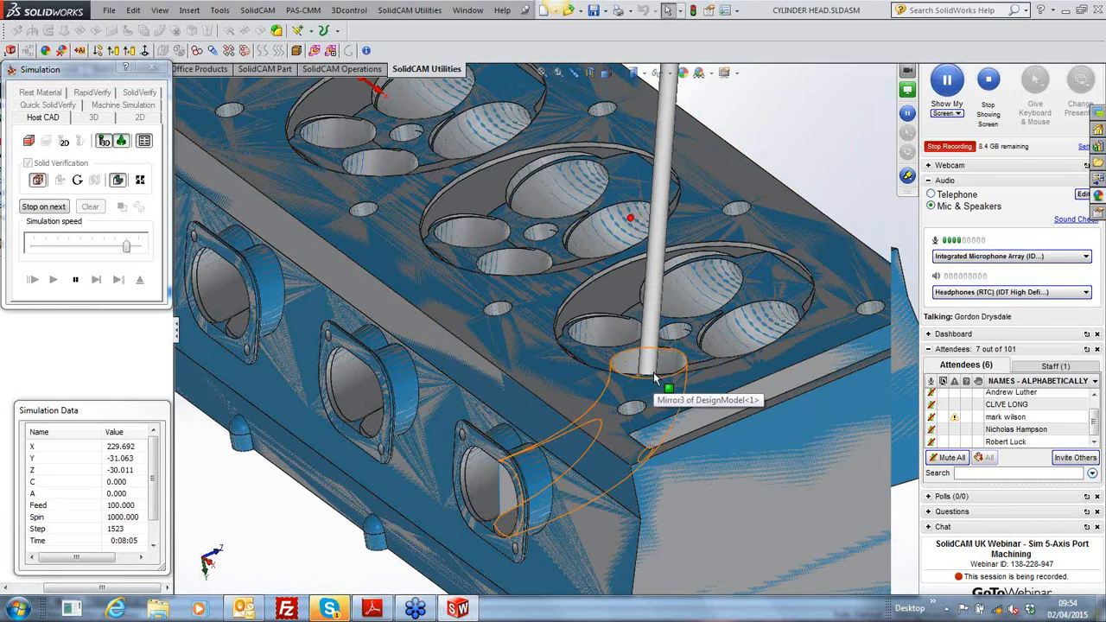
Pause the spiral finishing simulation and close it
click(76, 280)
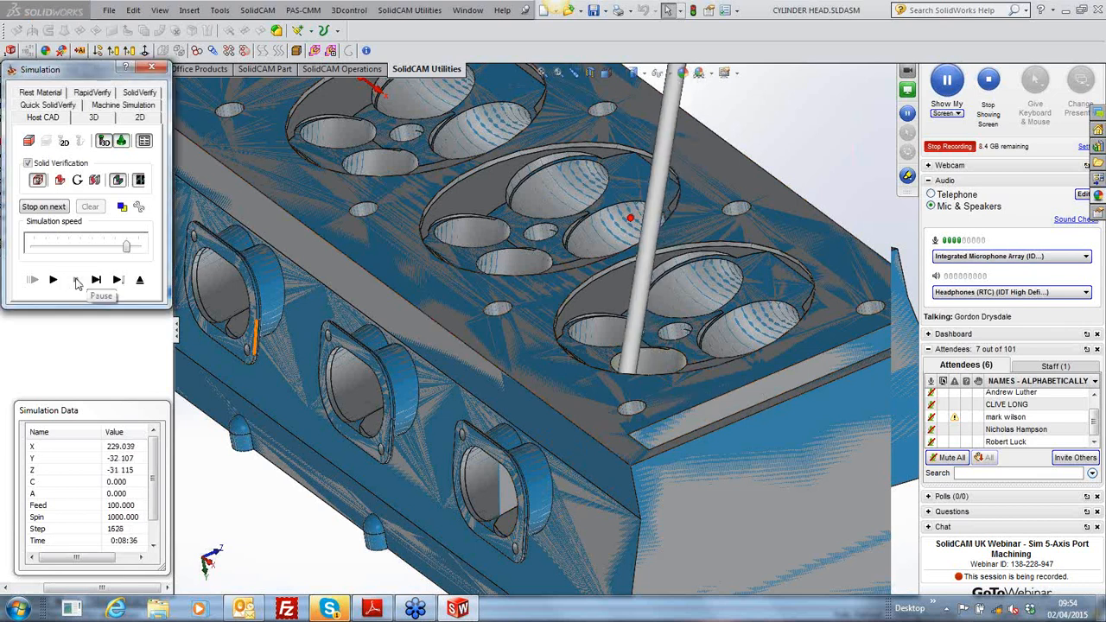
click(152, 69)
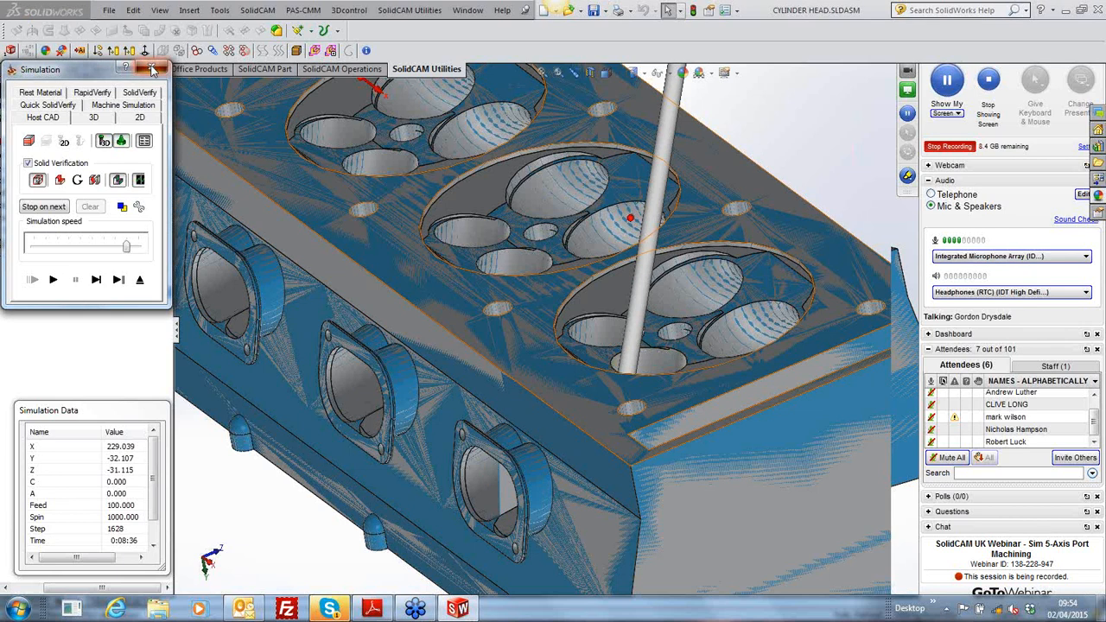
click(152, 70)
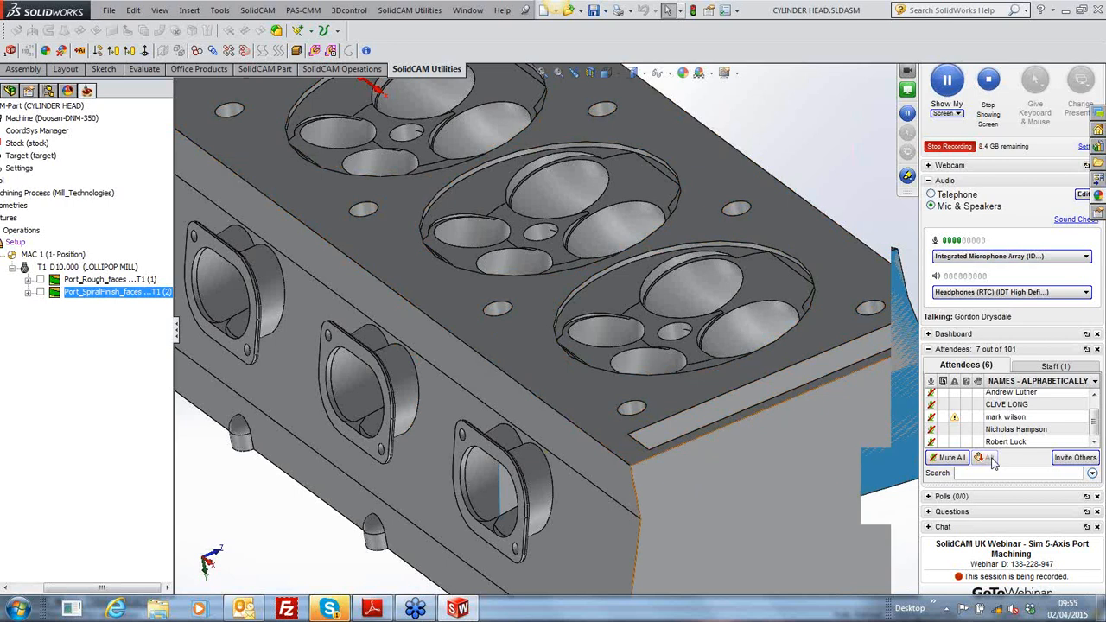
Expand the Questions section of the webinar controls and show more of the cylinder head
click(928, 511)
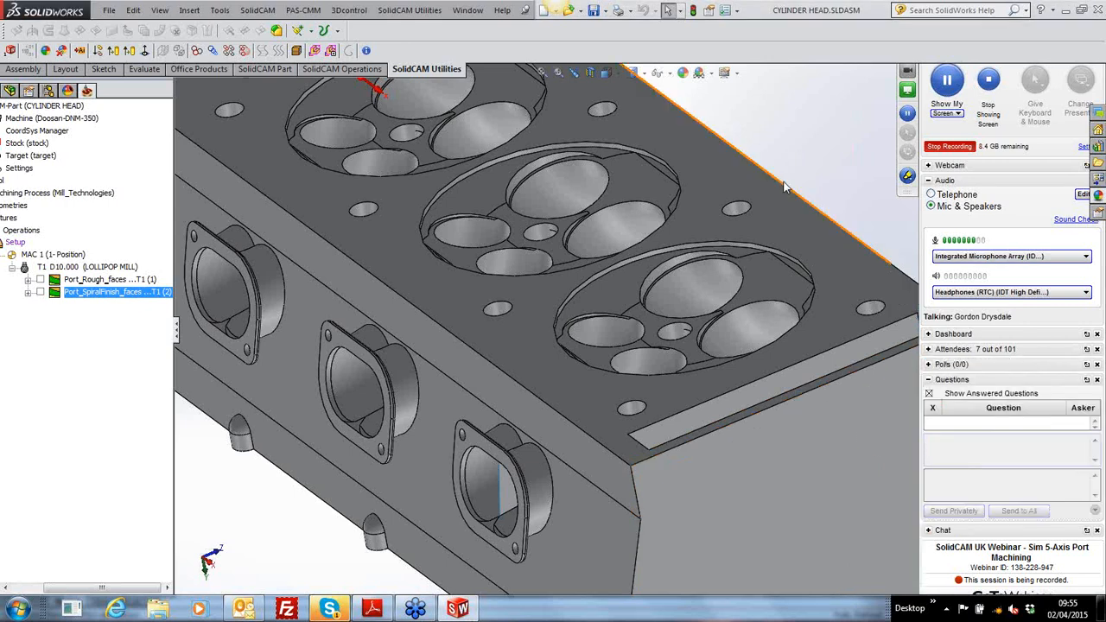
scroll(785, 189, up, 2)
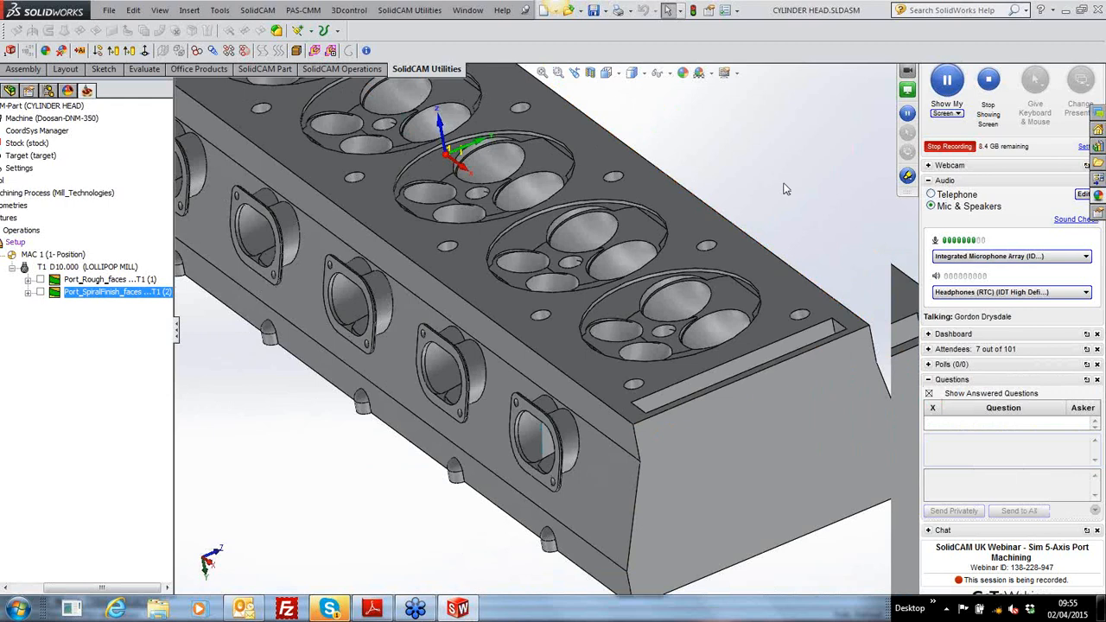